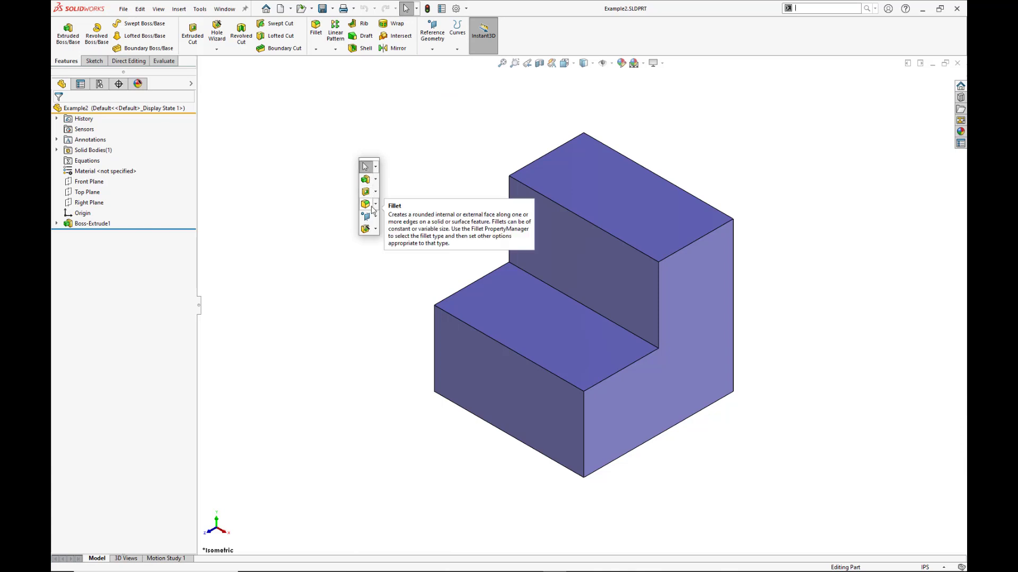
# Start a symmetric fillet with a 0.50 in radius on the step's inner corner edge and the hidden bottom rear edge.
pyautogui.click(371, 206)
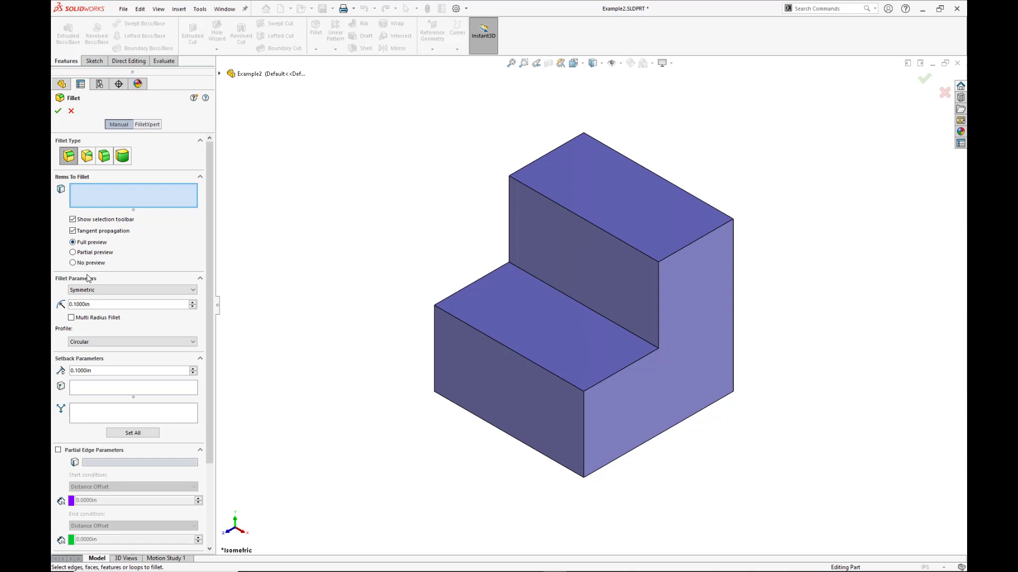
pyautogui.moveTo(93, 307); pyautogui.dragTo(65, 306)
pyautogui.write('.50')
pyautogui.press('Return')
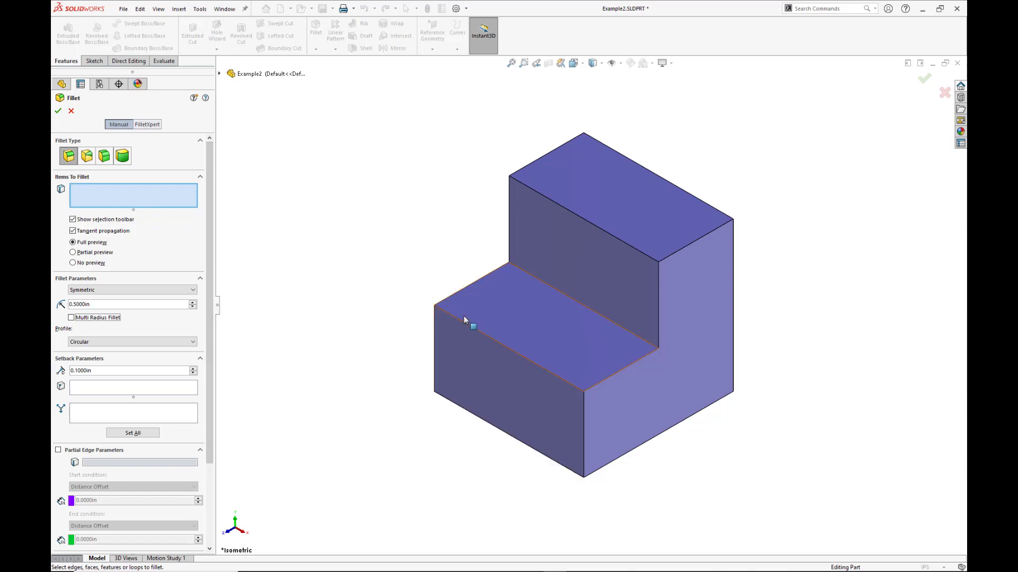
pyautogui.click(559, 293)
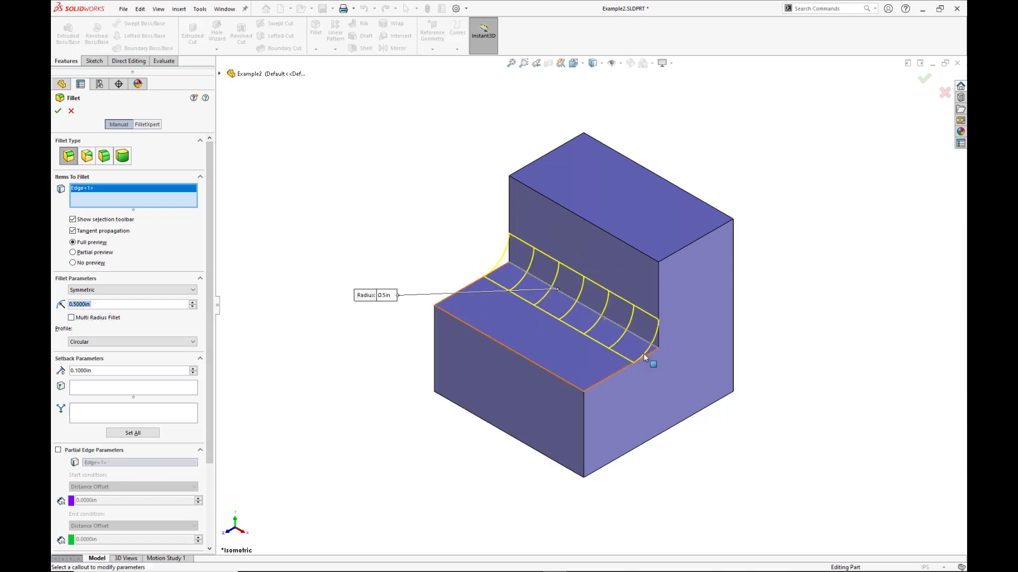
pyautogui.click(710, 381)
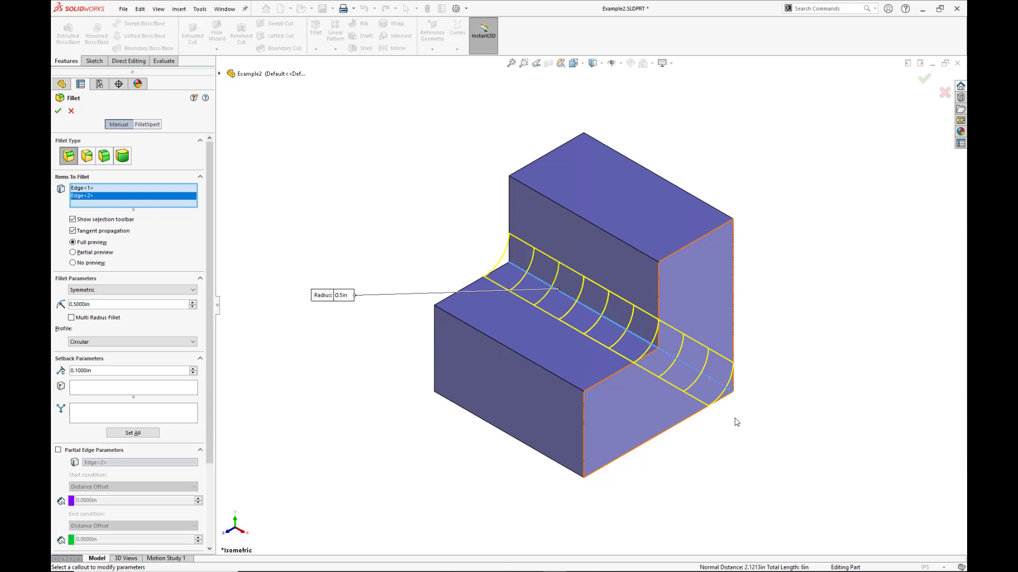
# Examine the previewed fillets at both edges from the Right view and accept the fillet feature.
pyautogui.press('space')
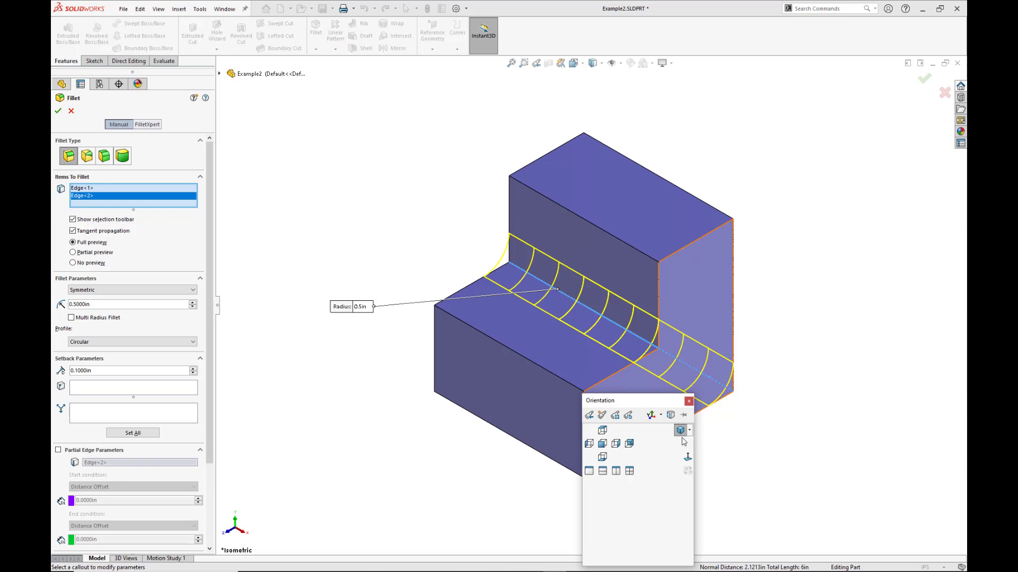
pyautogui.click(615, 444)
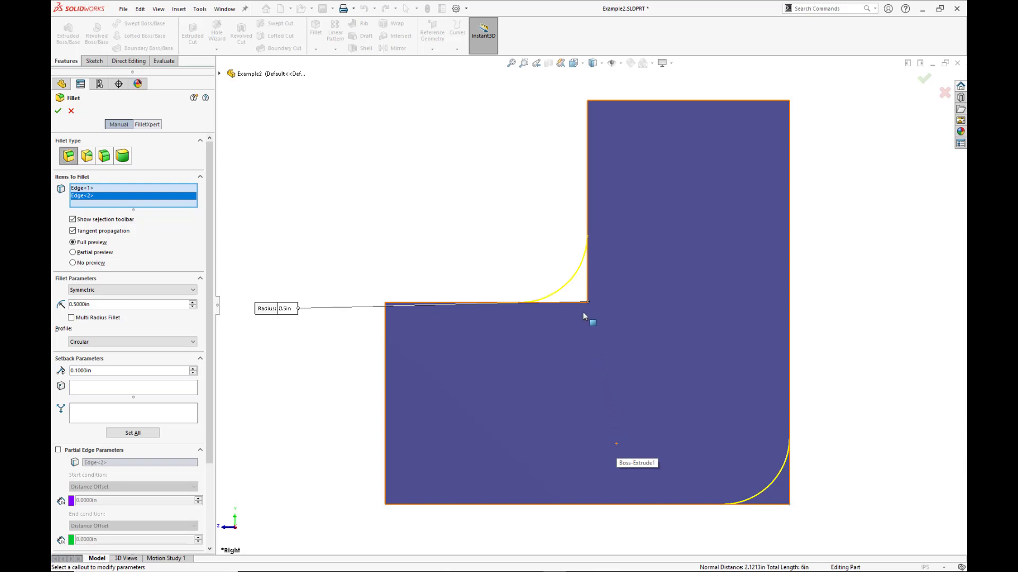
pyautogui.click(578, 298)
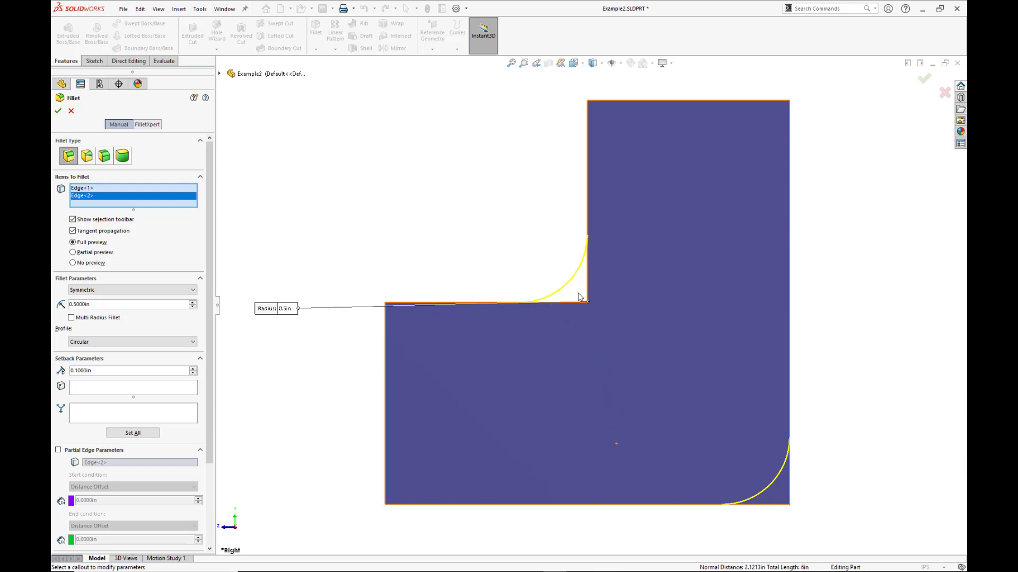
pyautogui.click(773, 493)
pyautogui.press('d')
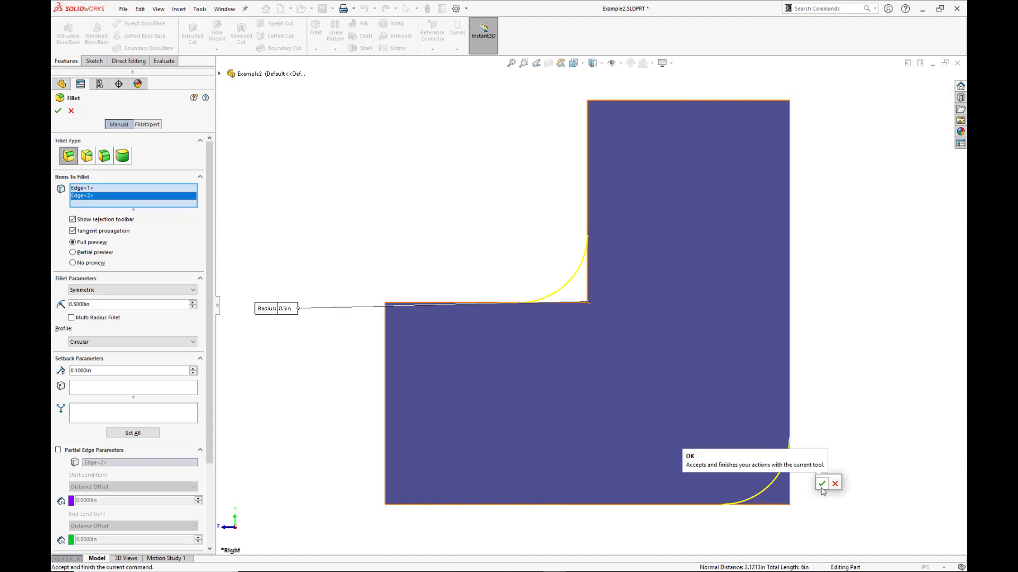
pyautogui.click(821, 484)
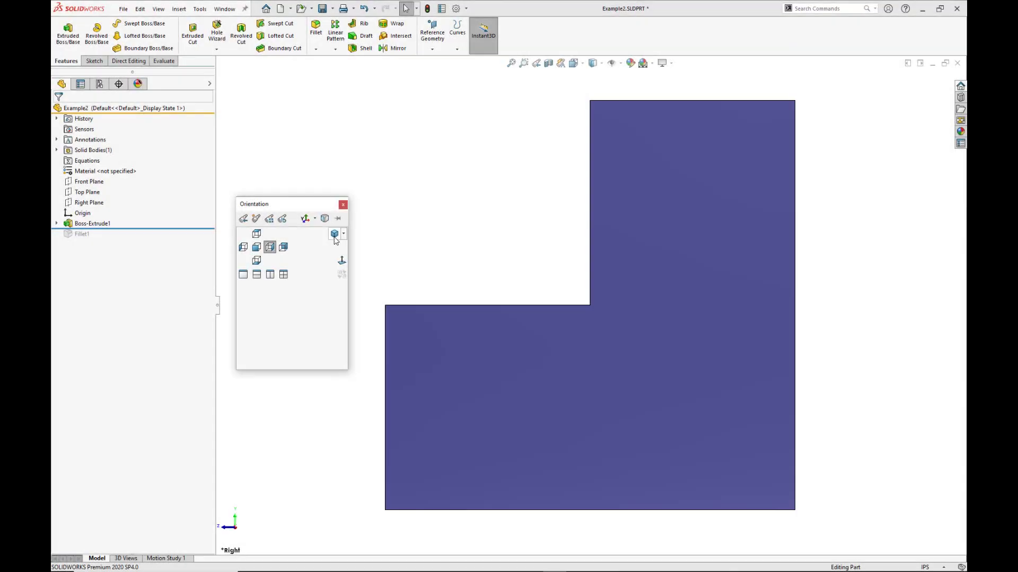
# Return the model to the isometric view and start a new fillet using asymmetric parameters.
pyautogui.click(334, 234)
pyautogui.moveTo(310, 229); pyautogui.dragTo(347, 235, button='right')
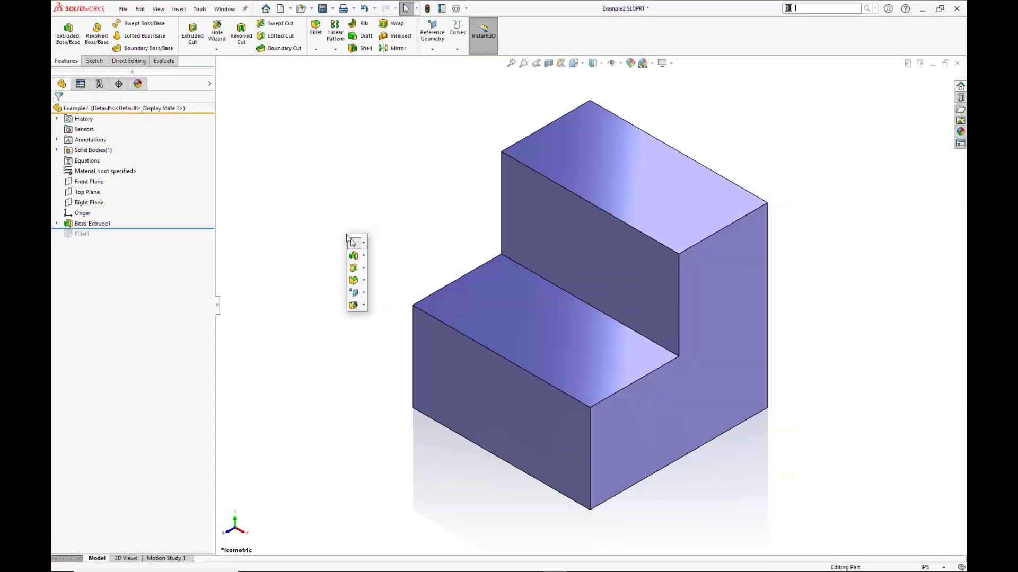
pyautogui.click(353, 281)
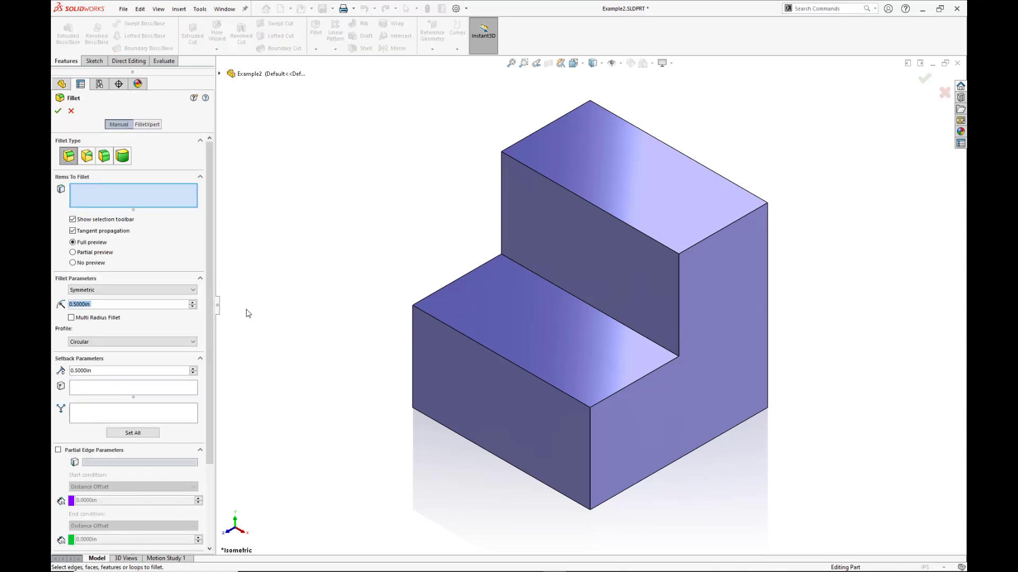
pyautogui.click(193, 291)
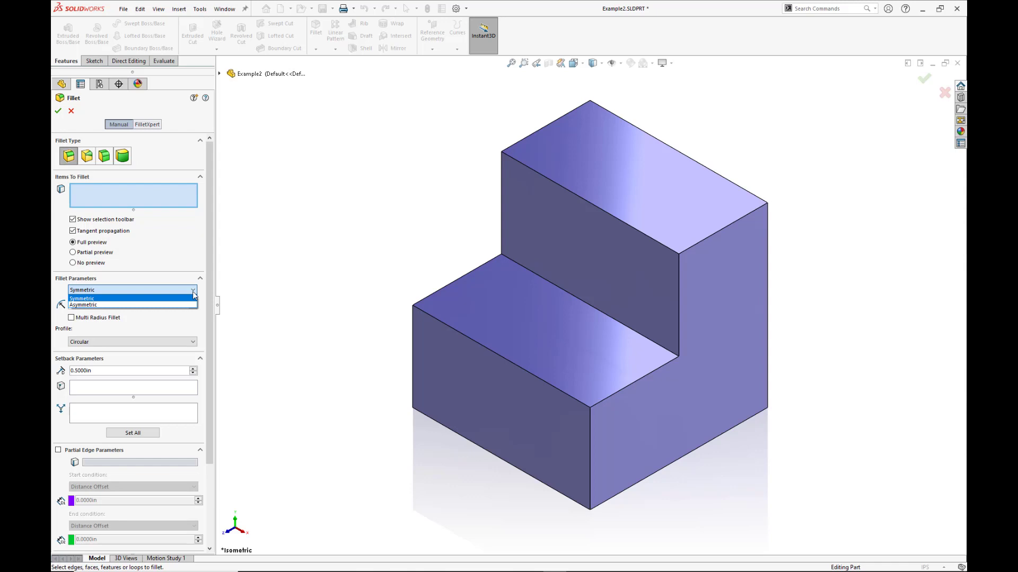
pyautogui.click(191, 305)
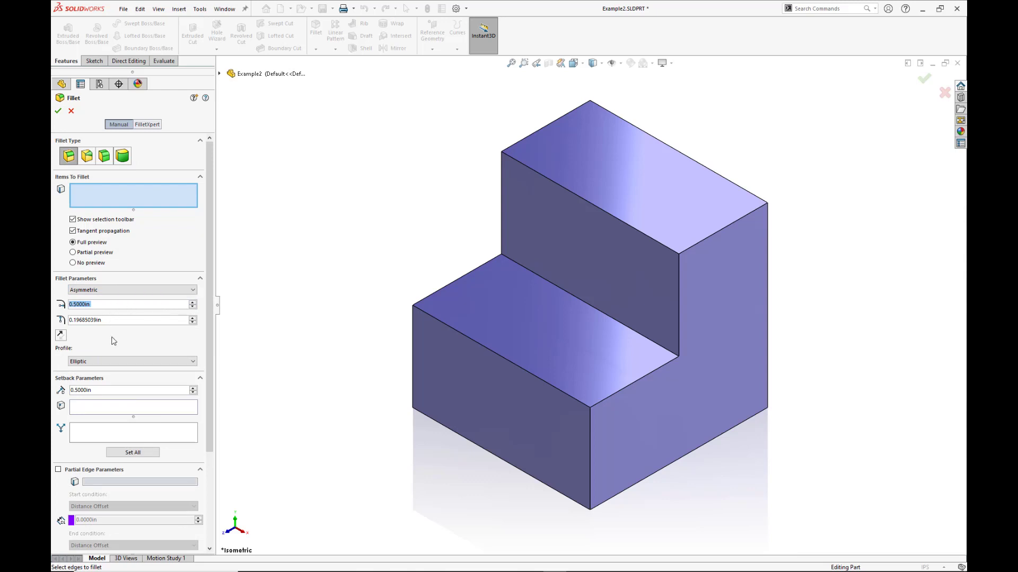
# Set the second distance of the asymmetric fillet to 0.25 in.
pyautogui.click(112, 363)
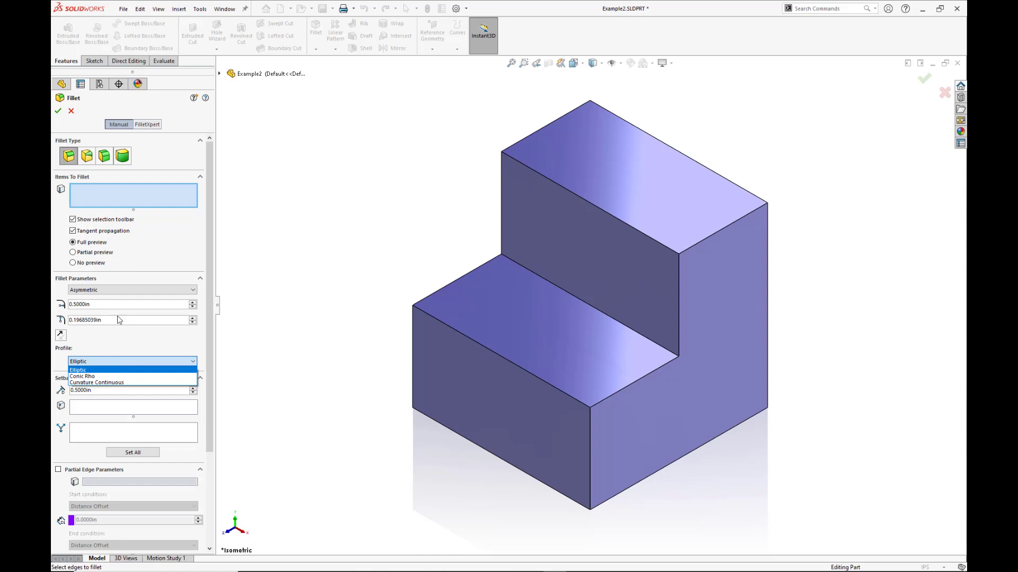
pyautogui.click(111, 305)
pyautogui.click(97, 305)
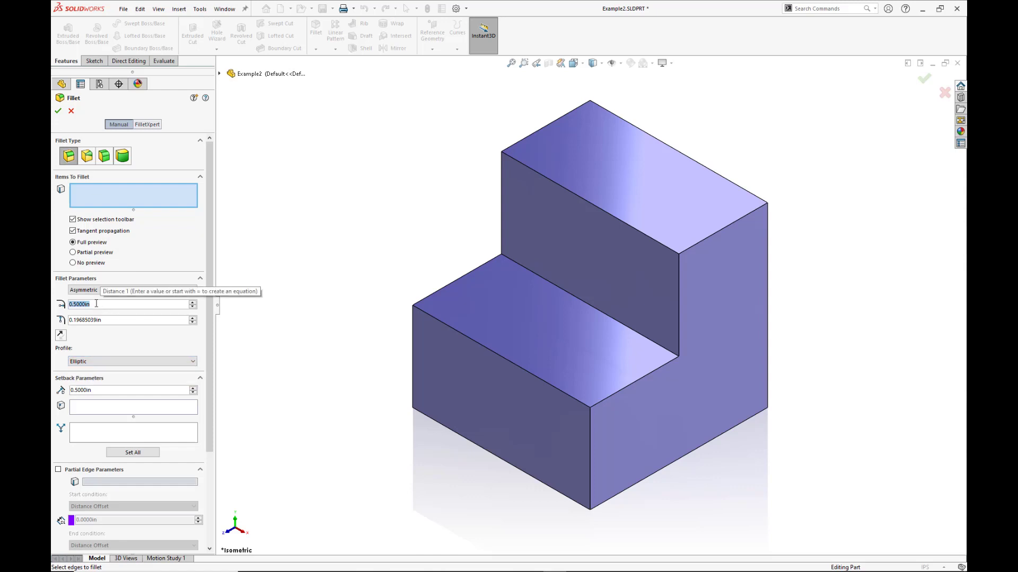
pyautogui.press('Tab')
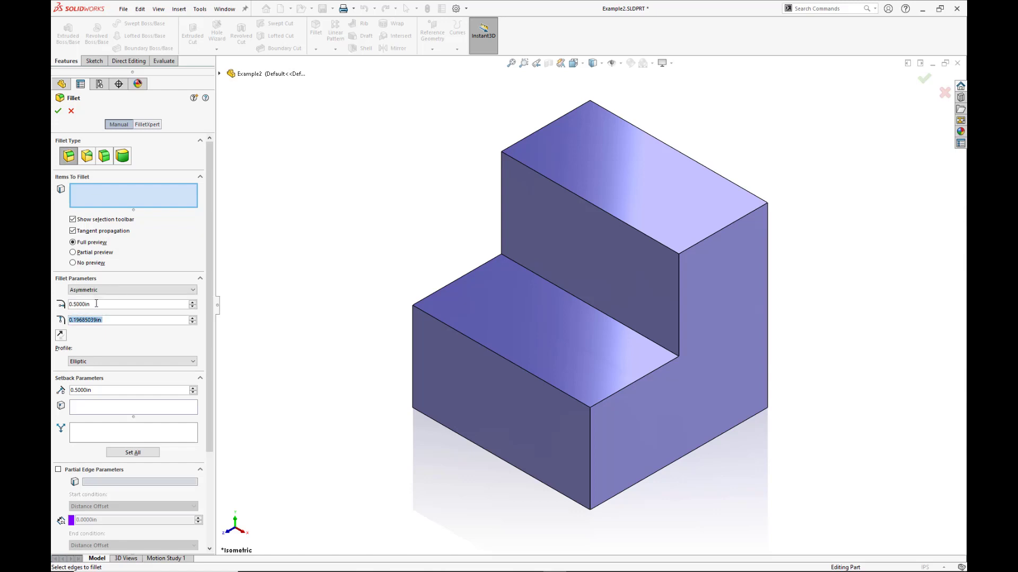
pyautogui.write('0.25')
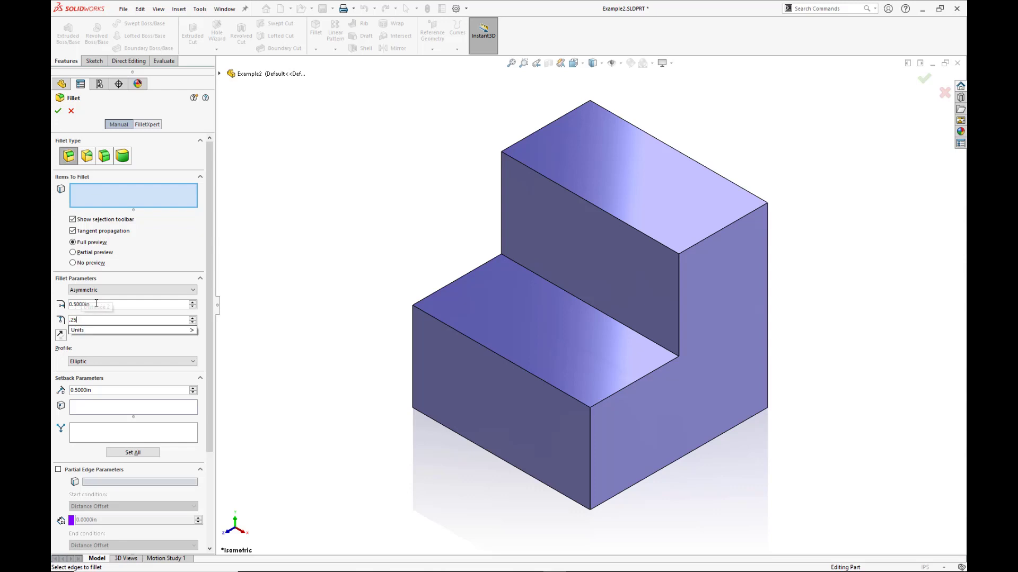
pyautogui.press('Return')
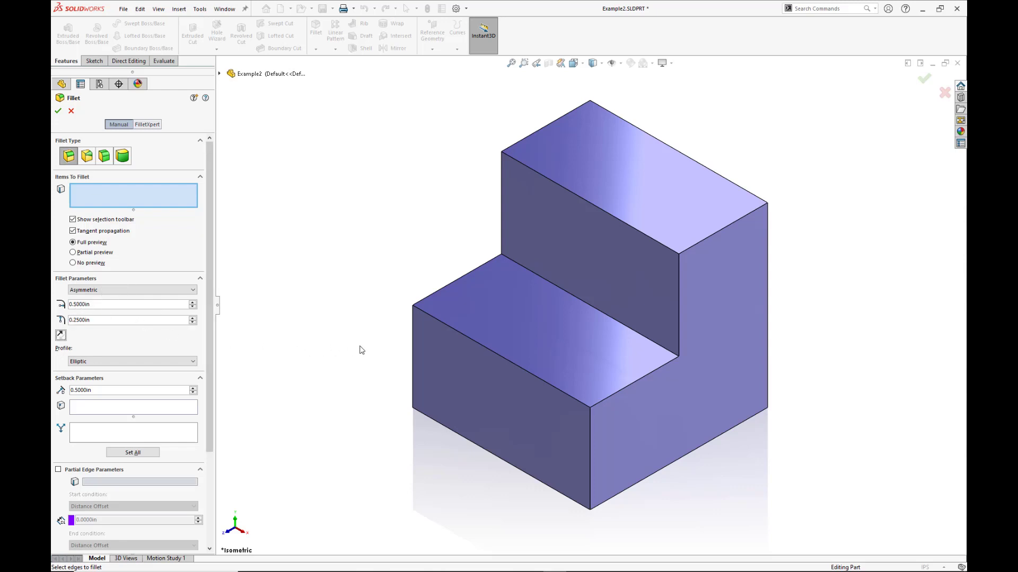
# Apply the asymmetric fillet to the lower step's front top edge, with Radius 1 at 0.375 in and Radius 2 at 0.125 in.
pyautogui.click(443, 325)
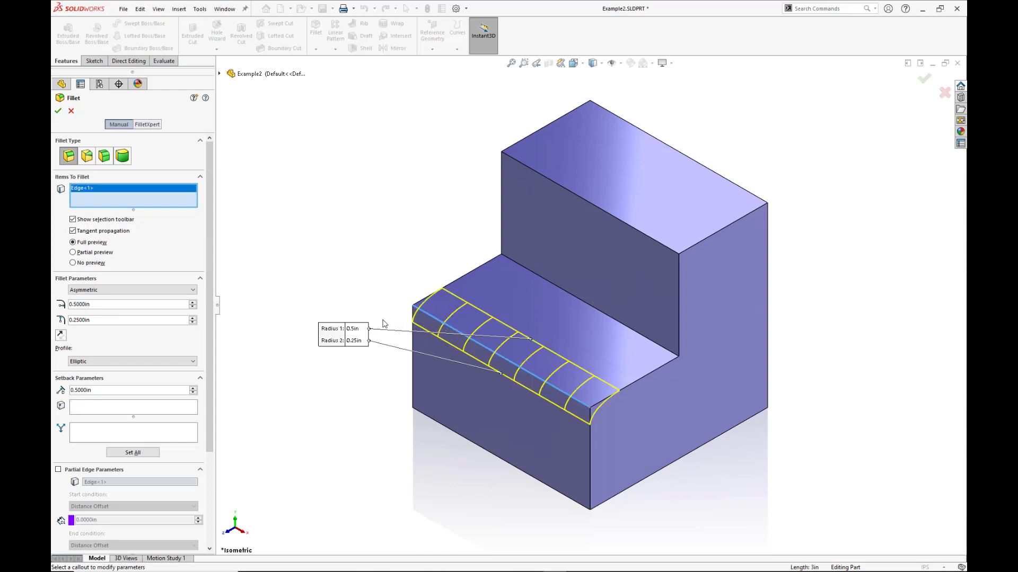
pyautogui.moveTo(337, 330); pyautogui.dragTo(334, 343)
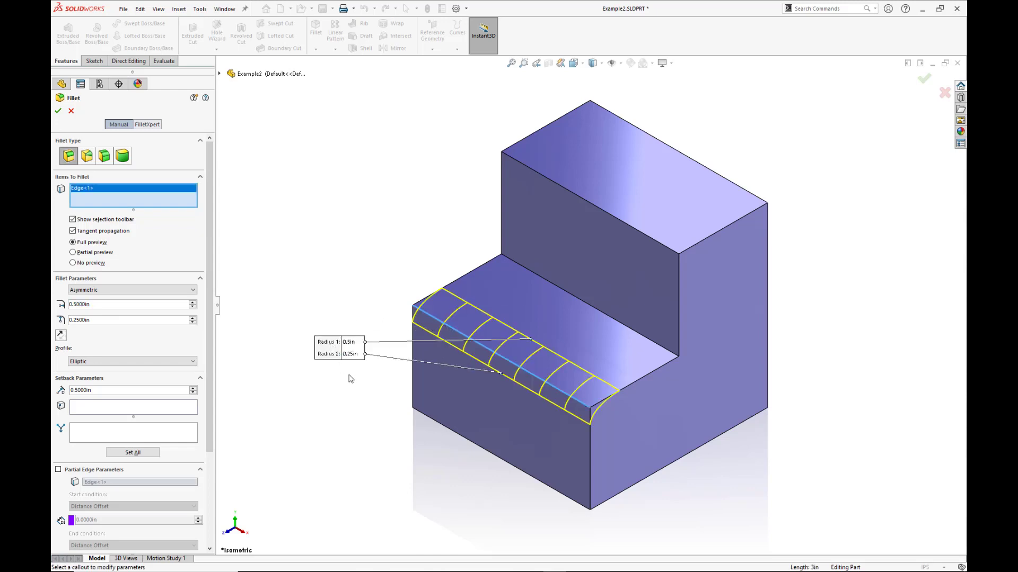
pyautogui.click(350, 342)
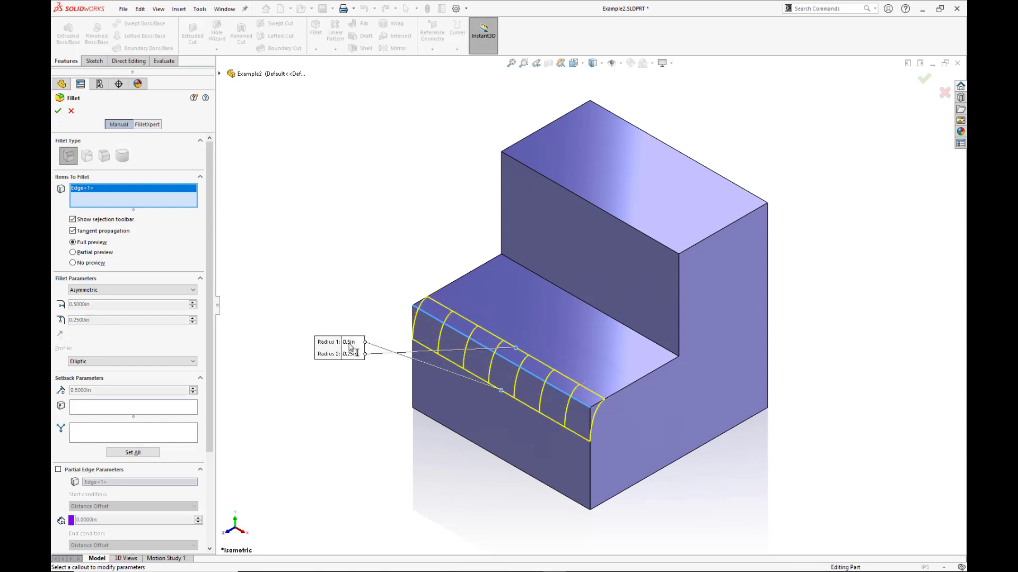
pyautogui.write('.375')
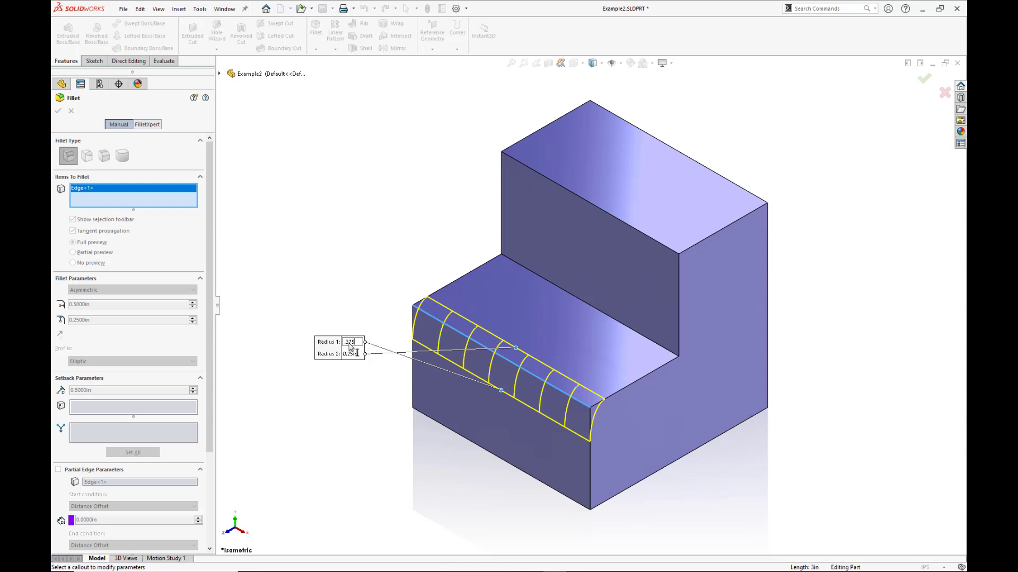
pyautogui.press('Tab')
pyautogui.write('.125')
pyautogui.press('Tab')
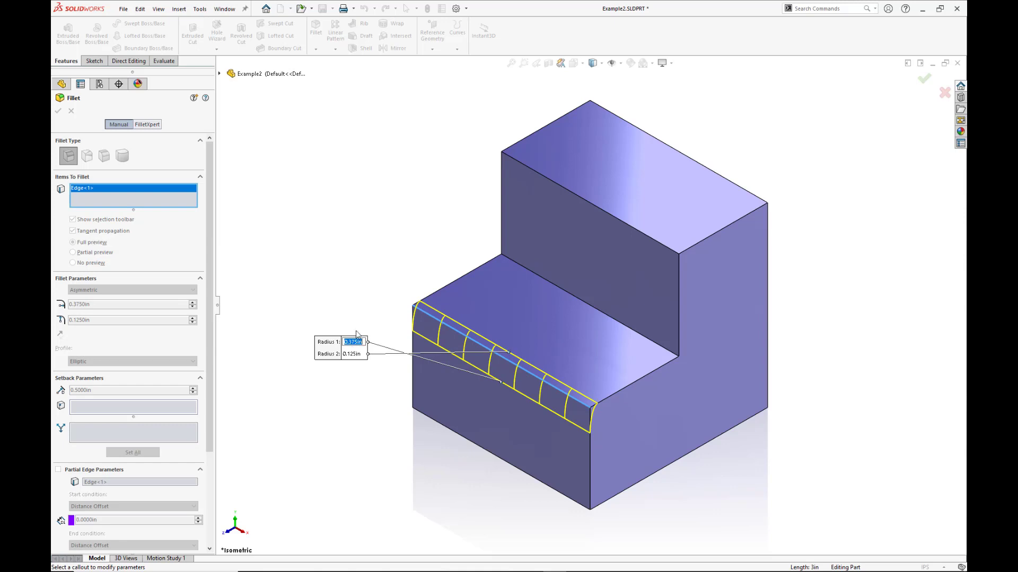
pyautogui.click(356, 331)
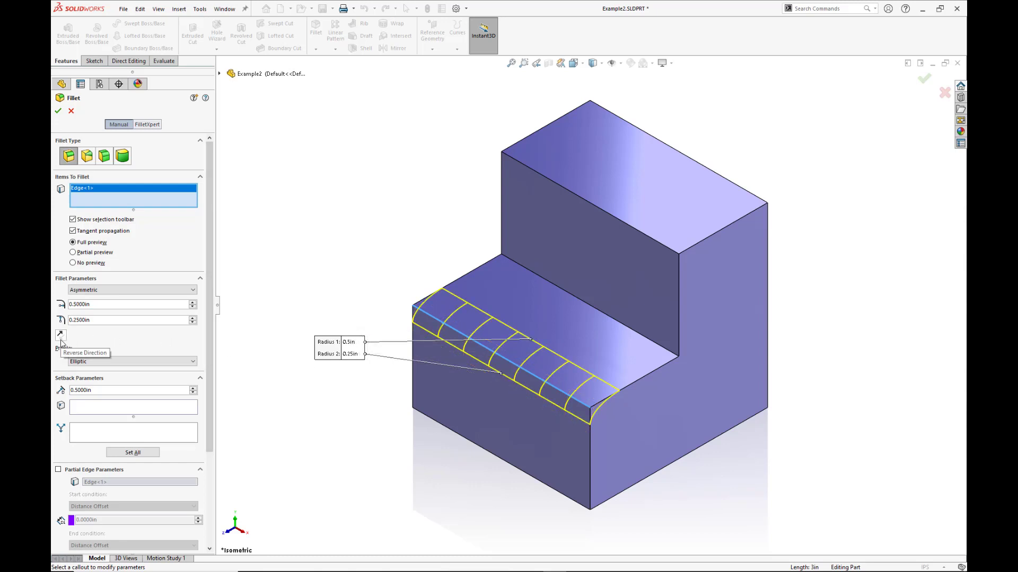
# Reverse the direction of the asymmetric fillet so its two radii swap faces, and accept the feature.
pyautogui.click(60, 335)
pyautogui.click(61, 336)
pyautogui.click(61, 336)
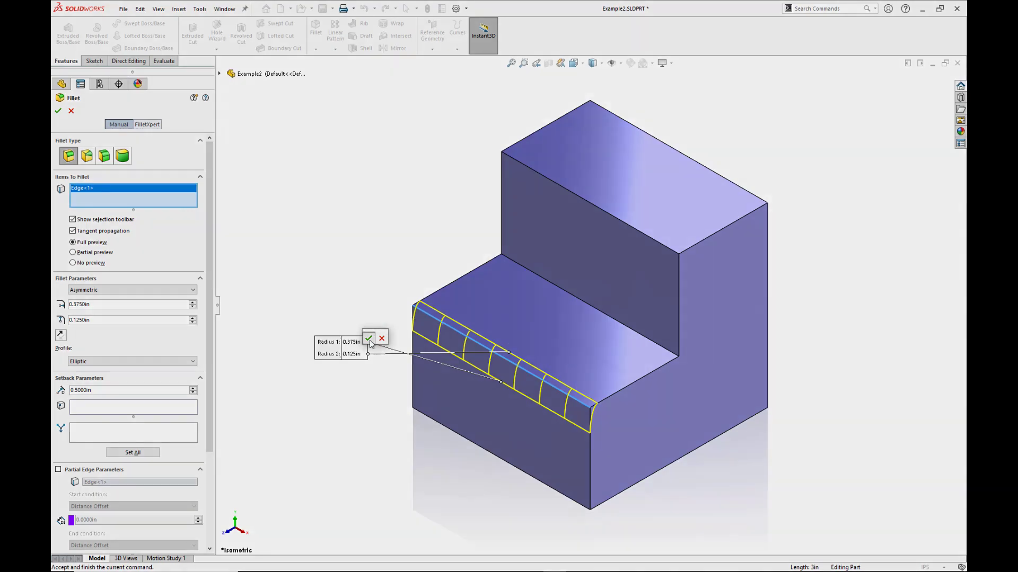
pyautogui.click(370, 340)
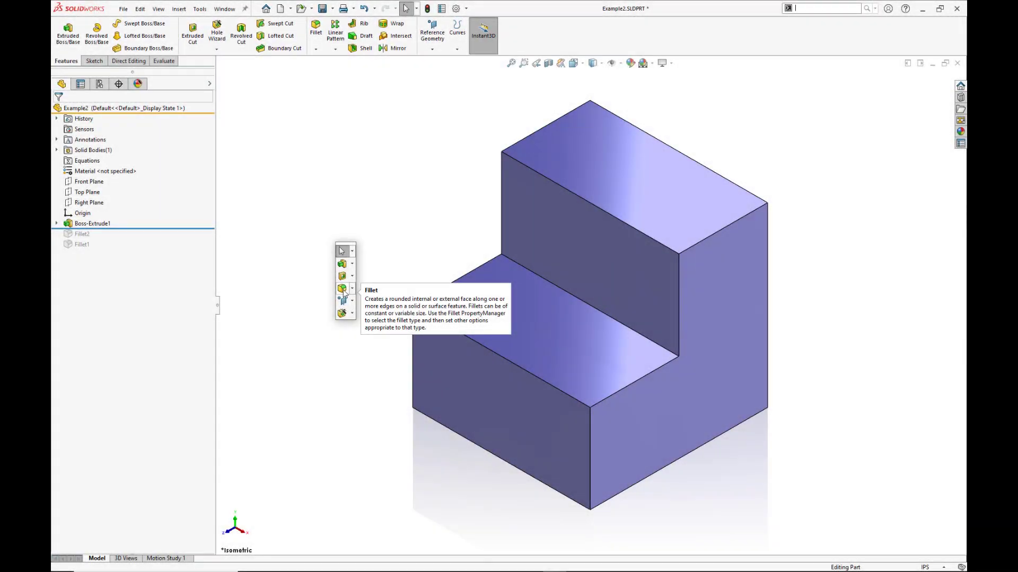
# Start a symmetric fillet on the lower step's right-side top edge with Partial Edge Parameters enabled.
pyautogui.click(342, 289)
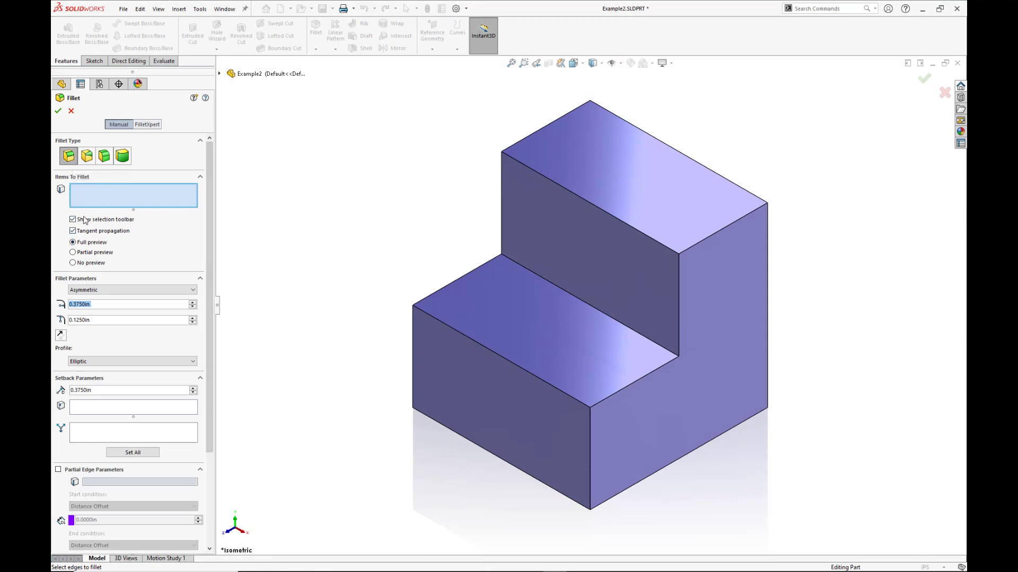
pyautogui.click(90, 290)
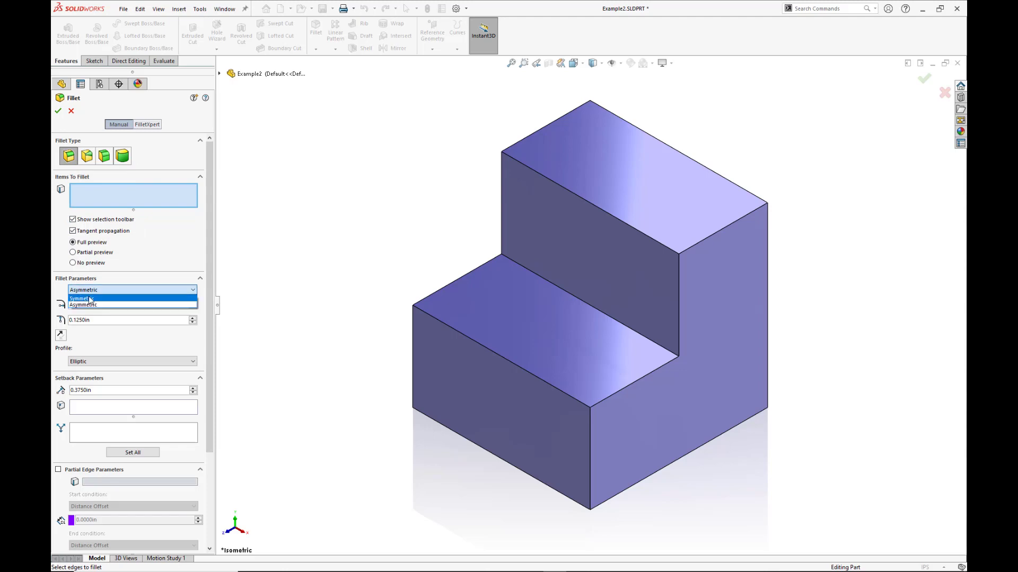
pyautogui.click(92, 297)
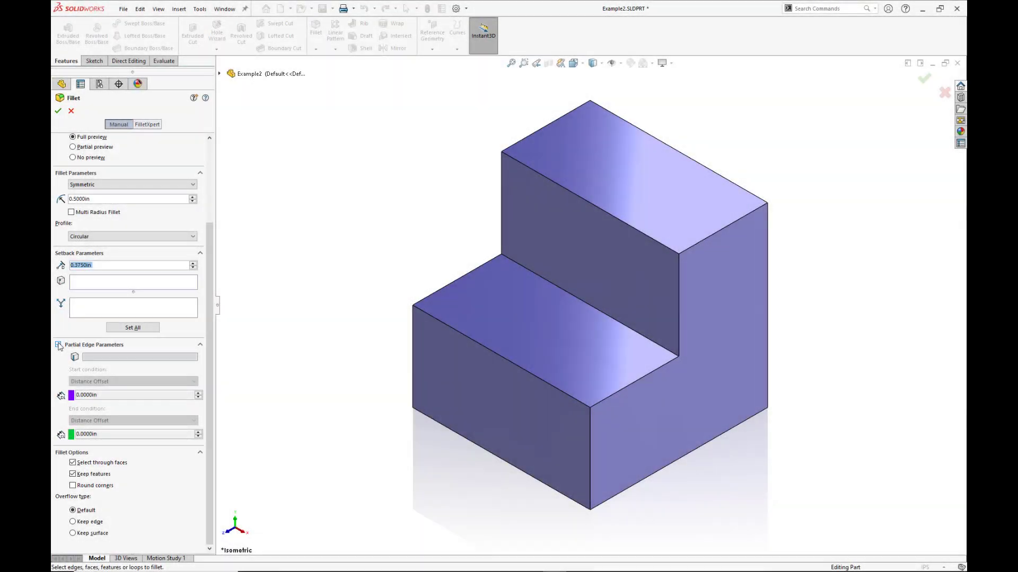
pyautogui.click(59, 345)
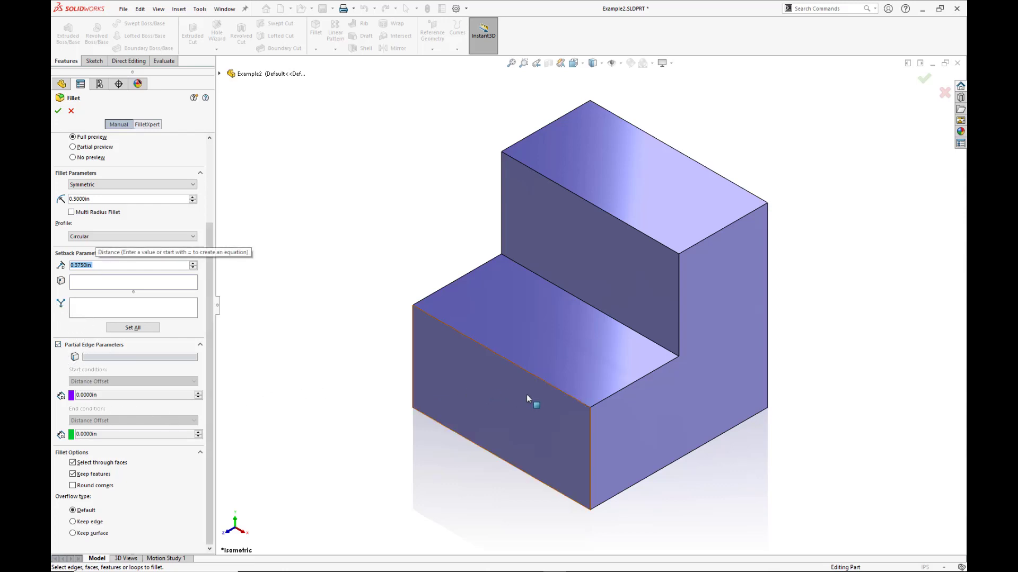
pyautogui.click(593, 406)
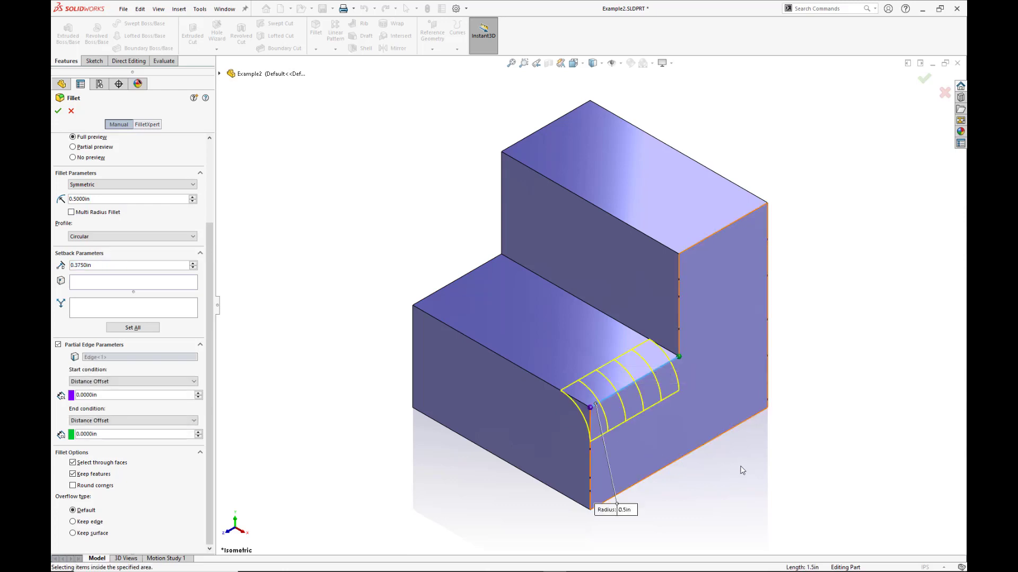
# End the partial edge fillet with a Distance Offset of 0.5 in at the edge's inner end, and accept the feature.
pyautogui.click(524, 63)
pyautogui.moveTo(733, 309); pyautogui.dragTo(491, 530)
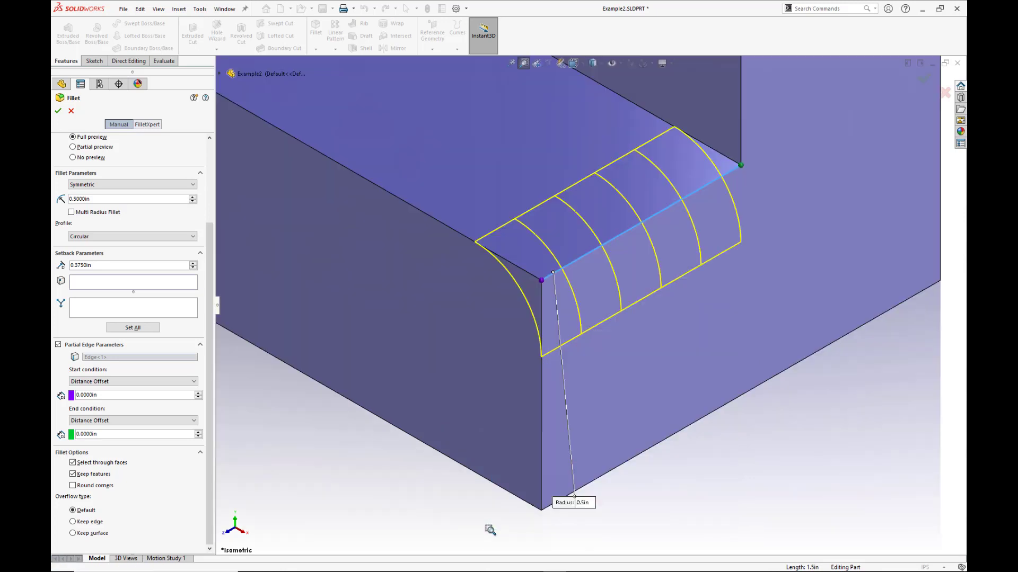
pyautogui.moveTo(289, 444); pyautogui.dragTo(291, 462, button='right')
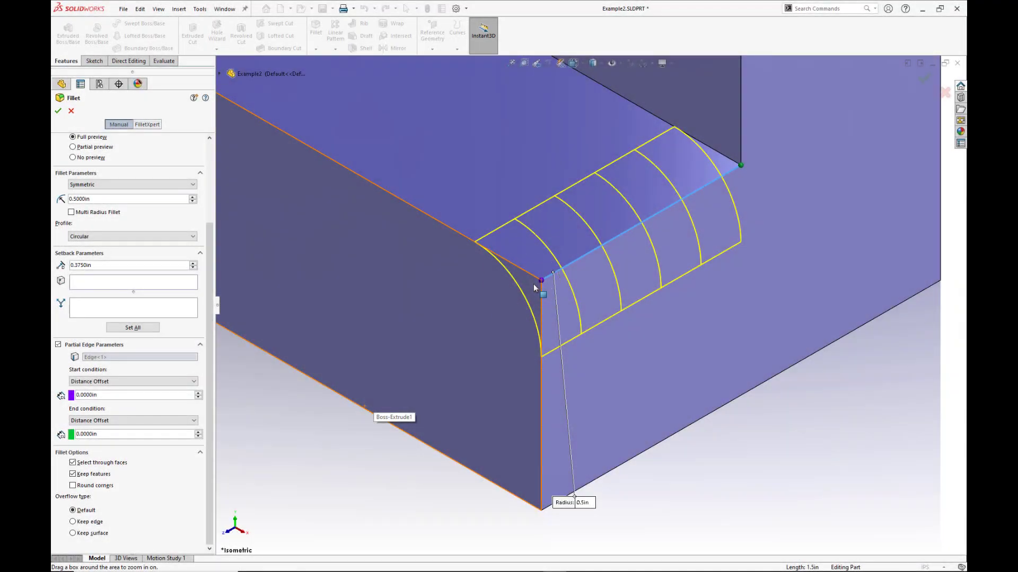
pyautogui.press('ctrl')
pyautogui.press('ctrl')
pyautogui.click(113, 421)
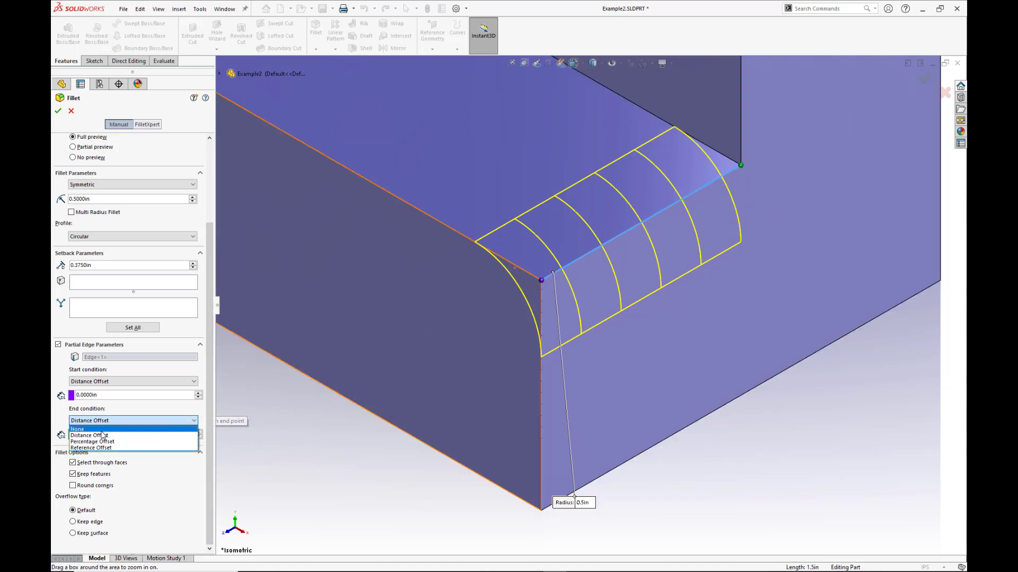
pyautogui.click(102, 435)
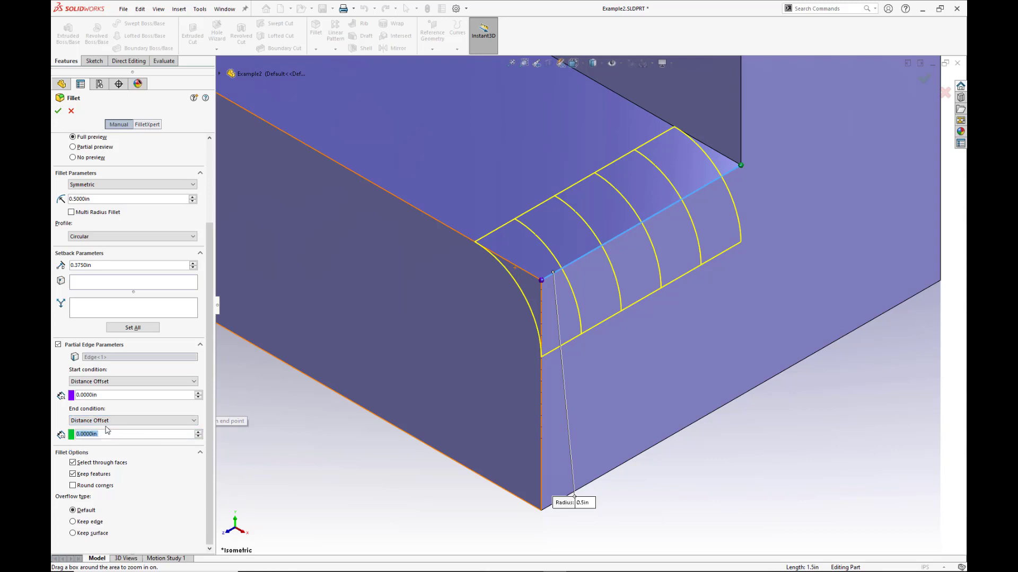
pyautogui.write('0.5')
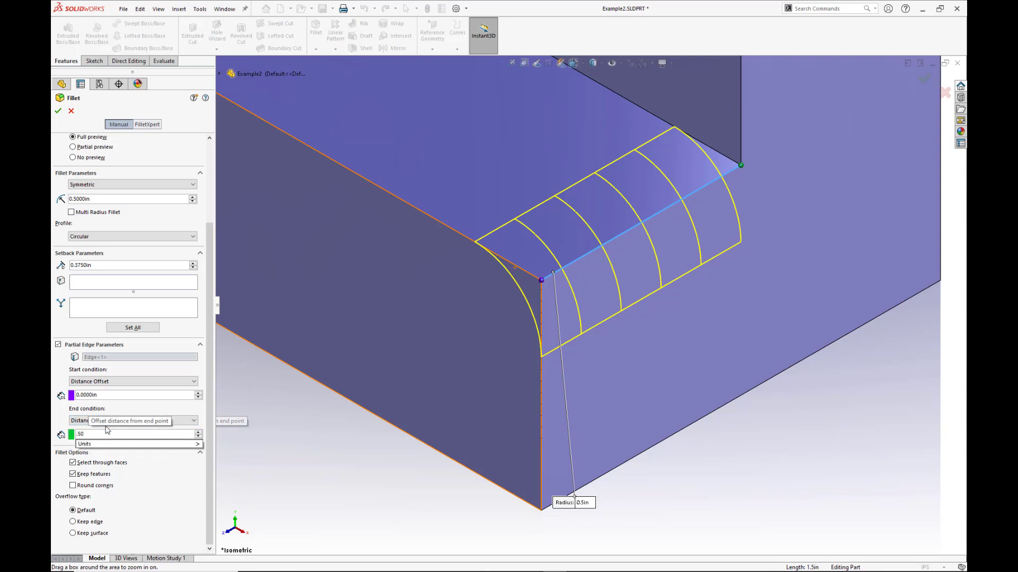
pyautogui.press('Tab')
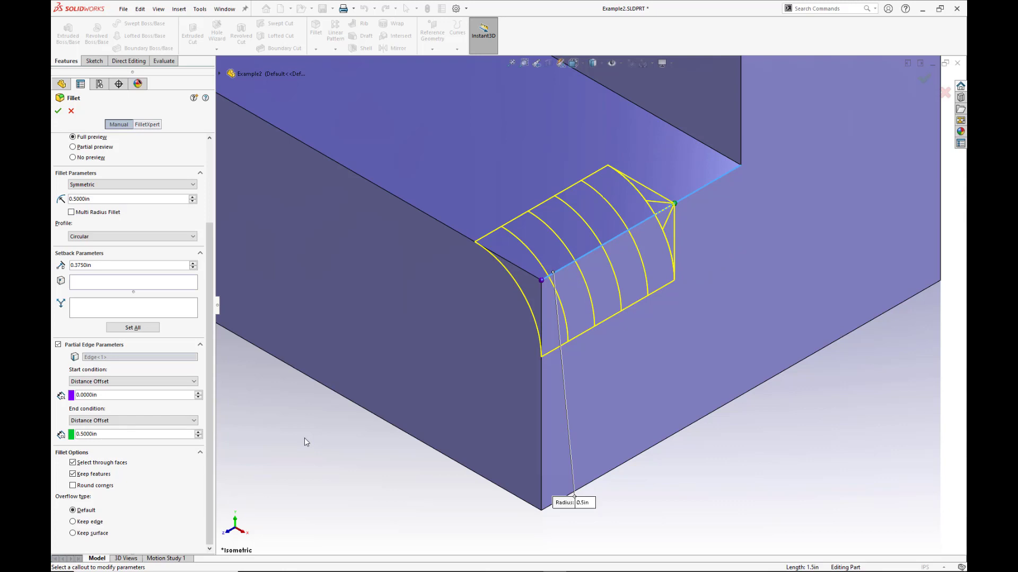
pyautogui.press('d')
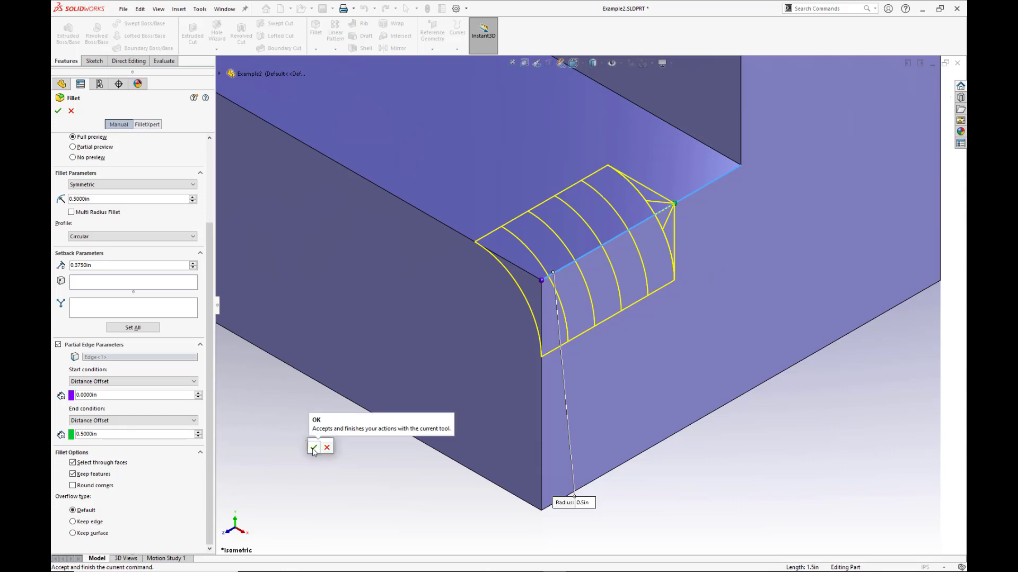
pyautogui.click(313, 448)
pyautogui.press('f')
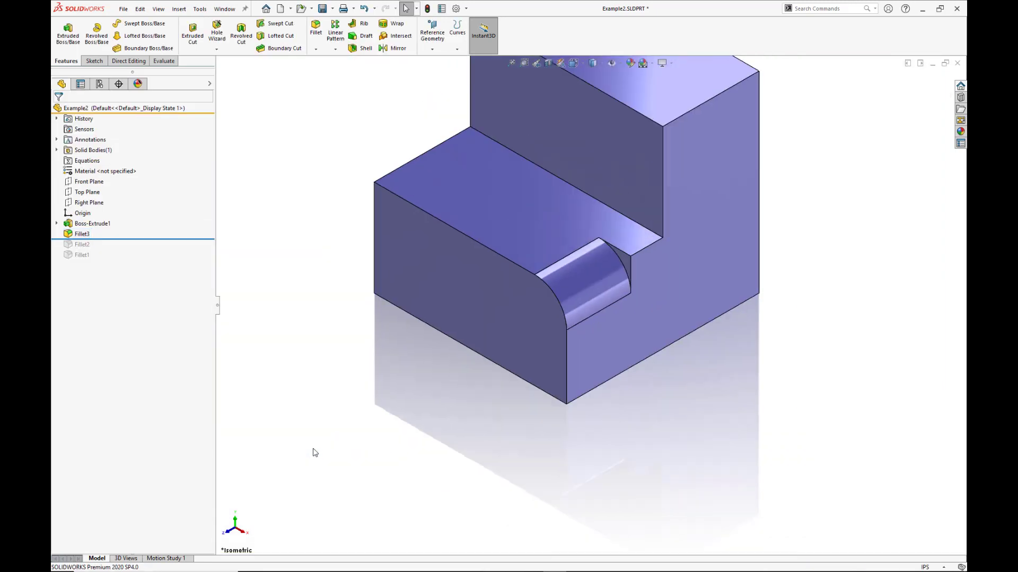
# Edit the partial edge fillet, convert its feature type to a chamfer, and accept the change.
pyautogui.moveTo(380, 371)
pyautogui.mouseDown(button='middle')
pyautogui.moveTo(424, 348)
pyautogui.moveTo(371, 355)
pyautogui.moveTo(357, 375)
pyautogui.moveTo(374, 355)
pyautogui.mouseUp(button='middle')
pyautogui.press('Escape')
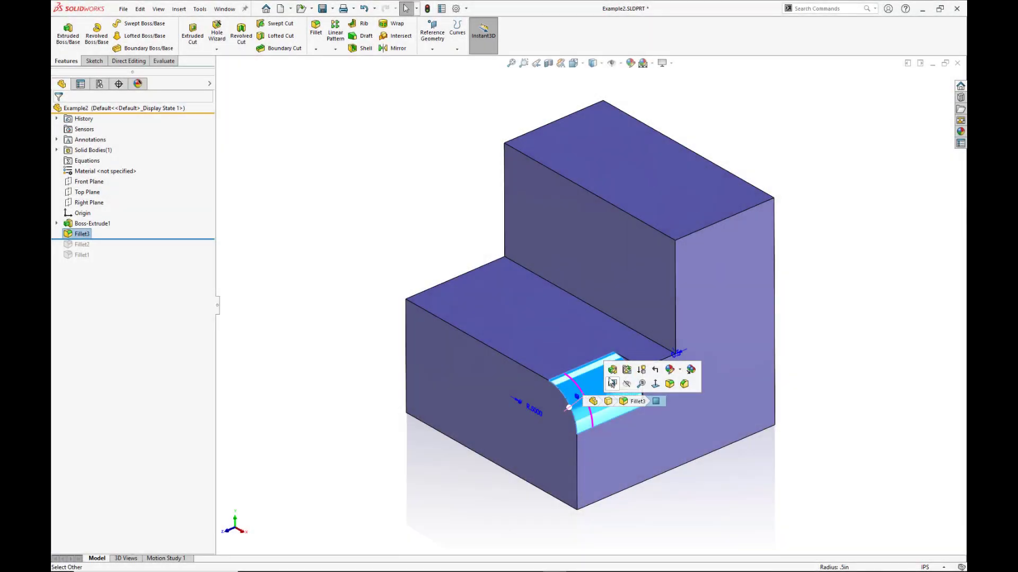
pyautogui.click(612, 370)
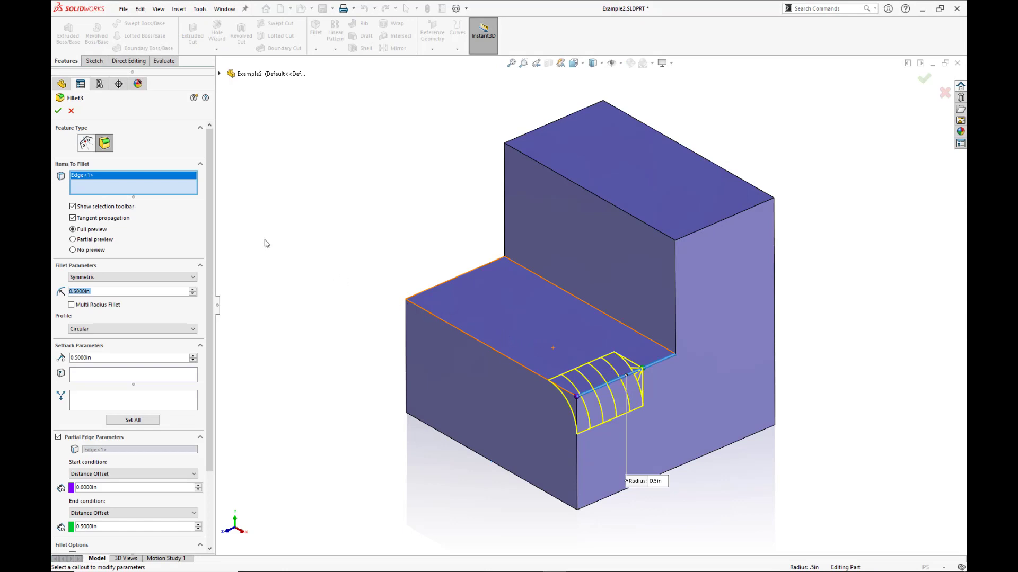
pyautogui.click(91, 150)
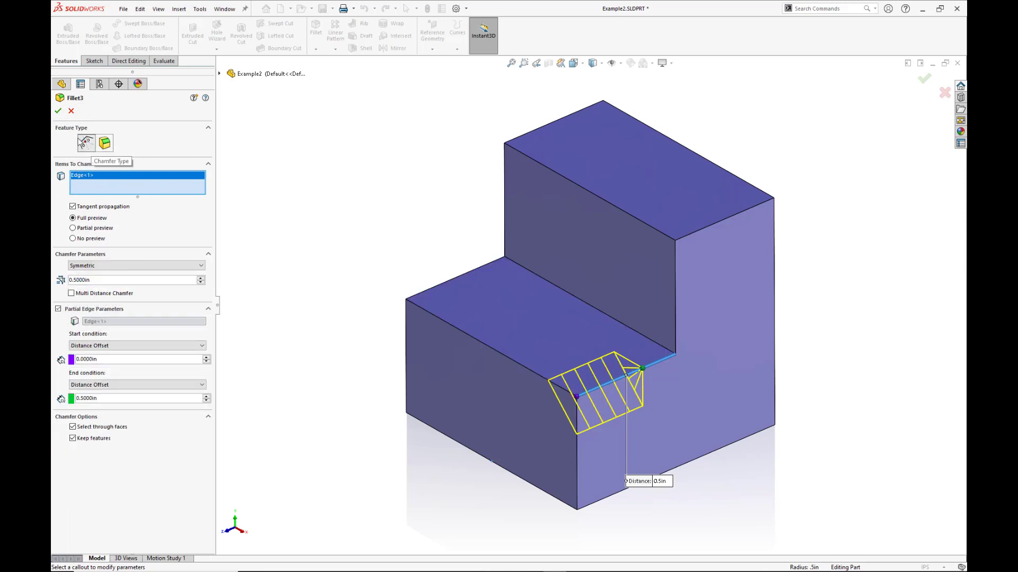
pyautogui.click(59, 112)
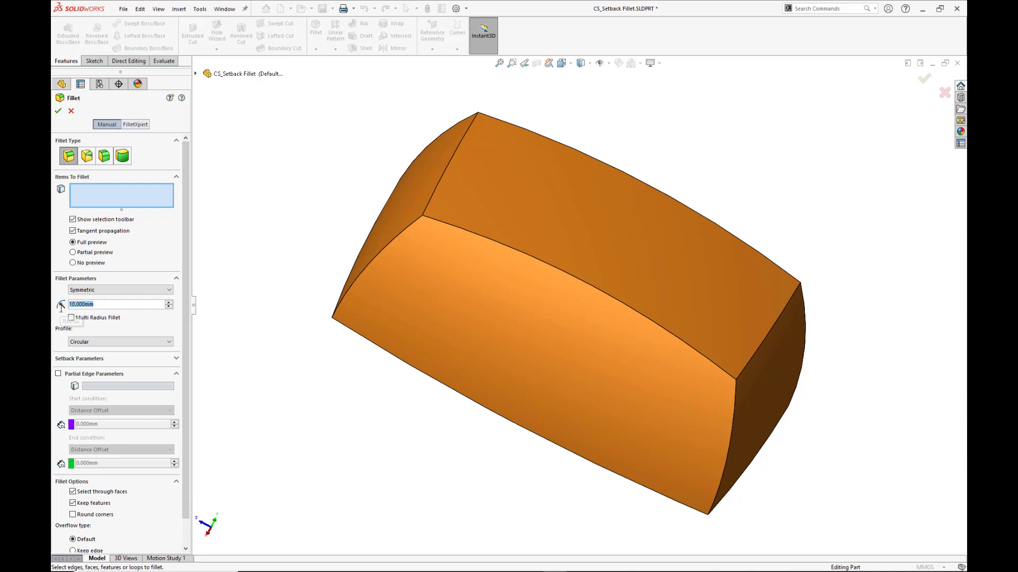
# Set a 50 mm symmetric fillet radius and select the five edges meeting at the two top corners of the front curved face.
pyautogui.write('50.0')
pyautogui.press('Return')
pyautogui.click(400, 233)
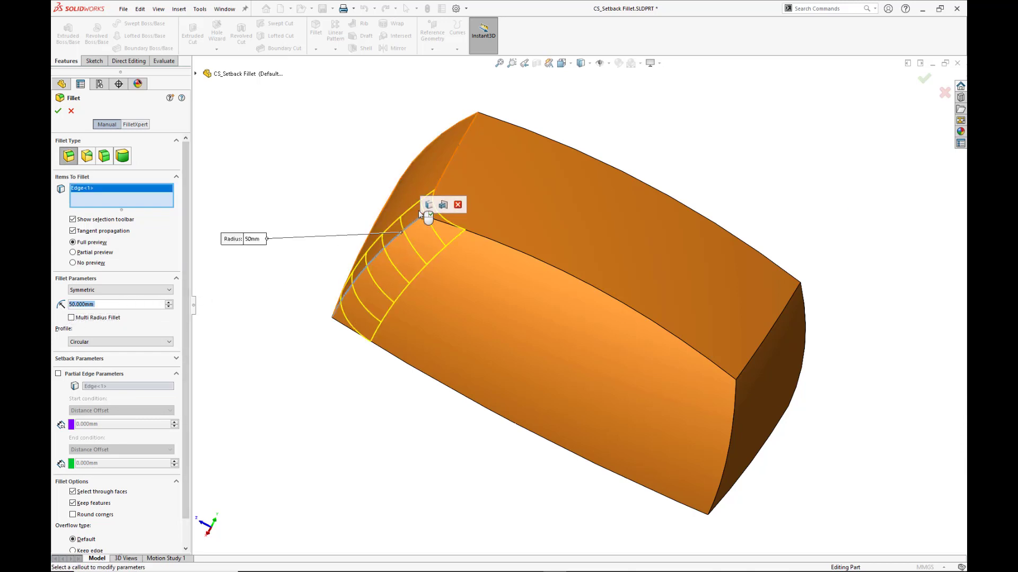
pyautogui.click(447, 167)
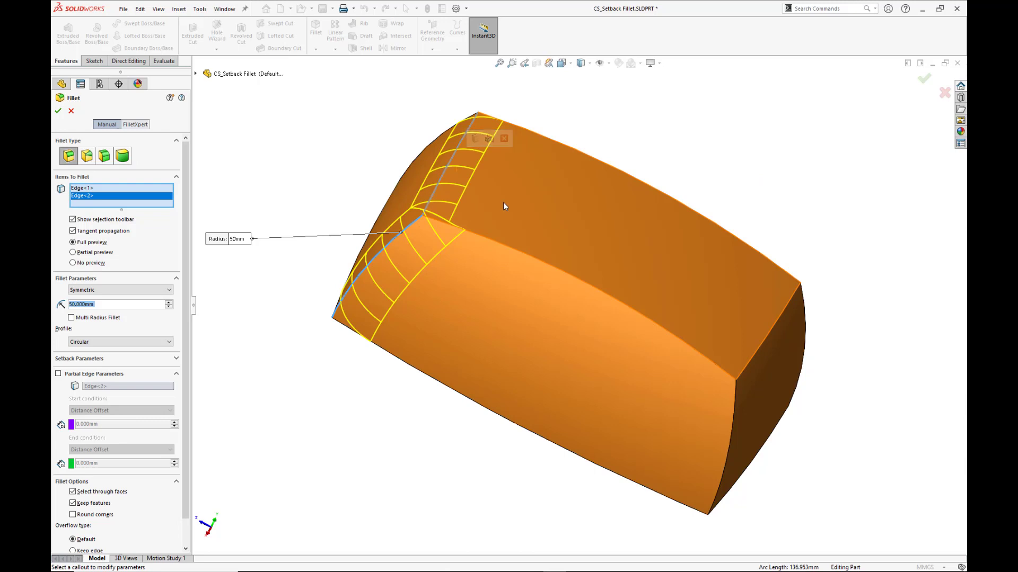
pyautogui.click(511, 247)
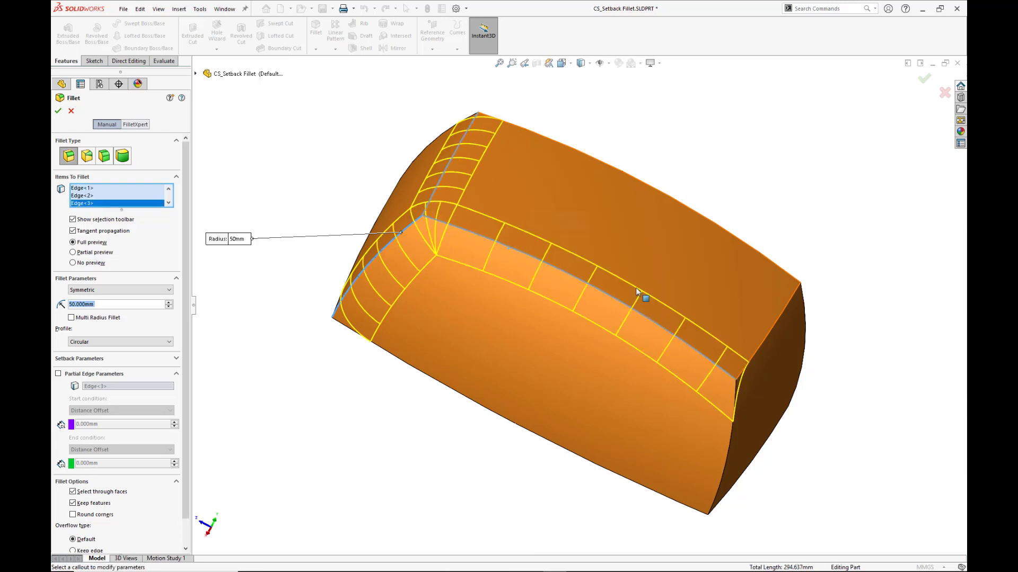
pyautogui.click(765, 340)
pyautogui.click(735, 404)
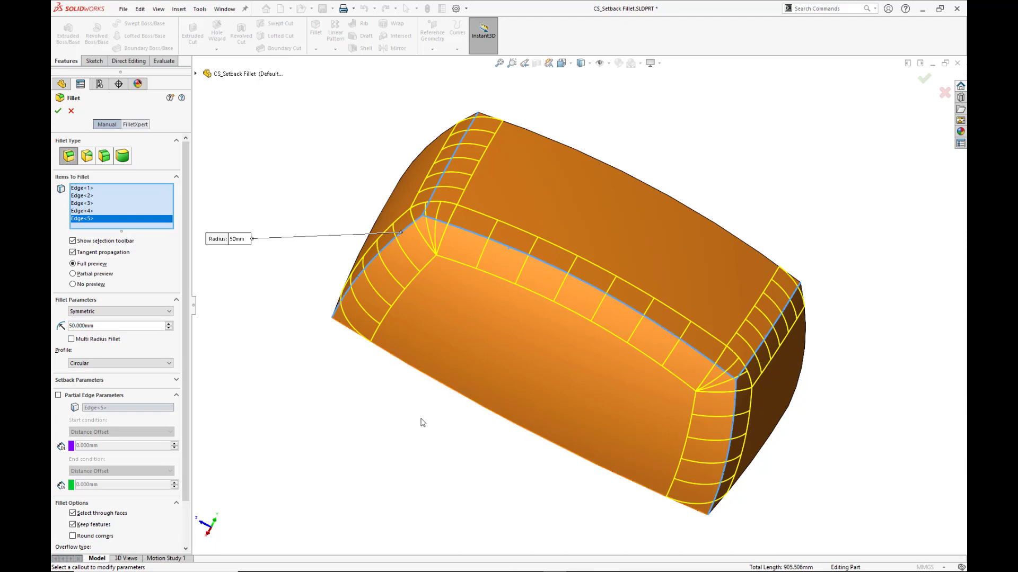
pyautogui.moveTo(418, 422); pyautogui.dragTo(371, 393, button='middle')
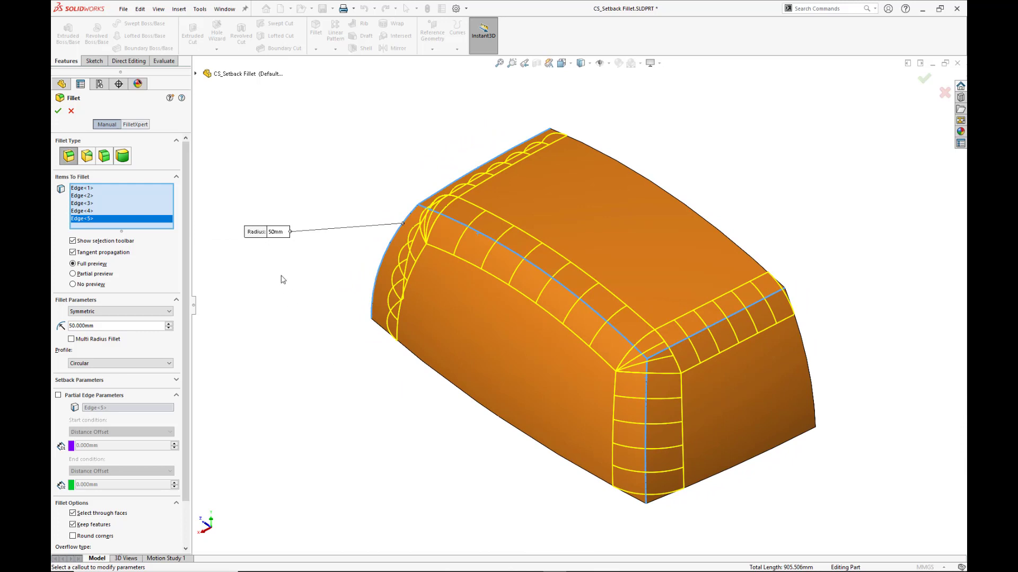
pyautogui.moveTo(254, 238); pyautogui.dragTo(314, 224)
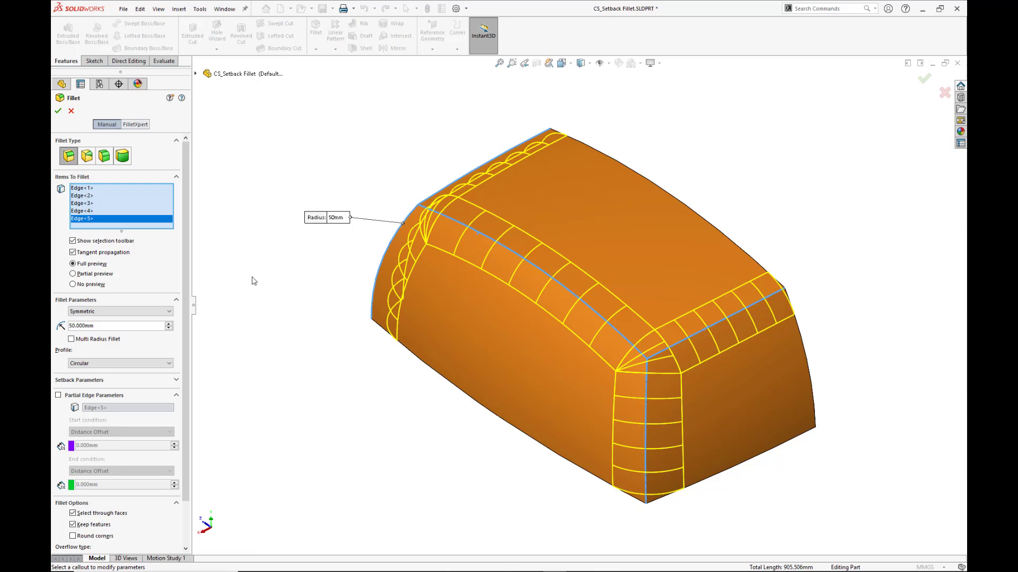
# Enable Multi Radius Fillet and set the radius of the long top front edge to 12.5 mm.
pyautogui.click(71, 339)
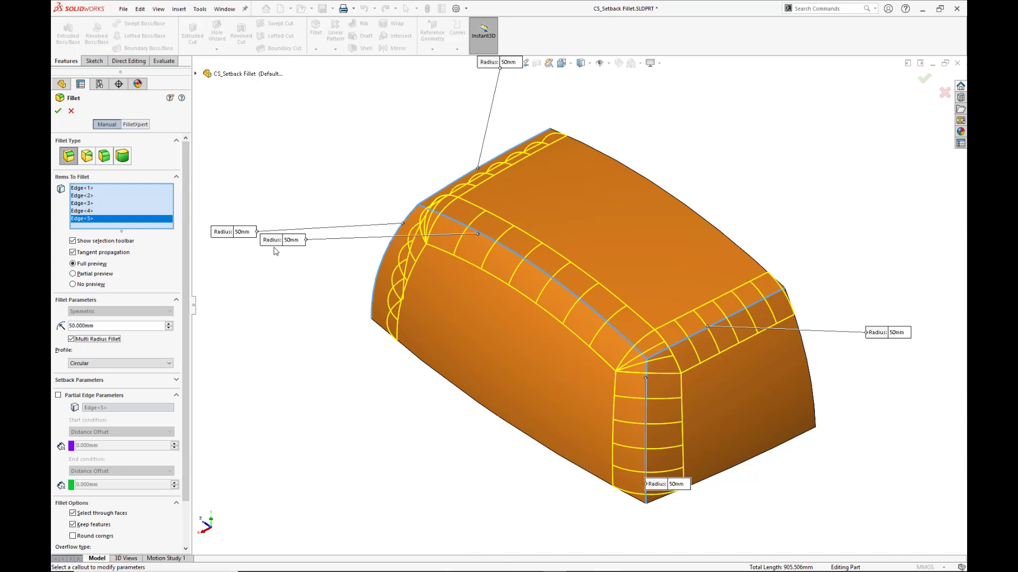
pyautogui.moveTo(276, 243); pyautogui.dragTo(272, 307)
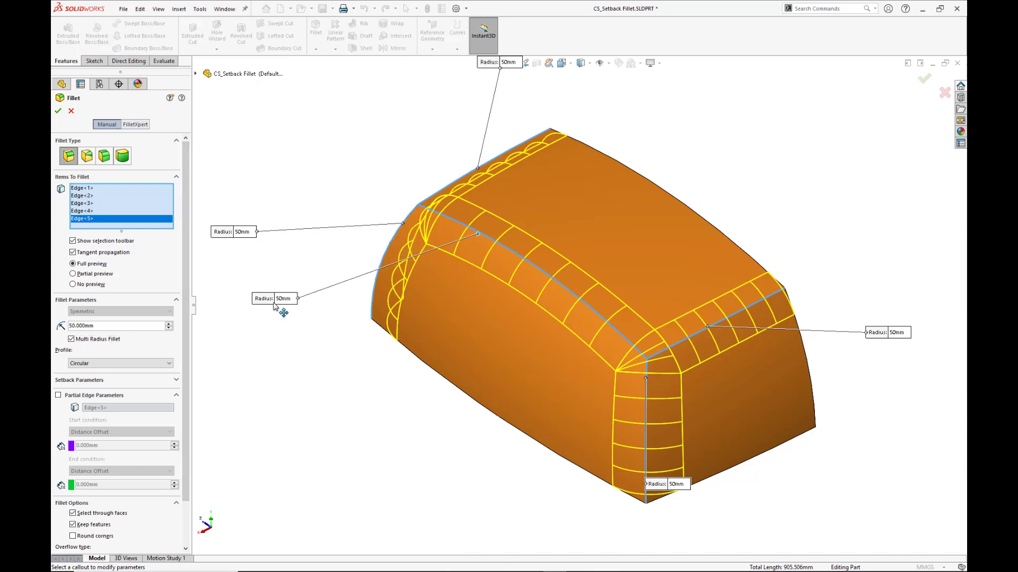
pyautogui.click(279, 300)
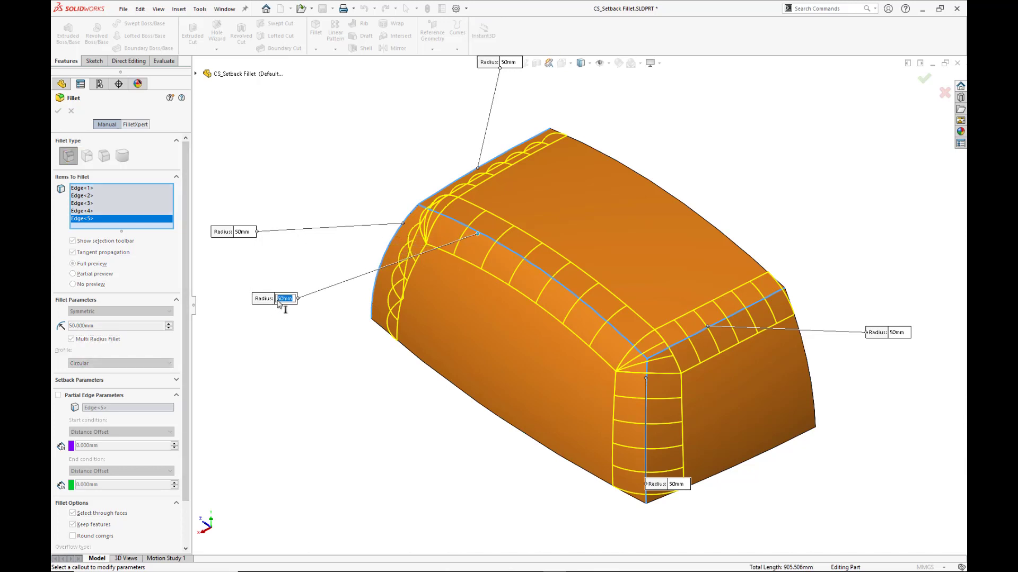
pyautogui.write('12.5')
pyautogui.press('Return')
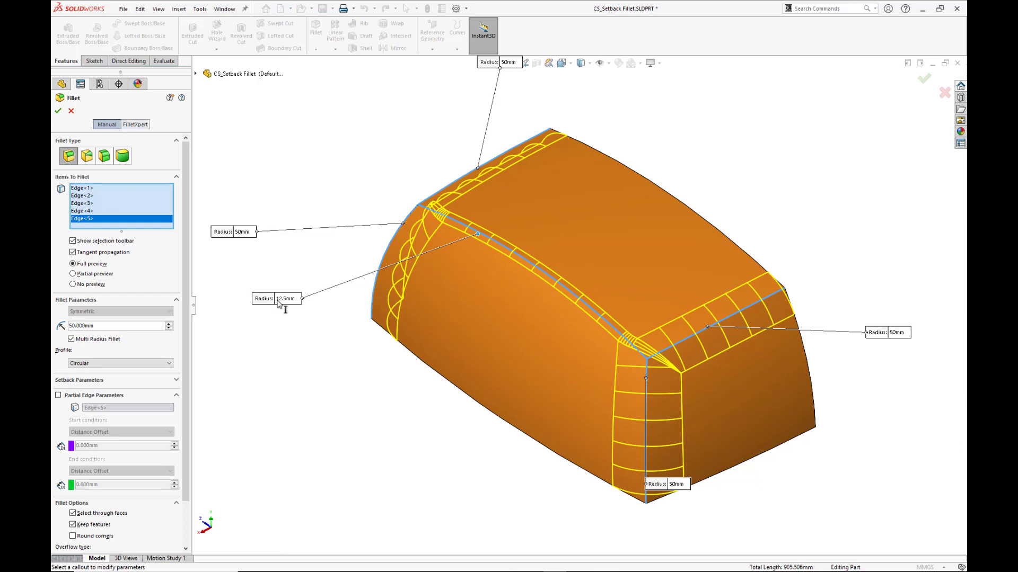
# Expand the fillet's Setback Parameters and add the nearest top corner, where the long edge meets the end face, as a setback vertex.
pyautogui.scroll(1, 279, 302)
pyautogui.scroll(-1, 279, 302)
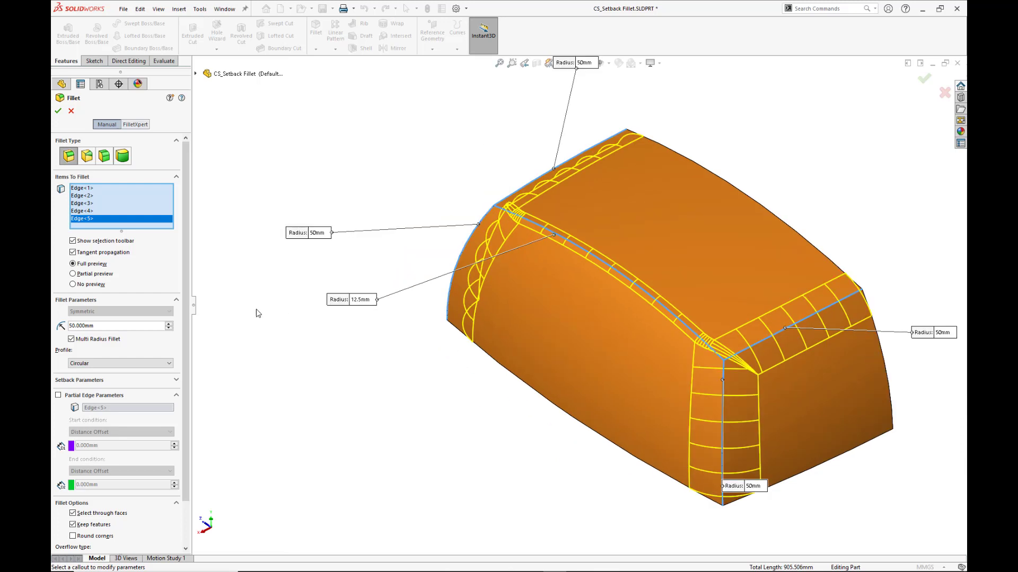
pyautogui.scroll(-1, 187, 362)
pyautogui.moveTo(187, 362); pyautogui.dragTo(180, 412)
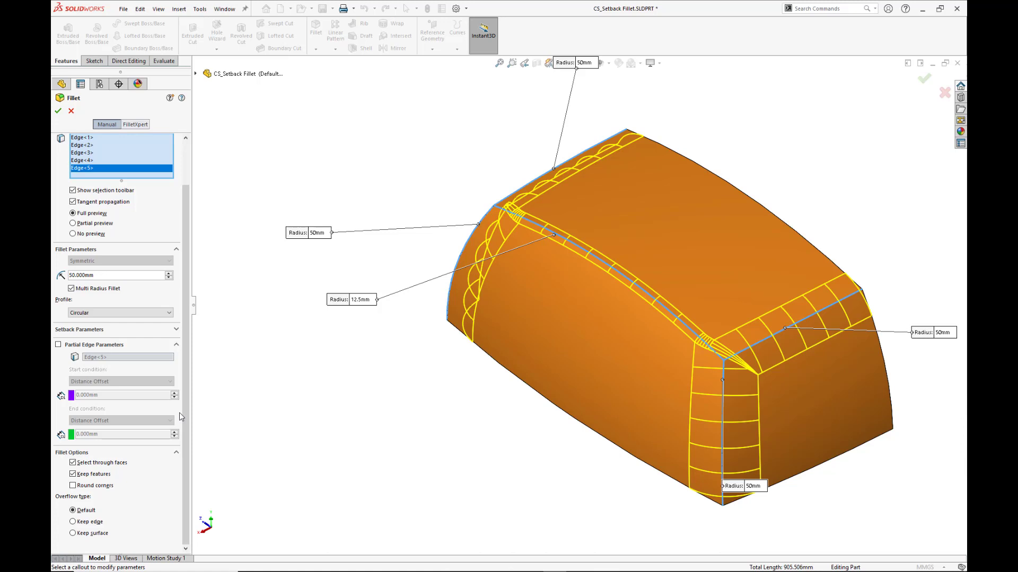
pyautogui.click(177, 329)
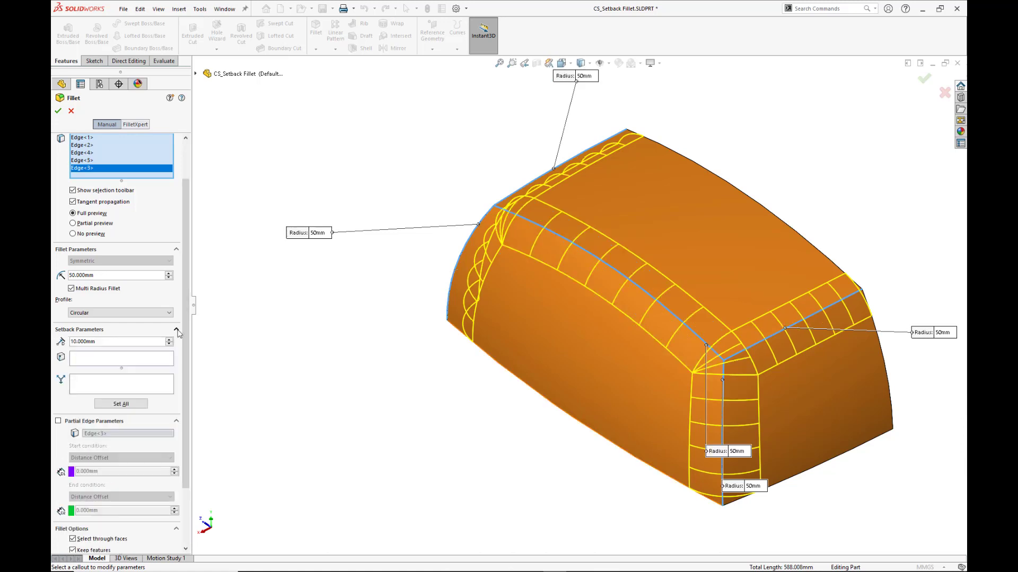
pyautogui.click(155, 361)
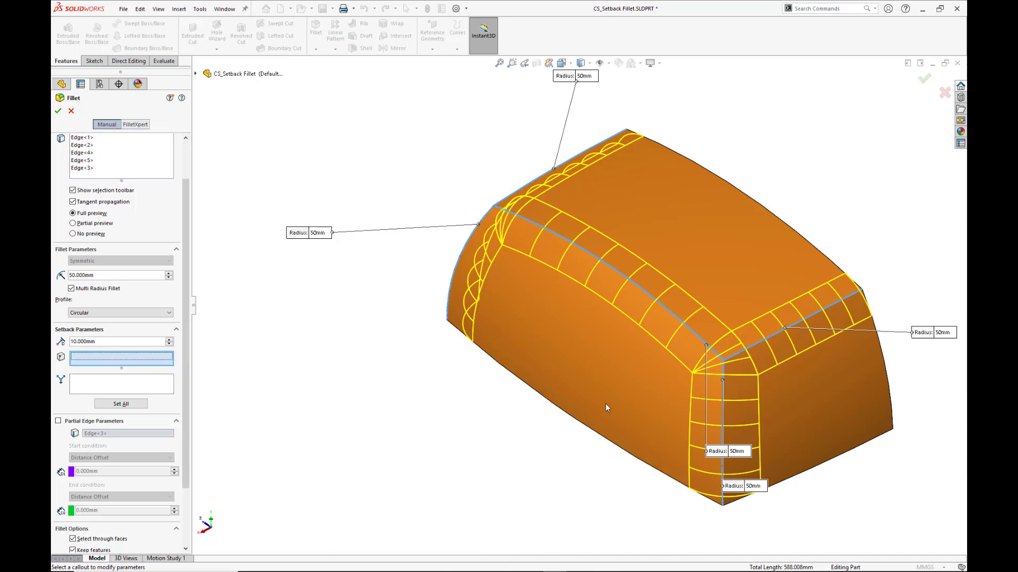
pyautogui.click(724, 361)
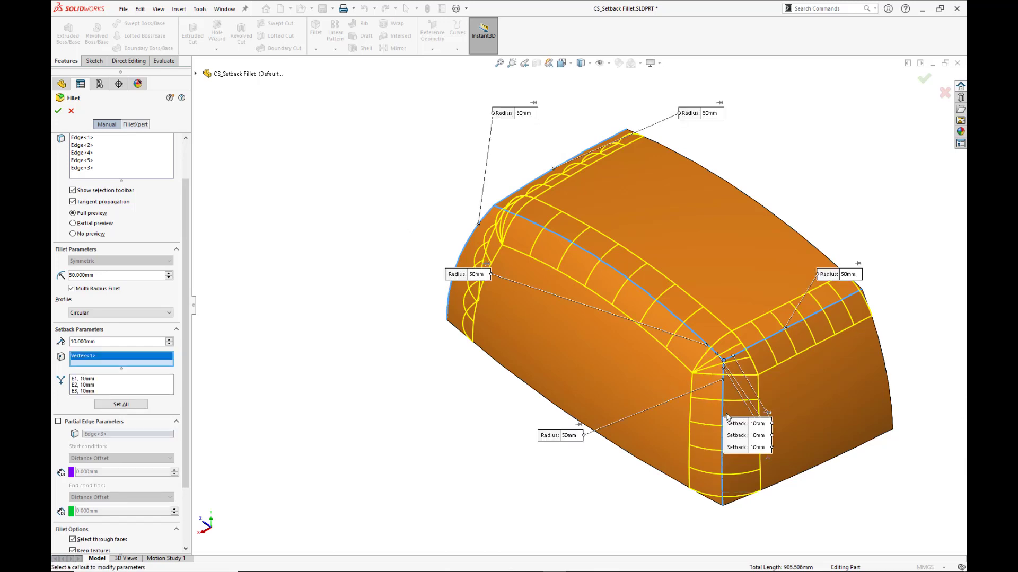
pyautogui.moveTo(737, 429); pyautogui.dragTo(812, 439)
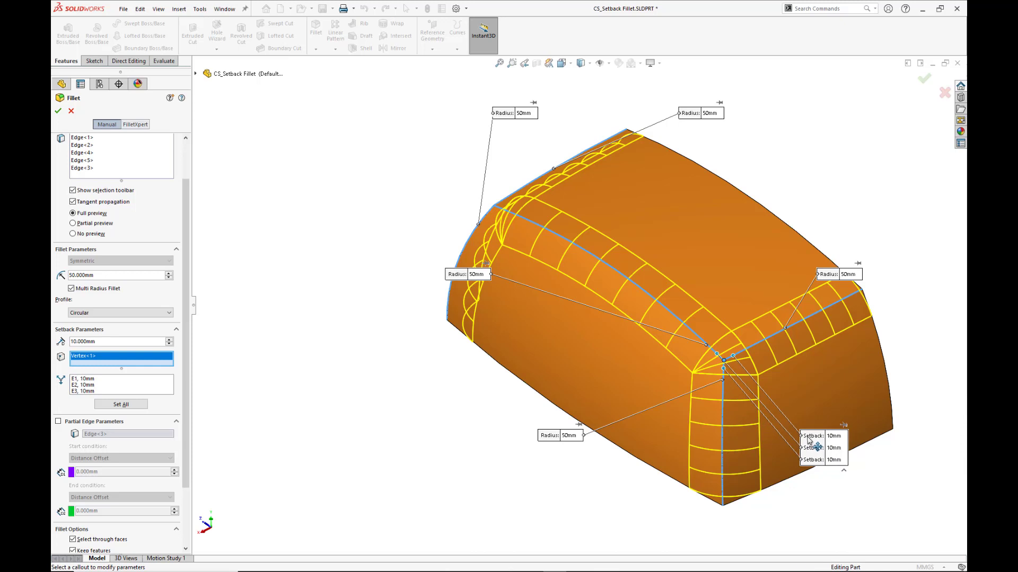
# Set the nearest corner's setback distances to 50 mm, 115 mm along the long edge, and 50 mm.
pyautogui.click(835, 436)
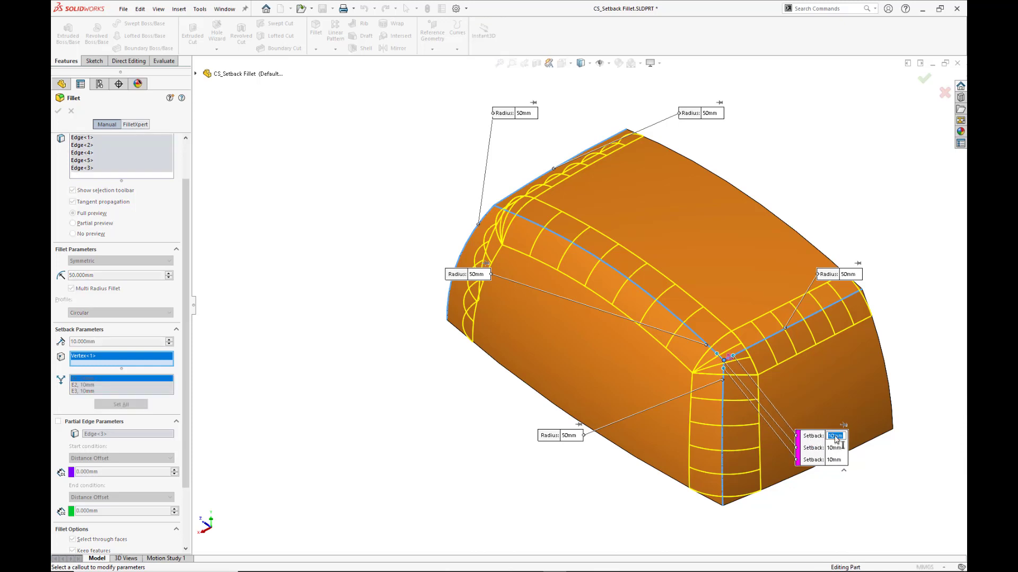
pyautogui.write('50')
pyautogui.press('Tab')
pyautogui.write('115')
pyautogui.press('Tab')
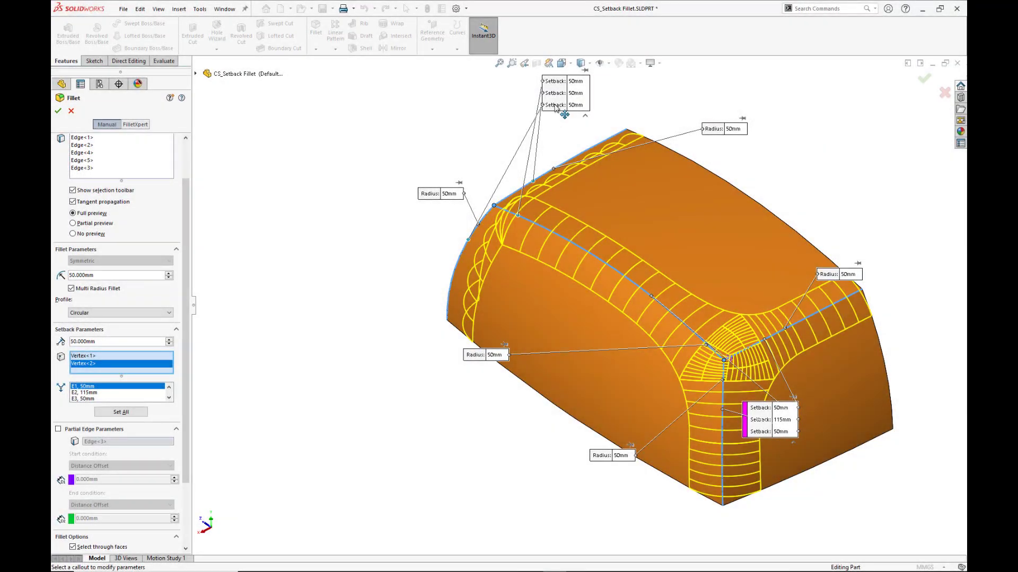
# Set the far top corner's setback along the long edge to 115 mm, keep the other two at 50 mm, and accept the fillet.
pyautogui.moveTo(550, 106); pyautogui.dragTo(424, 121)
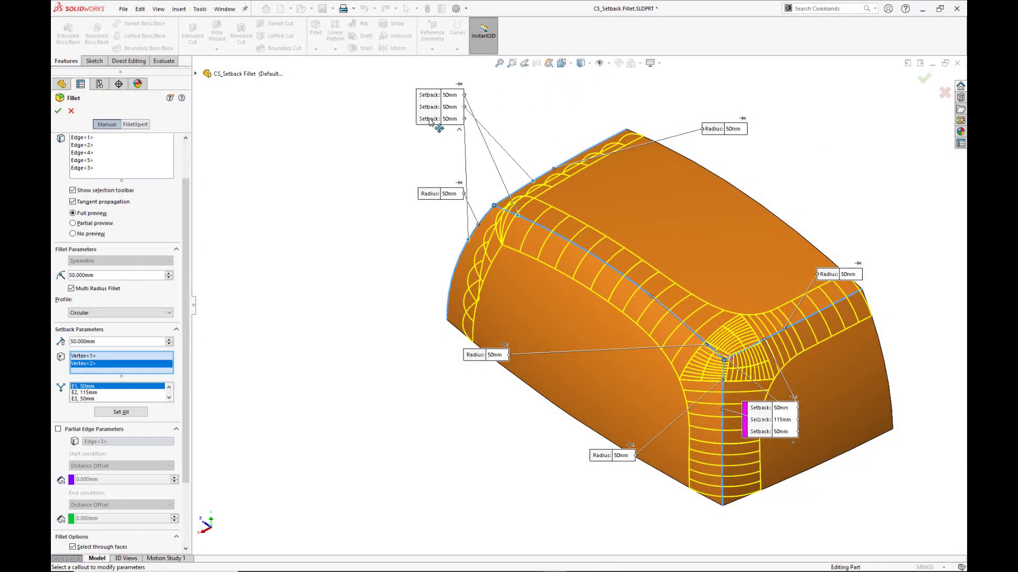
pyautogui.click(449, 96)
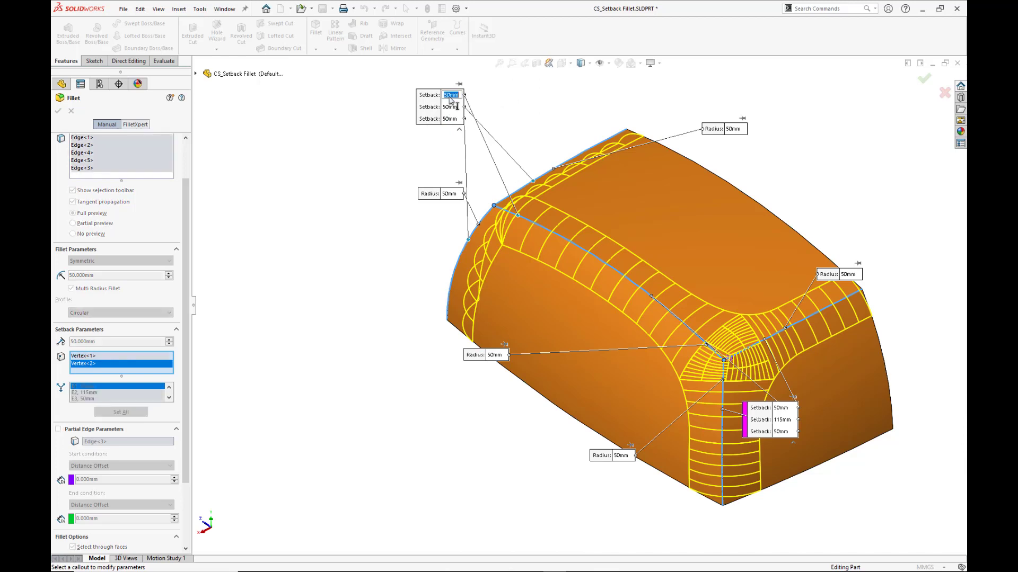
pyautogui.write('115')
pyautogui.press('Tab')
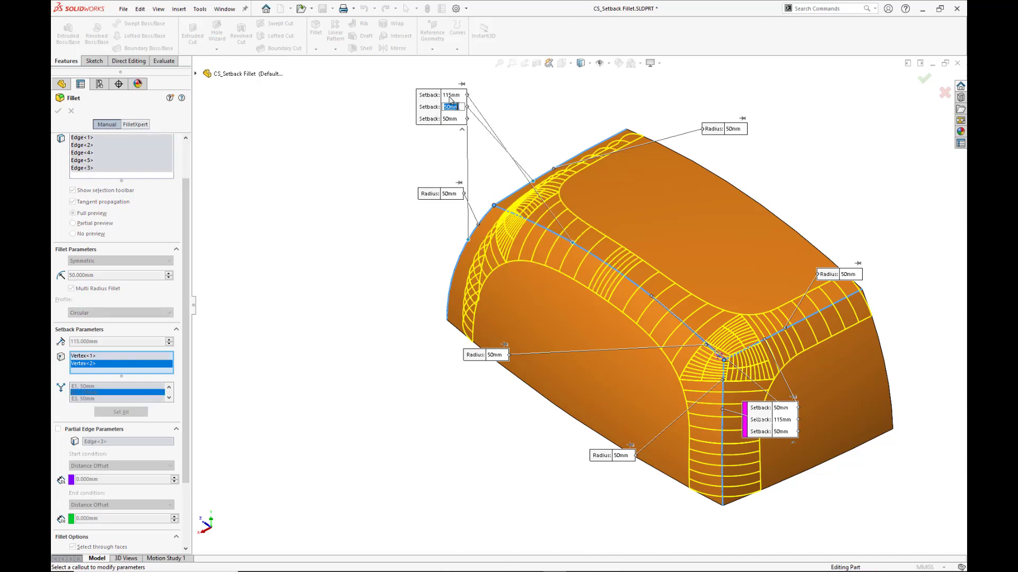
pyautogui.press('Tab')
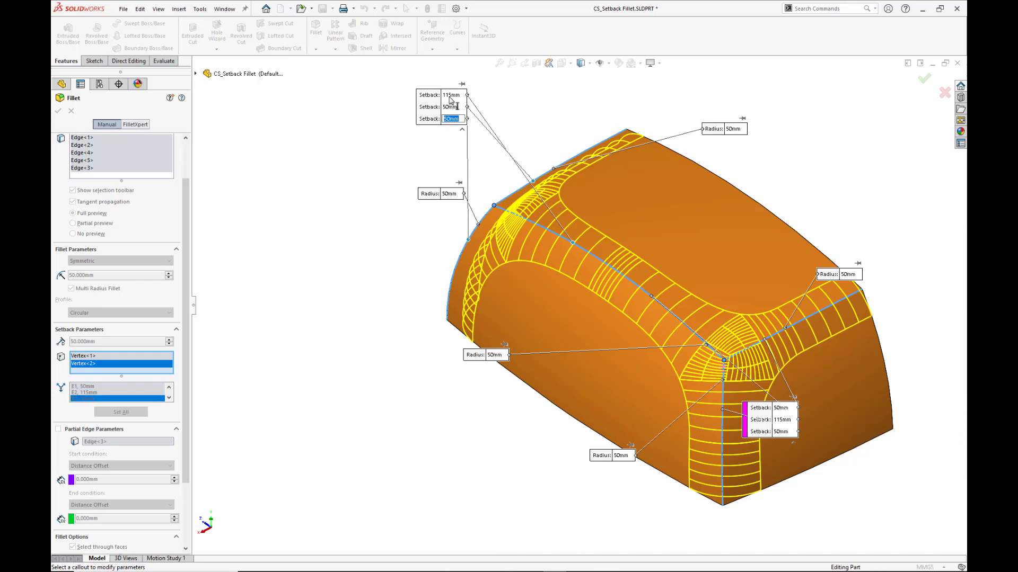
pyautogui.press('Tab')
pyautogui.press('Return')
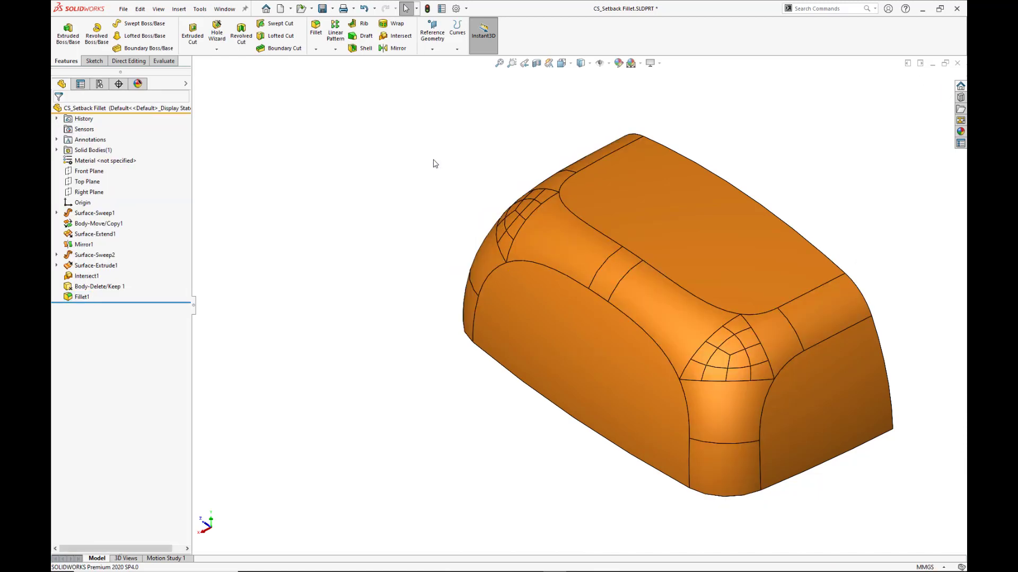
# Delete and fill the far top corner's setback patch faces together with the three adjoining fillet faces, using tangent fill.
pyautogui.press('space')
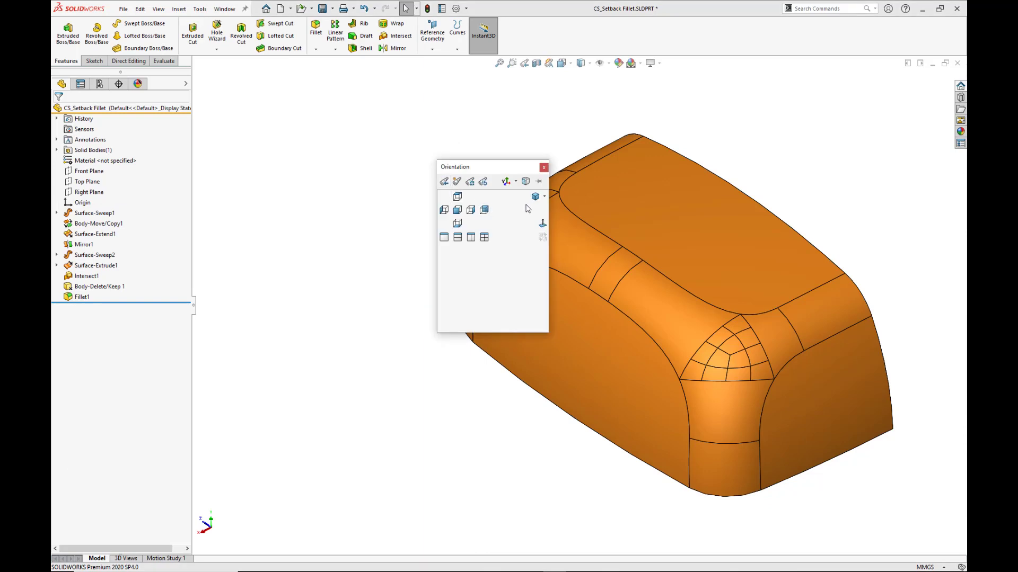
pyautogui.click(535, 196)
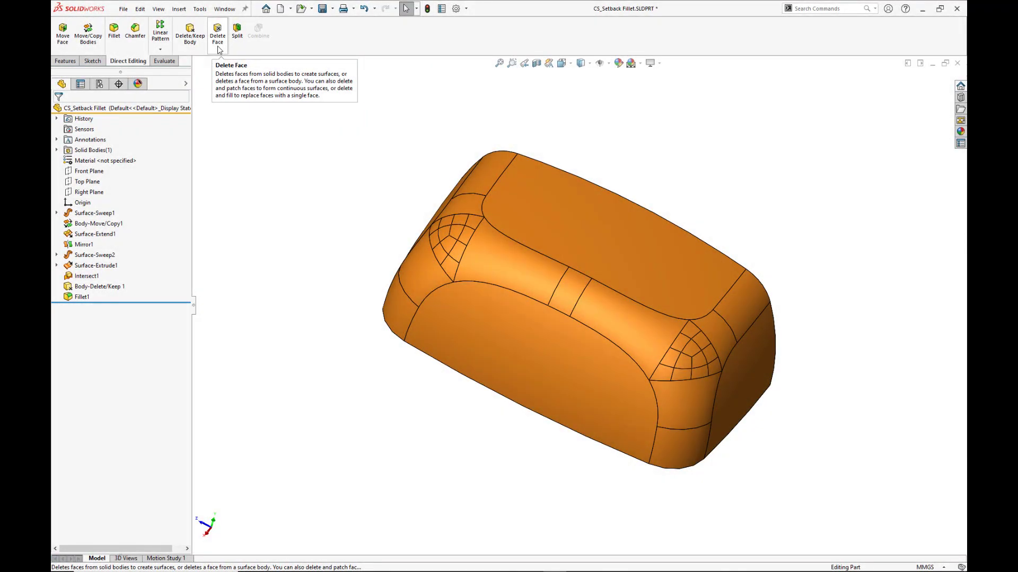
pyautogui.click(217, 46)
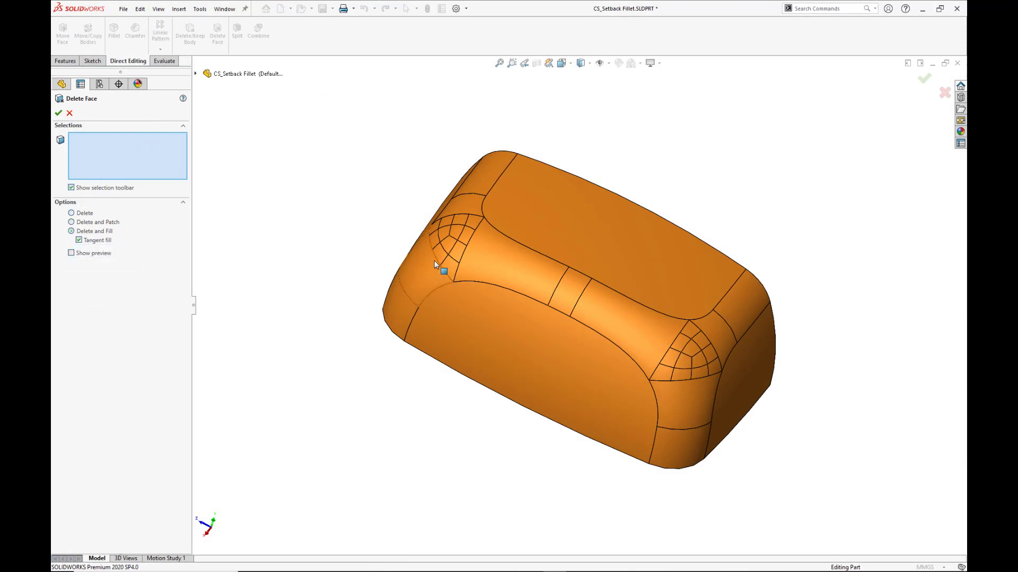
pyautogui.click(454, 239)
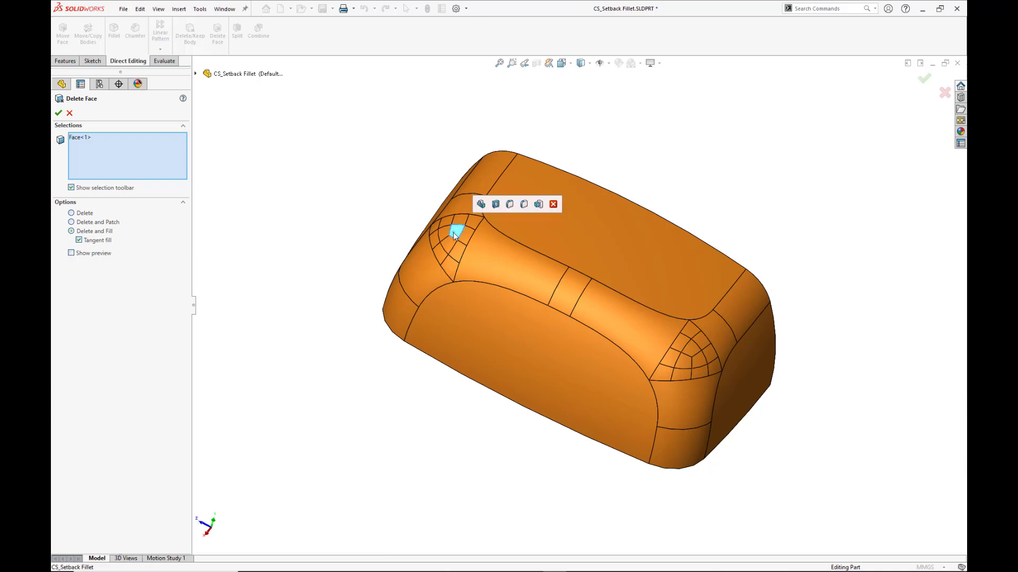
pyautogui.click(480, 206)
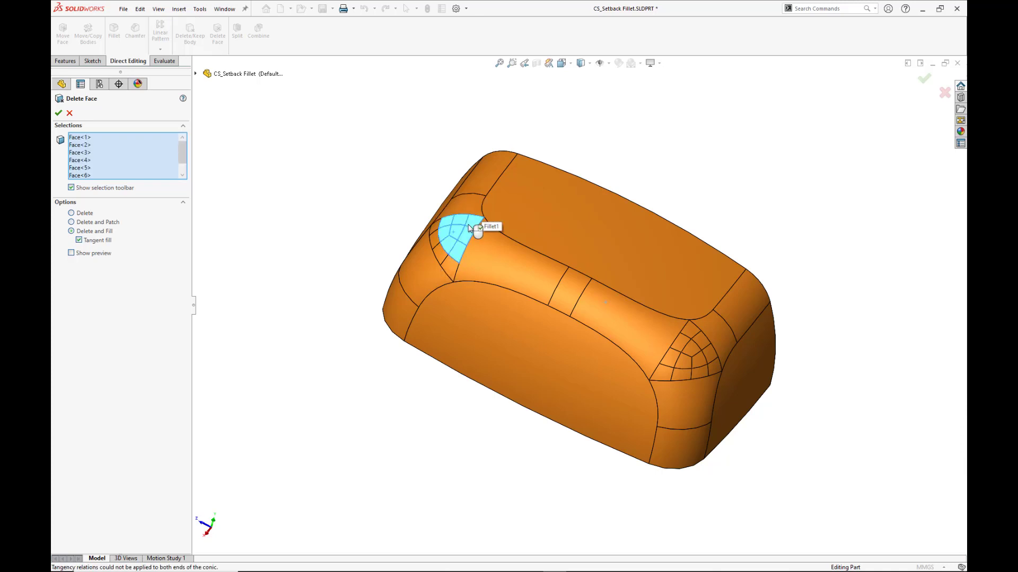
pyautogui.click(451, 262)
pyautogui.click(436, 251)
pyautogui.click(433, 241)
pyautogui.click(425, 243)
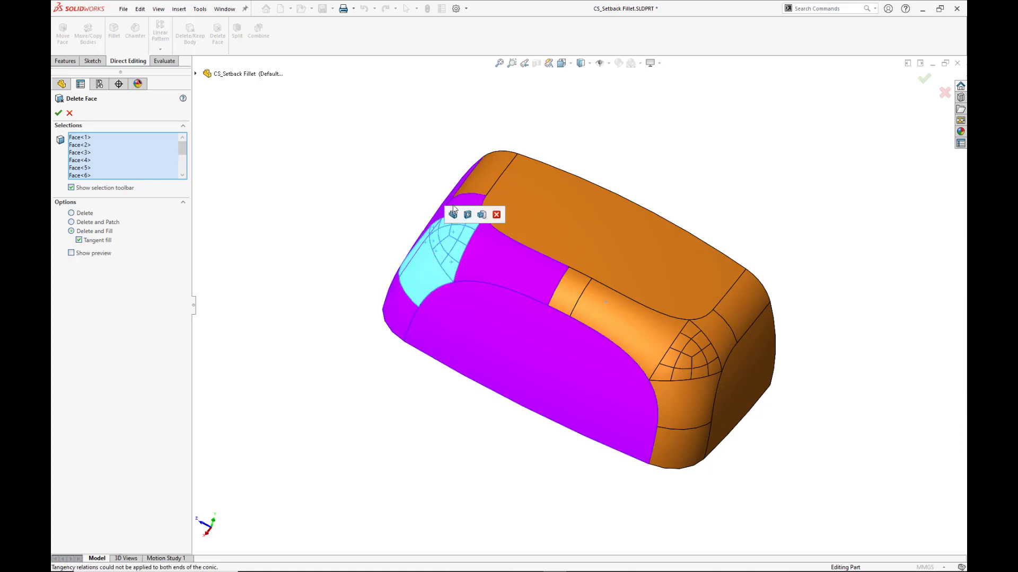
pyautogui.click(483, 248)
pyautogui.click(472, 212)
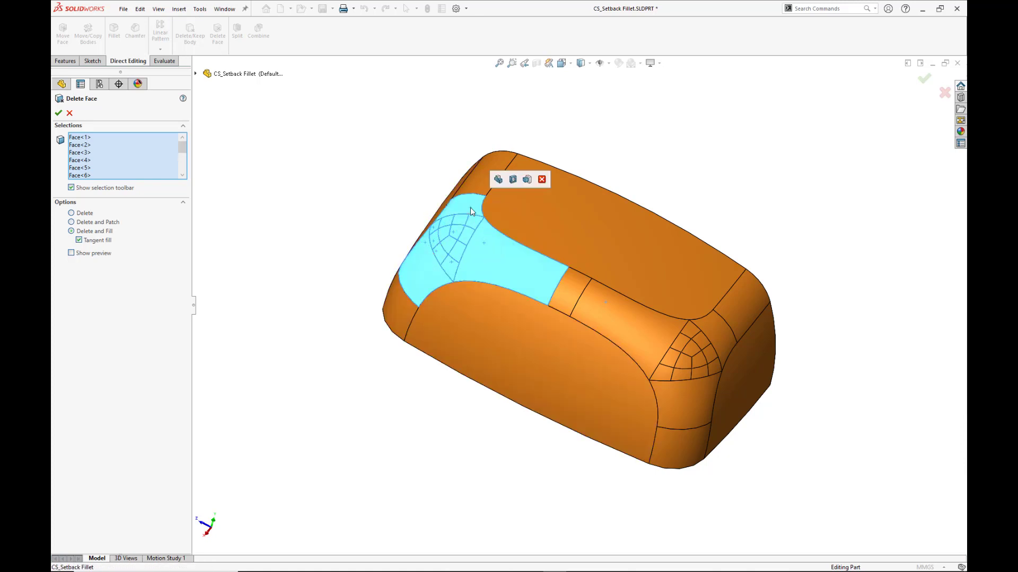
pyautogui.rightClick(422, 209)
pyautogui.click(401, 209)
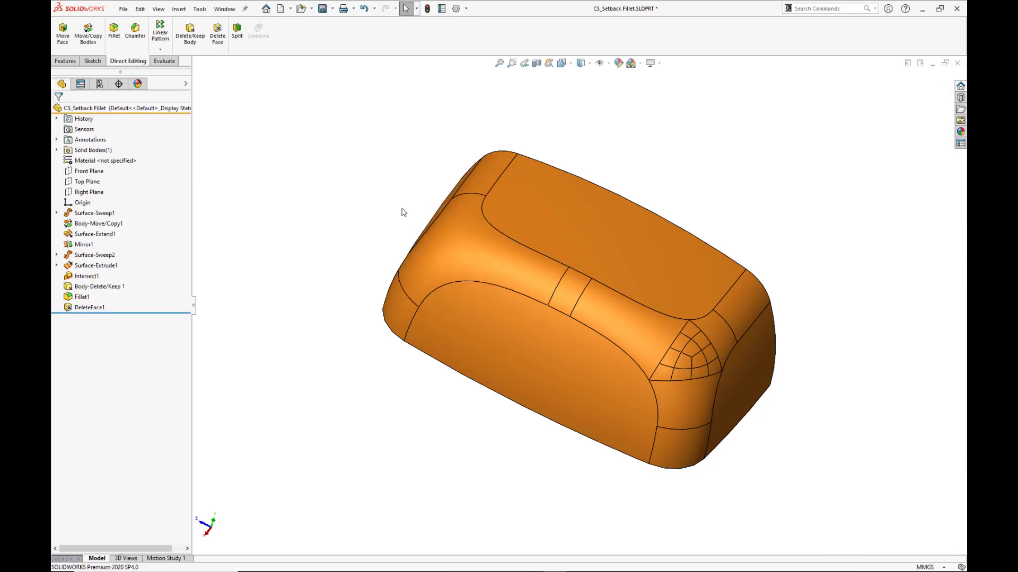
# Delete and fill the nearest top corner's setback patch faces and its three adjoining fillet faces, using tangent fill.
pyautogui.moveTo(412, 214); pyautogui.dragTo(382, 164, button='middle')
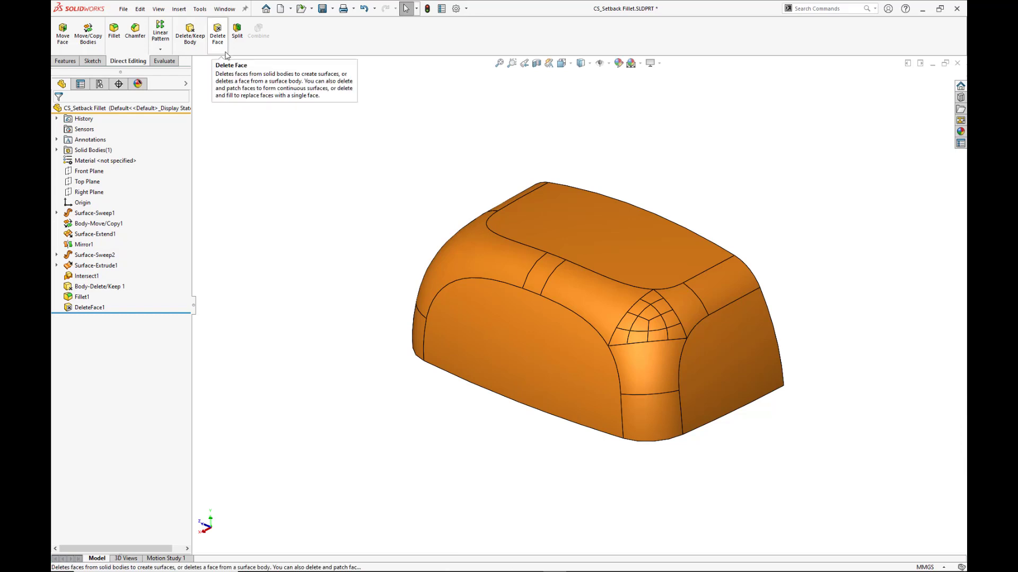
pyautogui.click(218, 32)
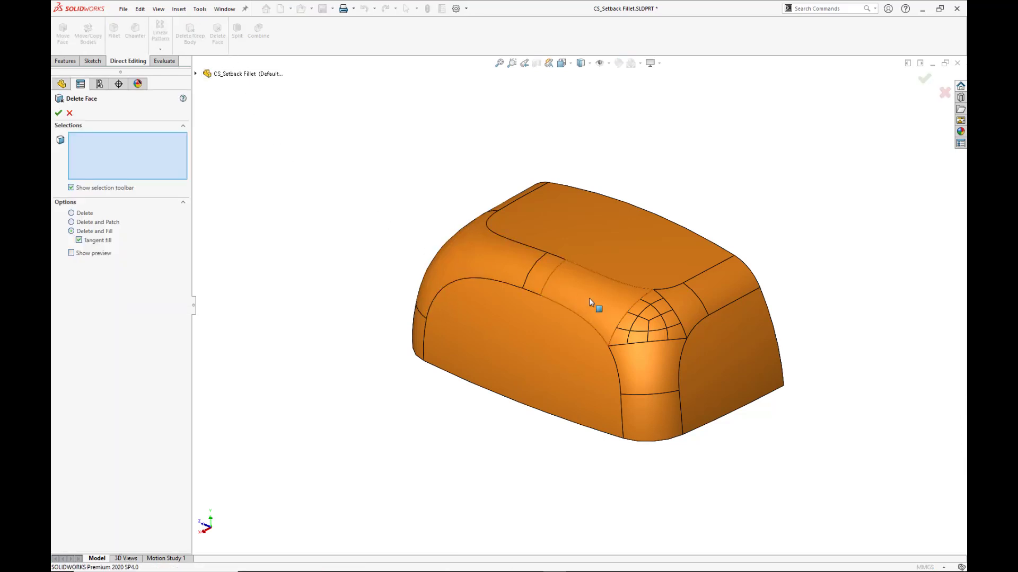
pyautogui.click(650, 315)
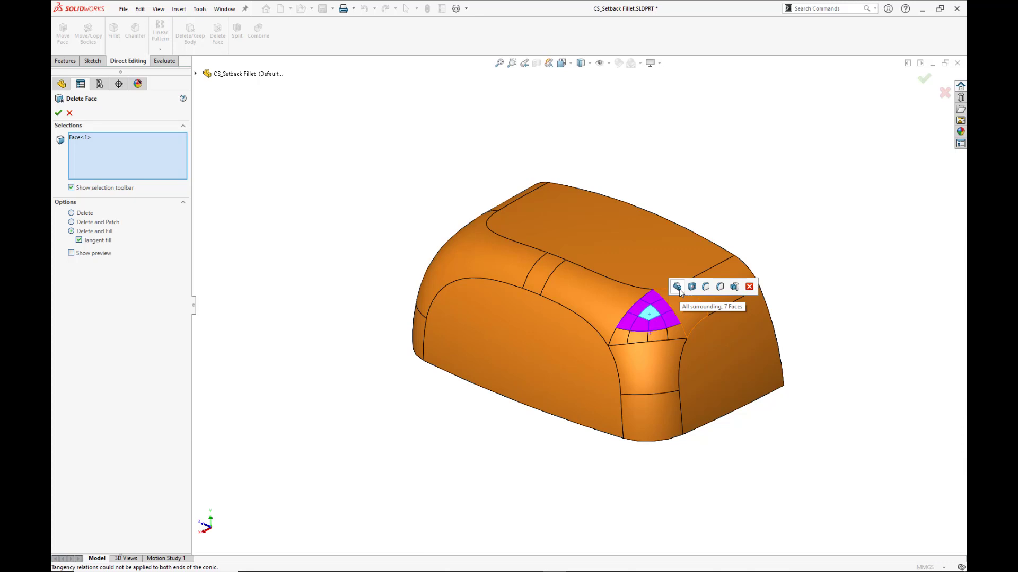
pyautogui.click(677, 288)
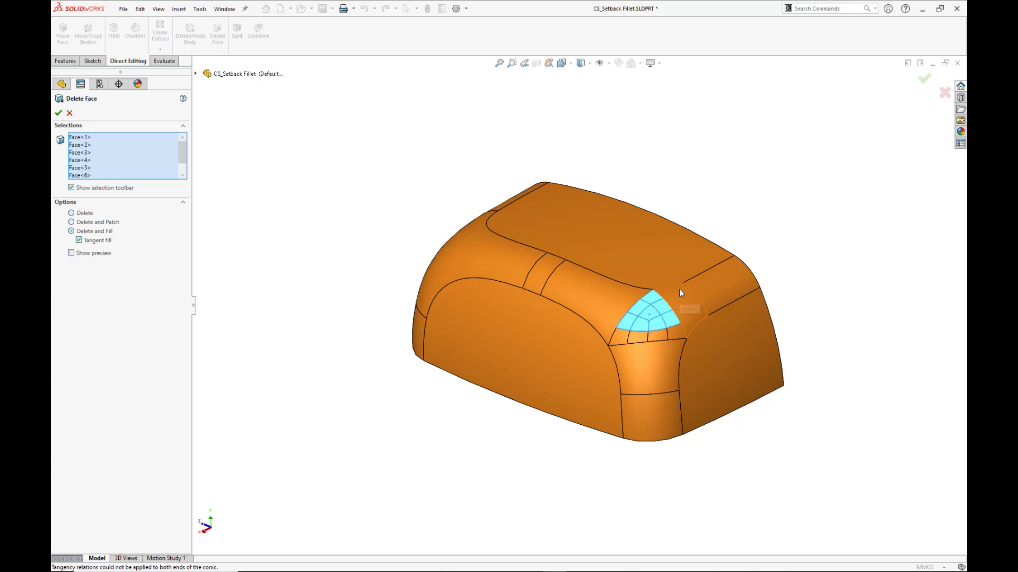
pyautogui.click(674, 333)
pyautogui.click(657, 335)
pyautogui.click(636, 337)
pyautogui.click(621, 339)
pyautogui.click(608, 323)
pyautogui.click(628, 354)
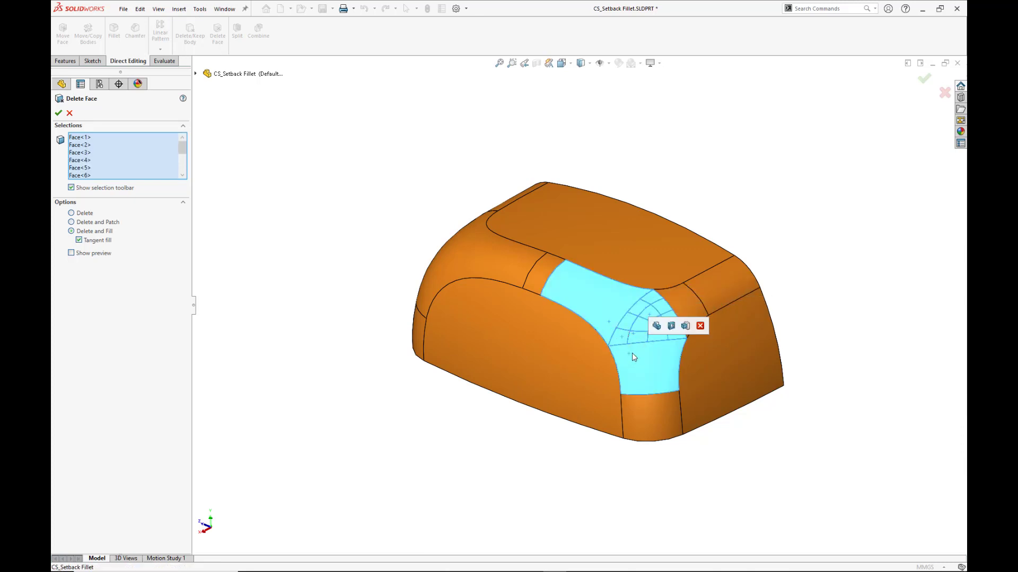
pyautogui.click(680, 302)
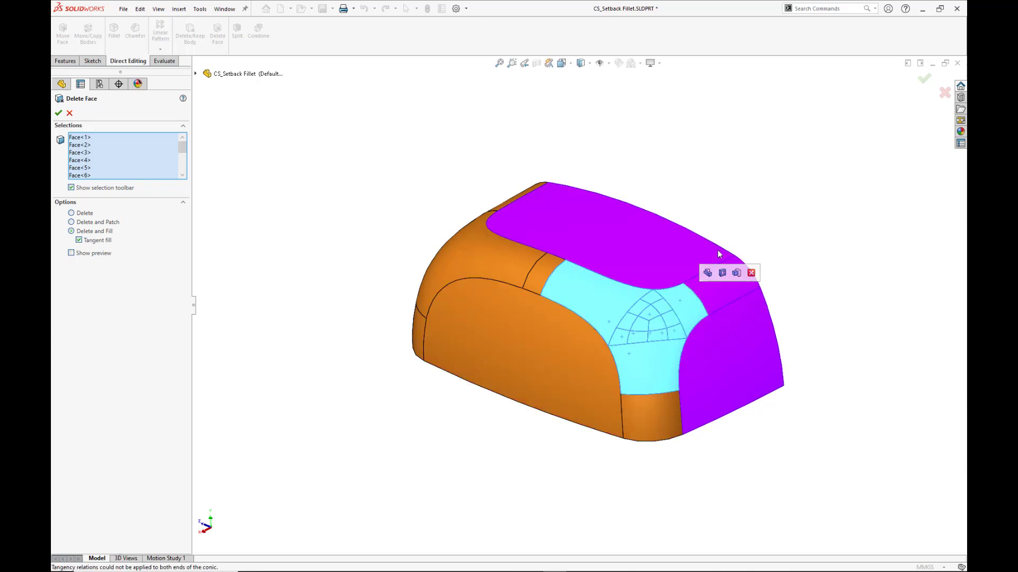
pyautogui.press('d')
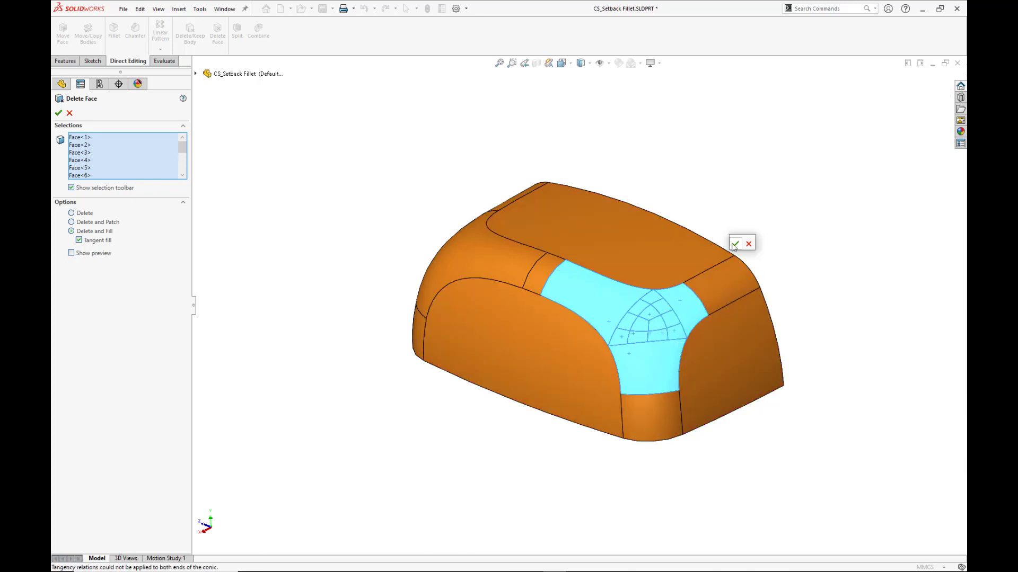
pyautogui.click(735, 244)
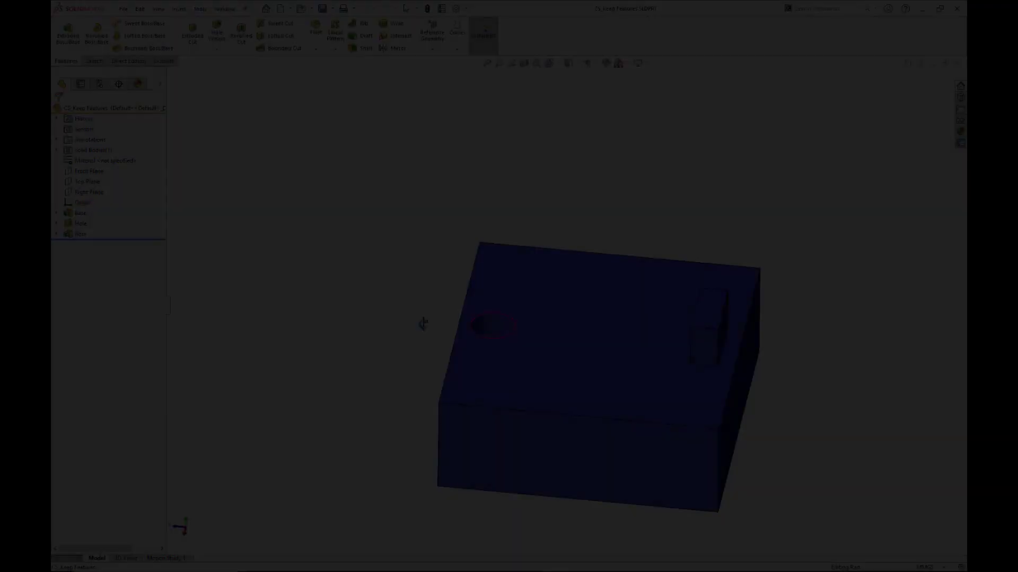
# In the CS_Keep Features part, start a constant size fillet with an 11 mm radius and a circular profile.
pyautogui.moveTo(577, 323); pyautogui.dragTo(485, 347, button='middle')
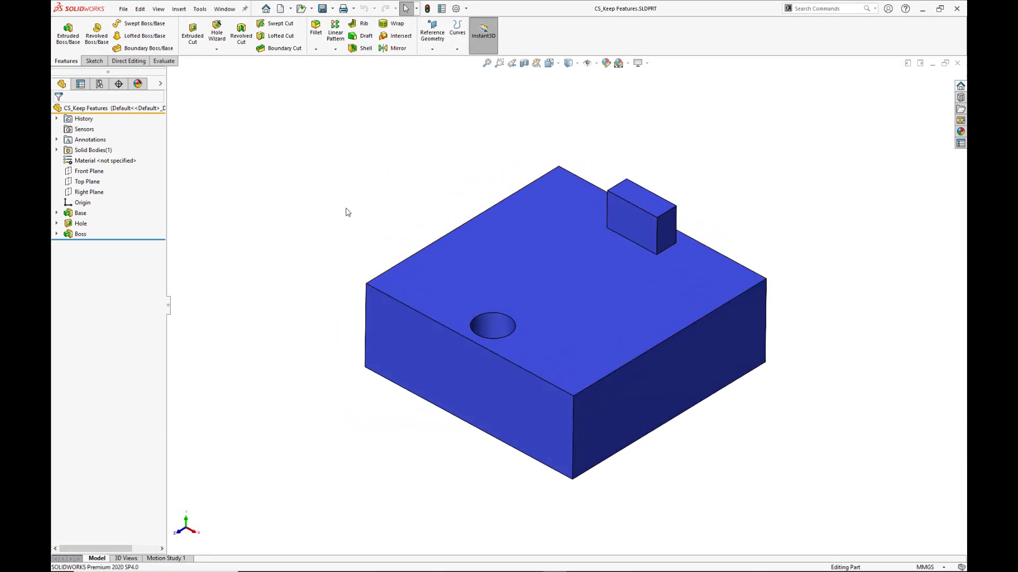
pyautogui.moveTo(322, 162); pyautogui.dragTo(364, 164, button='right')
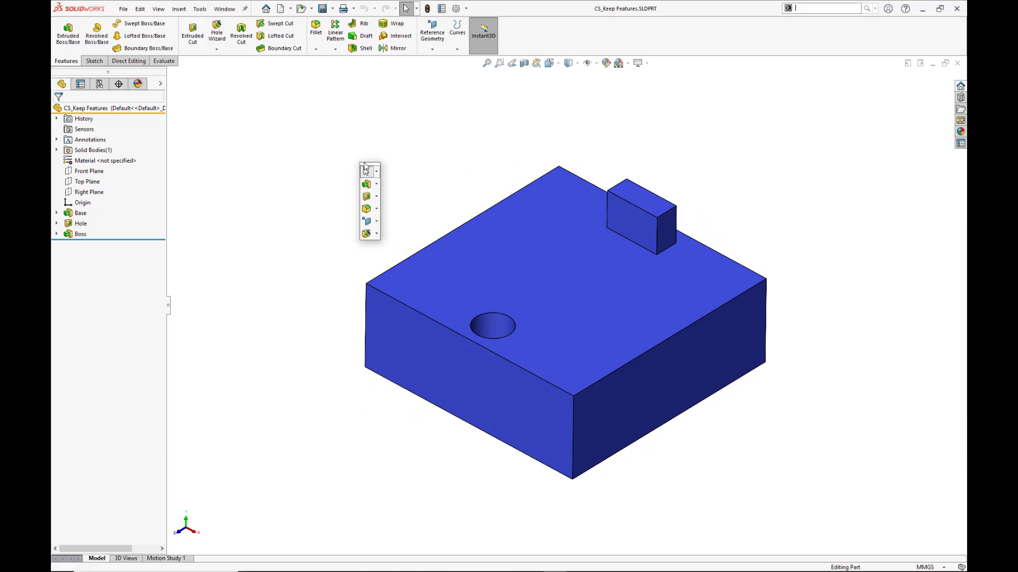
pyautogui.click(366, 211)
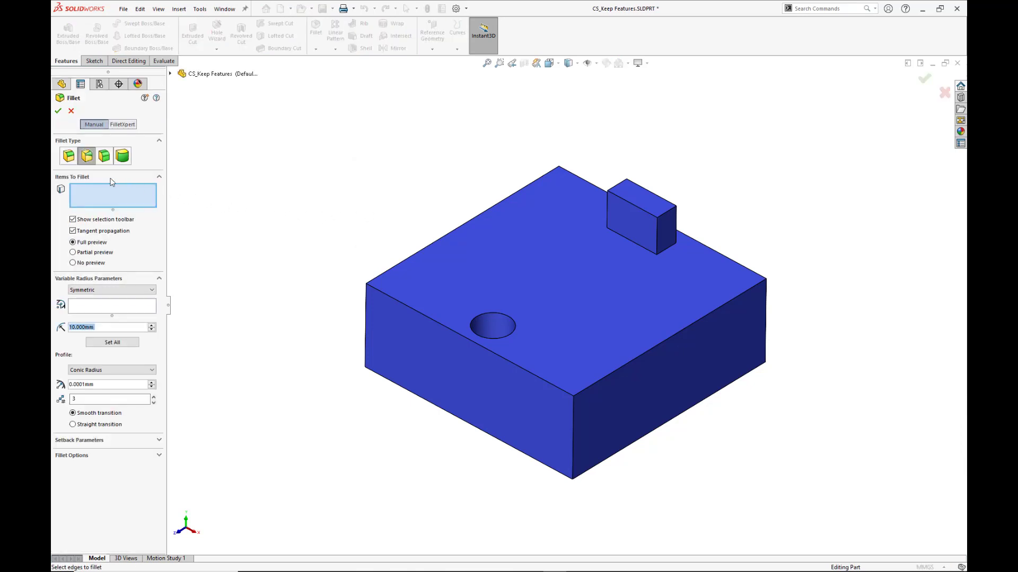
pyautogui.click(71, 159)
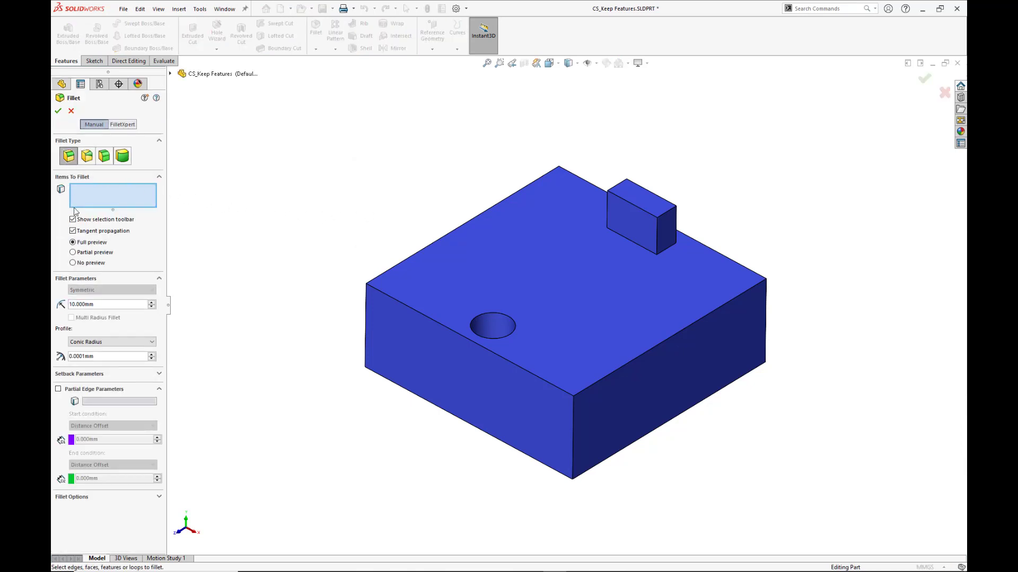
pyautogui.moveTo(170, 308); pyautogui.dragTo(196, 311)
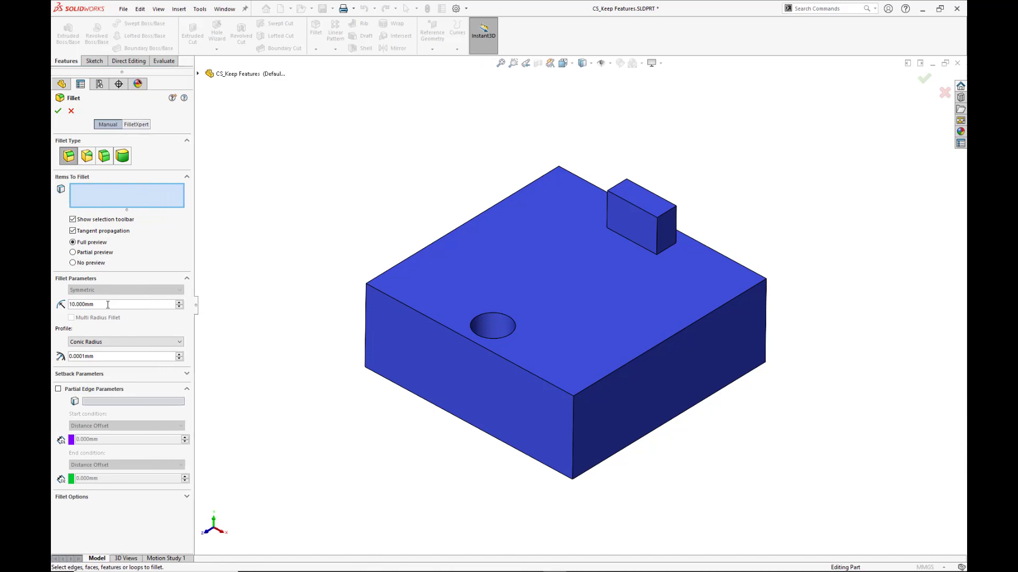
pyautogui.moveTo(108, 305); pyautogui.dragTo(62, 307)
pyautogui.write('11.0')
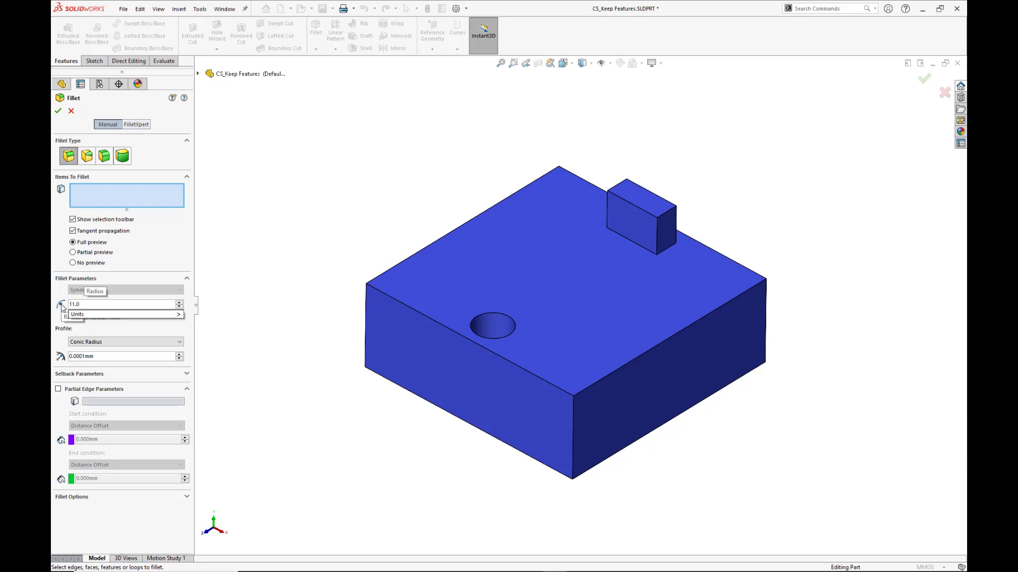
pyautogui.press('Return')
pyautogui.click(84, 342)
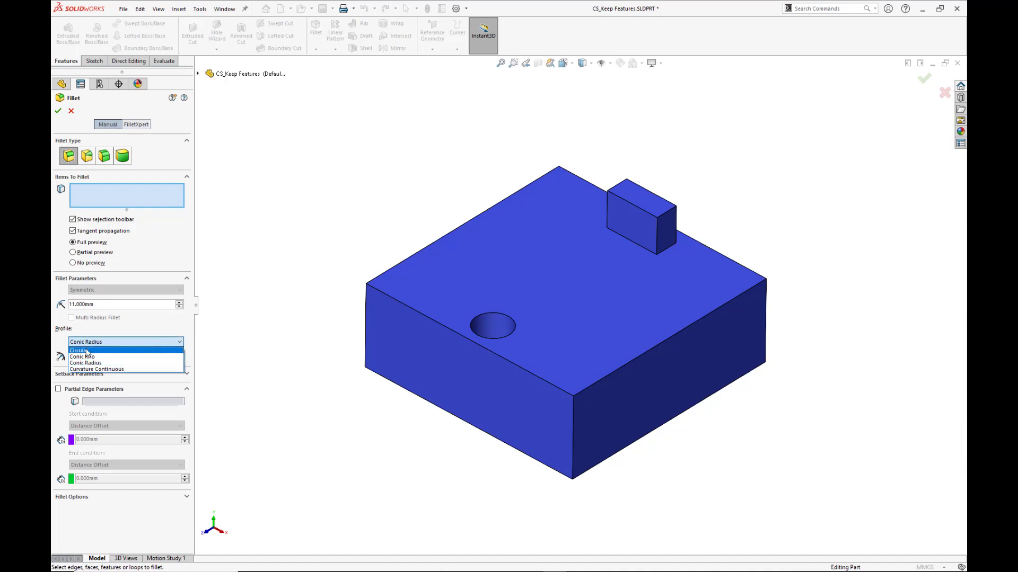
pyautogui.click(88, 351)
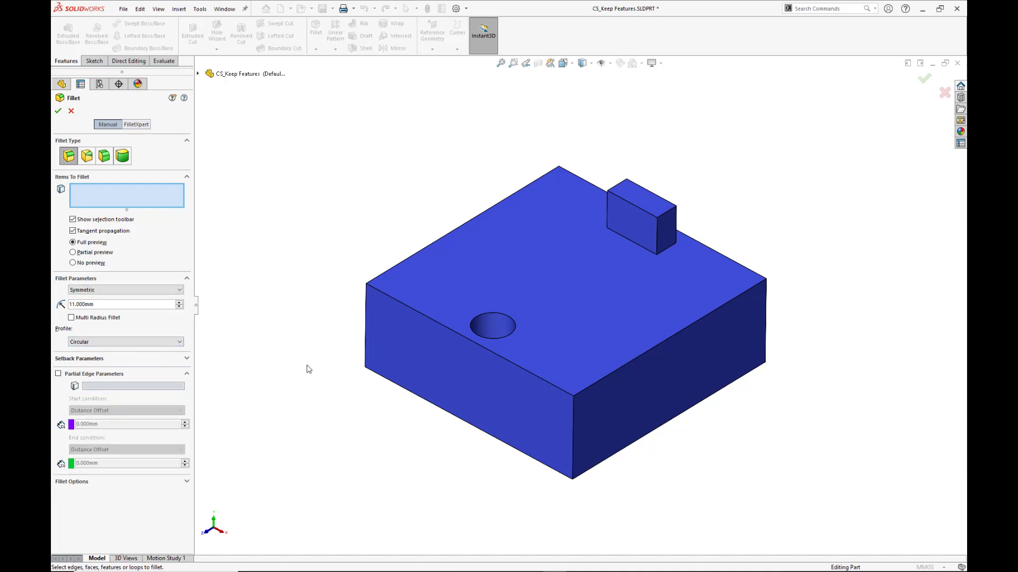
# Fillet the block's top edge beside the hole with Keep features compared on and off, and accept it with the option off.
pyautogui.click(411, 309)
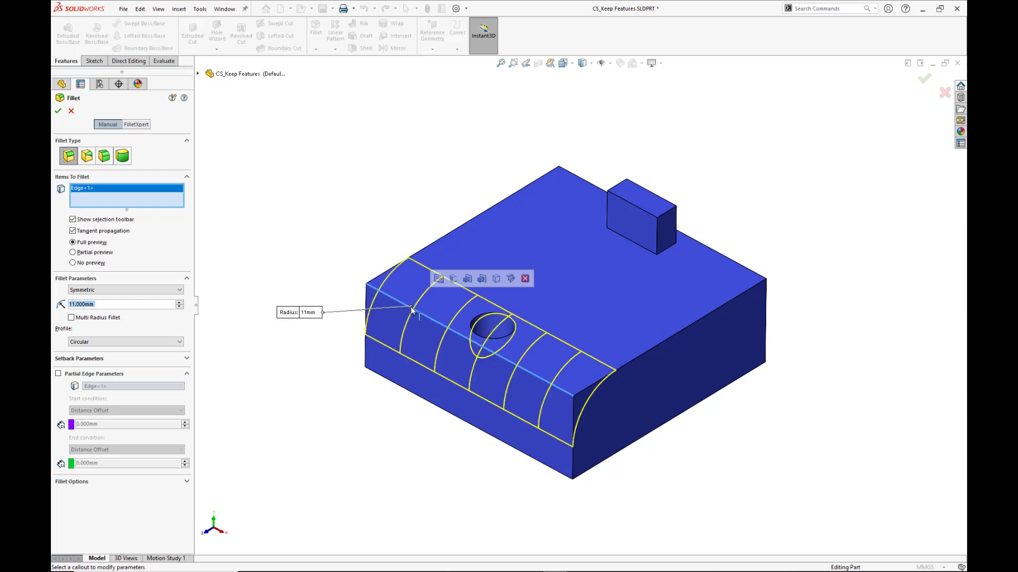
pyautogui.moveTo(329, 352)
pyautogui.mouseDown(button='middle')
pyautogui.moveTo(325, 332)
pyautogui.moveTo(311, 333)
pyautogui.moveTo(323, 341)
pyautogui.mouseUp(button='middle')
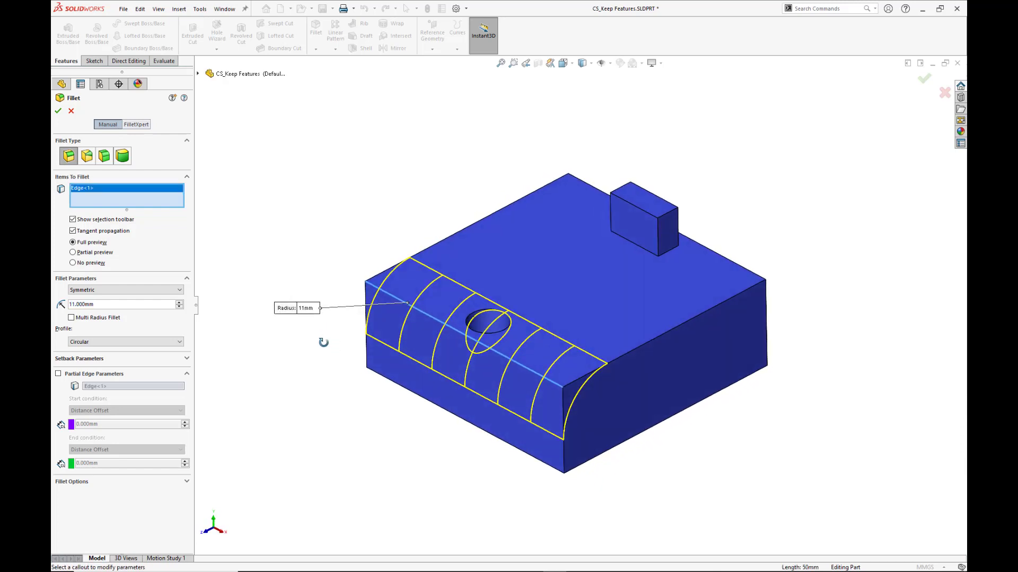
pyautogui.click(187, 482)
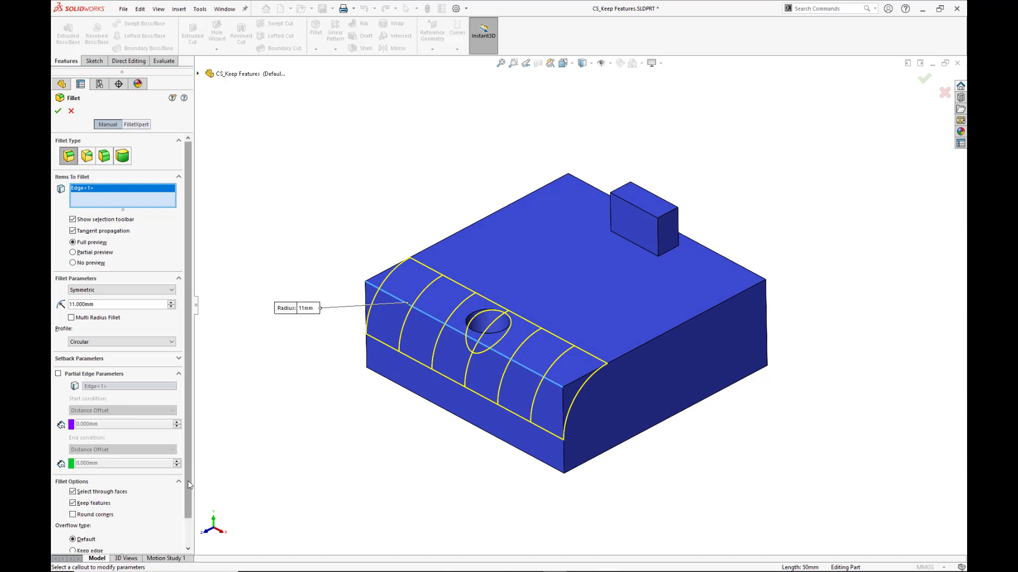
pyautogui.scroll(-2, 182, 525)
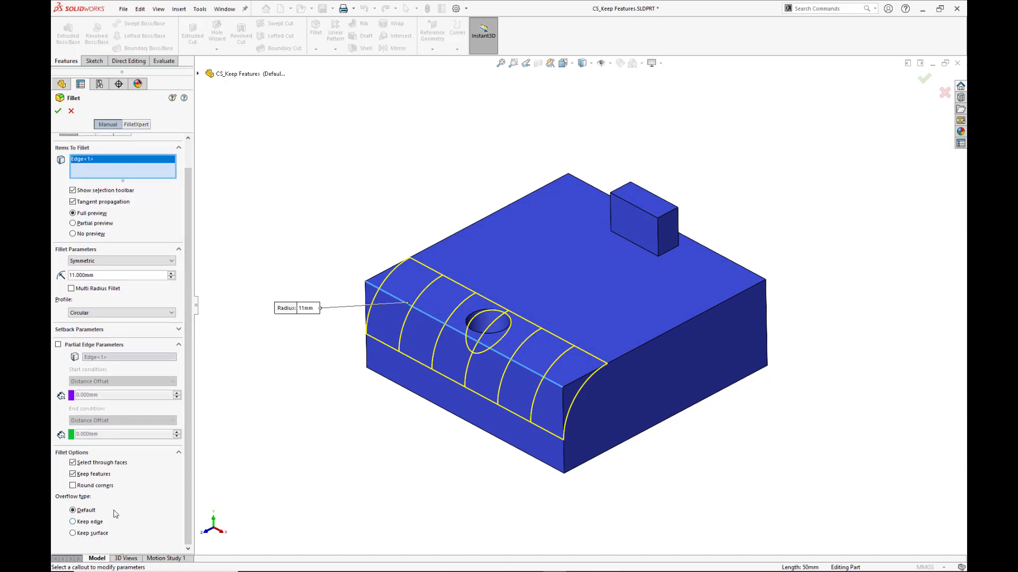
pyautogui.click(74, 476)
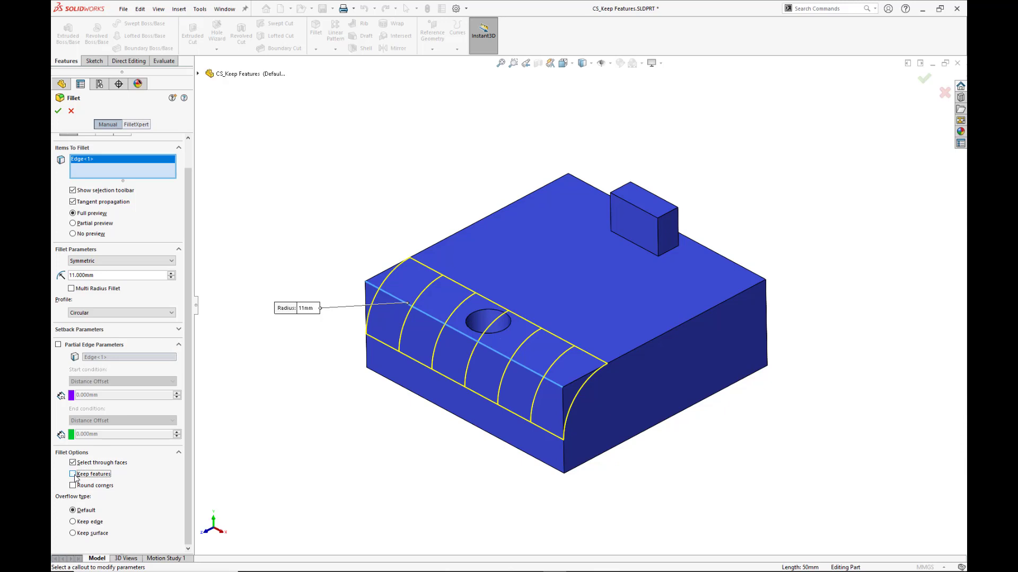
pyautogui.click(74, 475)
pyautogui.click(74, 475)
pyautogui.rightClick(238, 408)
pyautogui.click(246, 414)
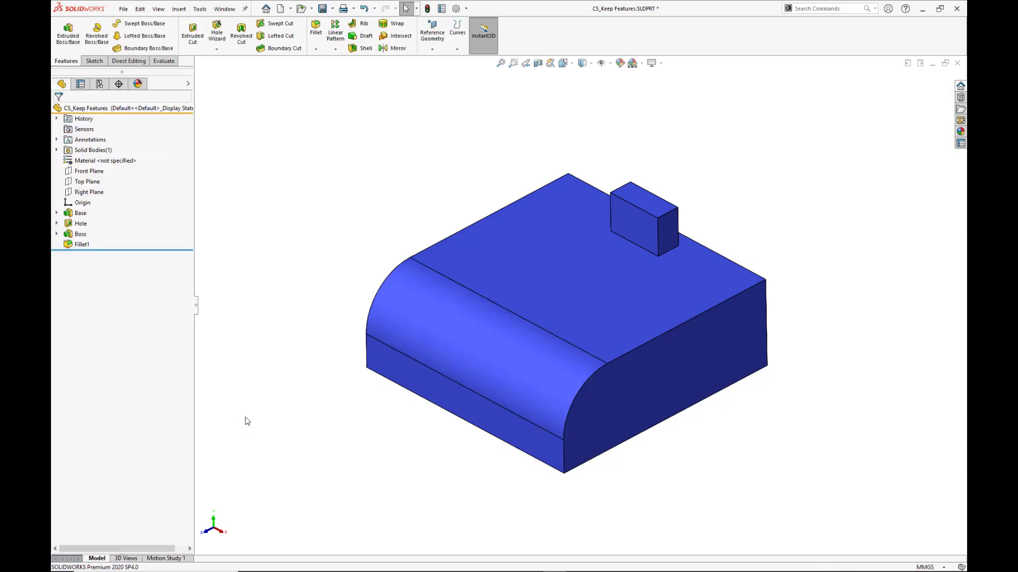
# Start another constant size fillet with a symmetric 5 mm radius for the base of the raised boss.
pyautogui.moveTo(325, 408)
pyautogui.mouseDown(button='middle')
pyautogui.moveTo(422, 408)
pyautogui.moveTo(314, 415)
pyautogui.moveTo(320, 390)
pyautogui.moveTo(330, 409)
pyautogui.mouseUp(button='middle')
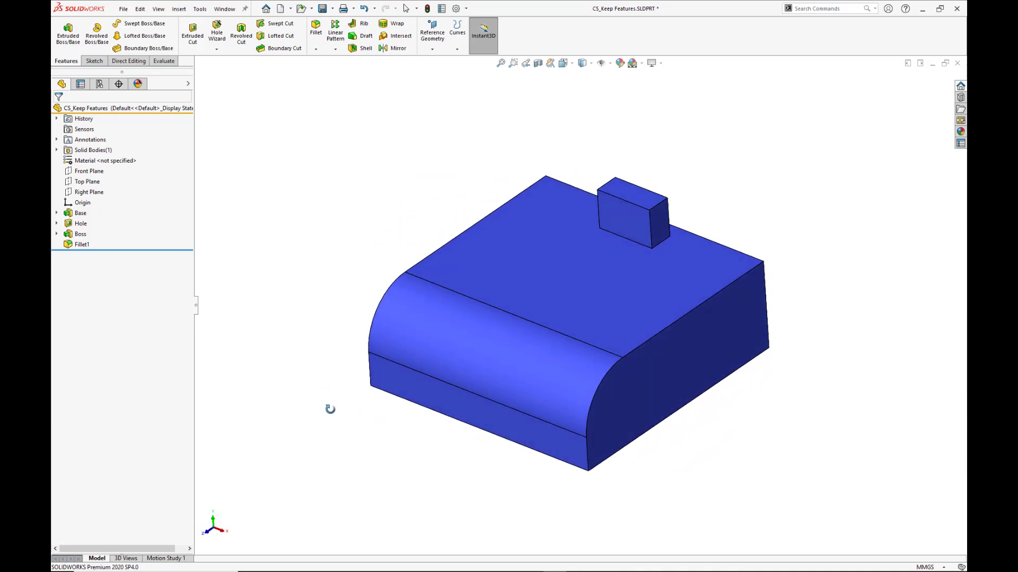
pyautogui.click(513, 63)
pyautogui.moveTo(481, 127); pyautogui.dragTo(790, 314)
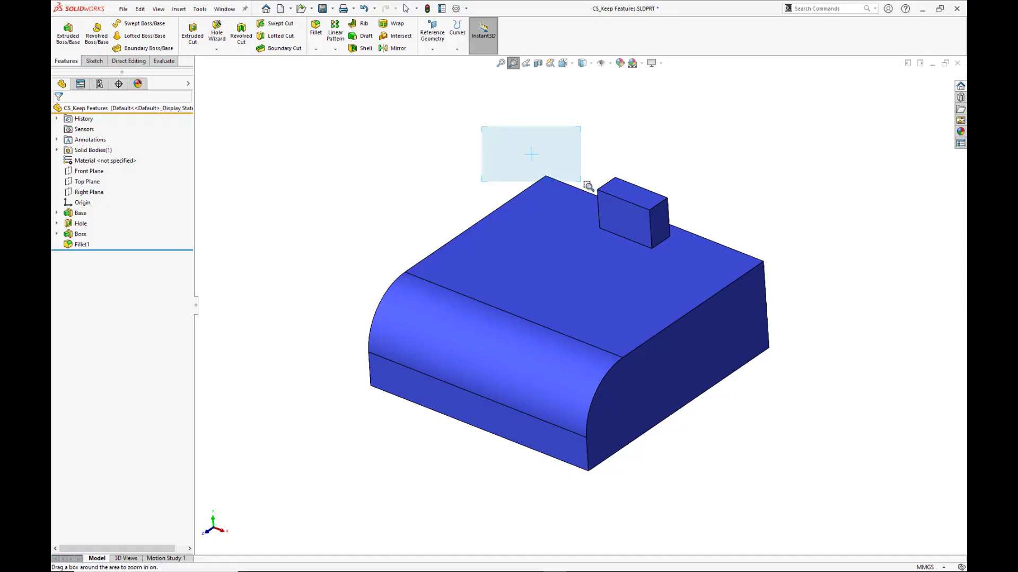
pyautogui.moveTo(770, 267); pyautogui.dragTo(765, 313, button='right')
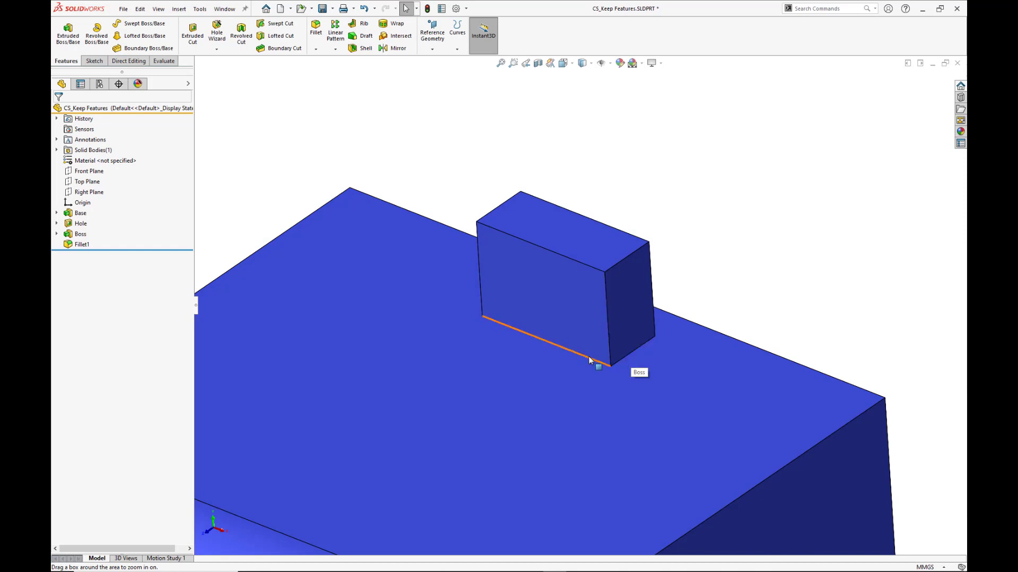
pyautogui.press('s')
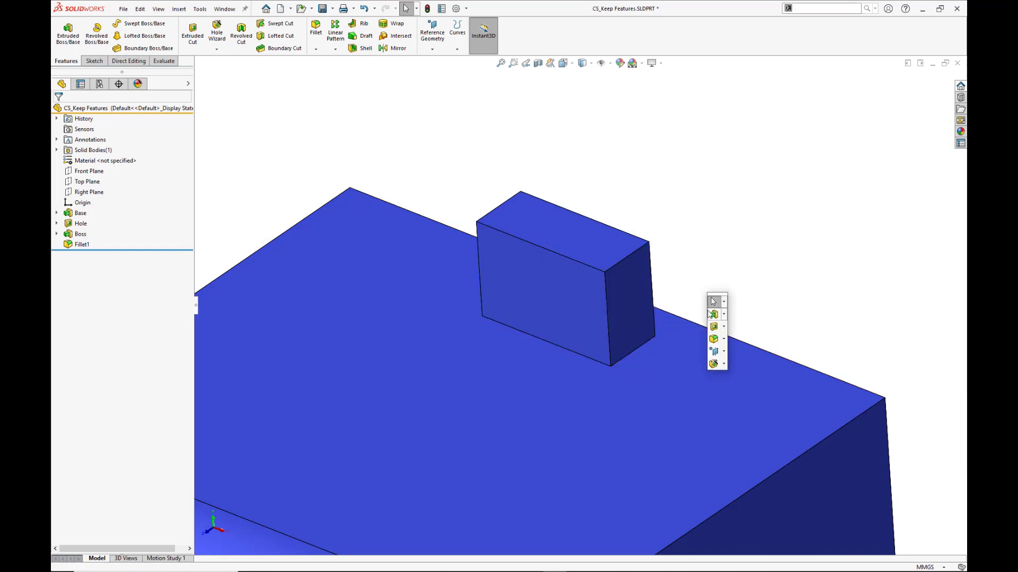
pyautogui.click(714, 339)
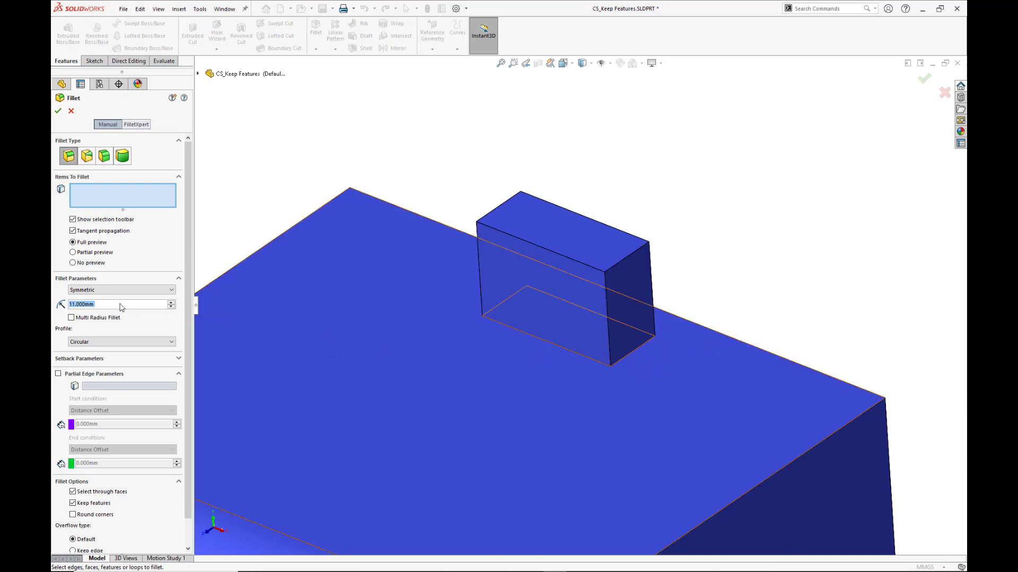
pyautogui.click(116, 304)
pyautogui.doubleClick(86, 306)
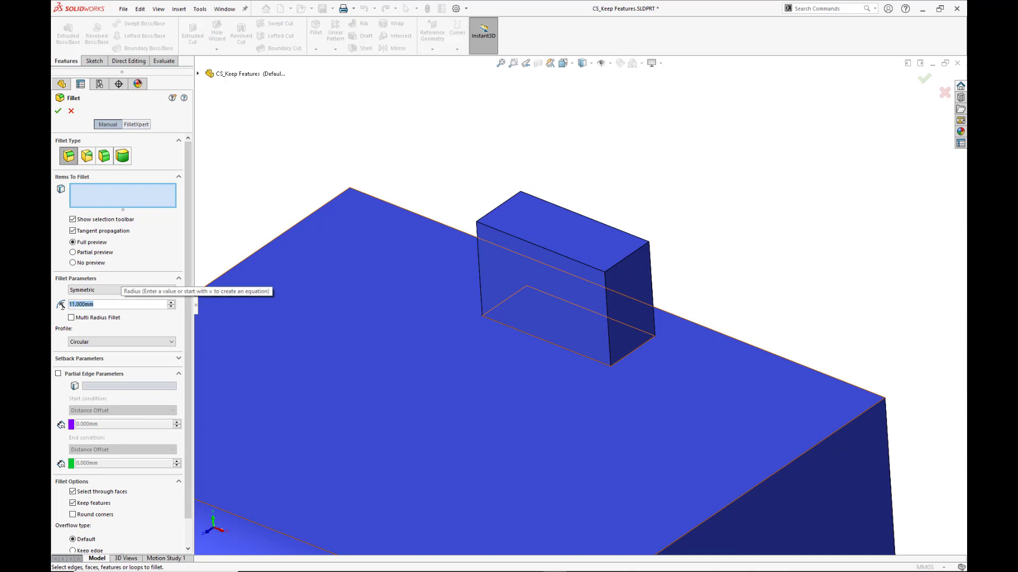
pyautogui.write('8')
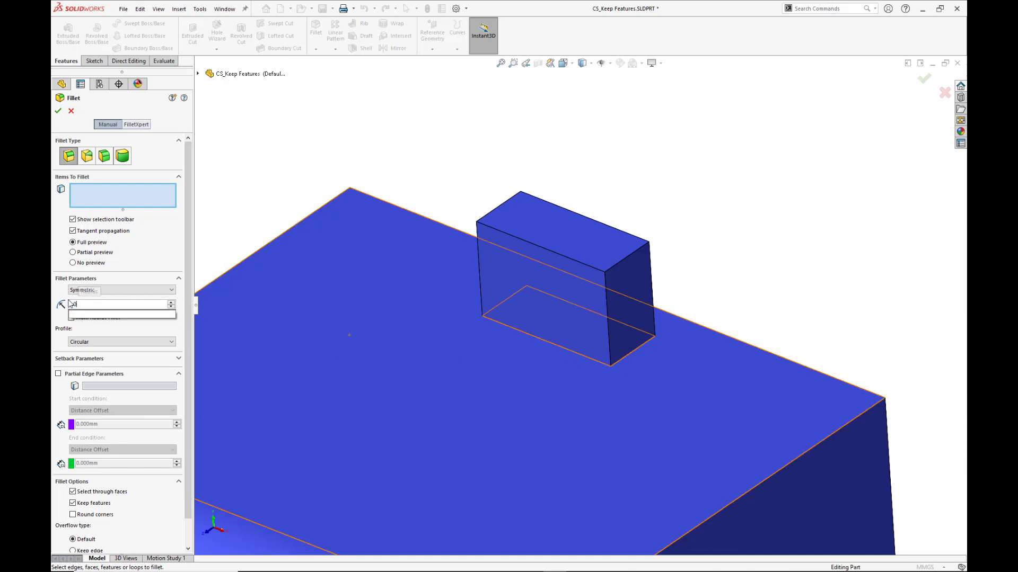
pyautogui.press('Tab')
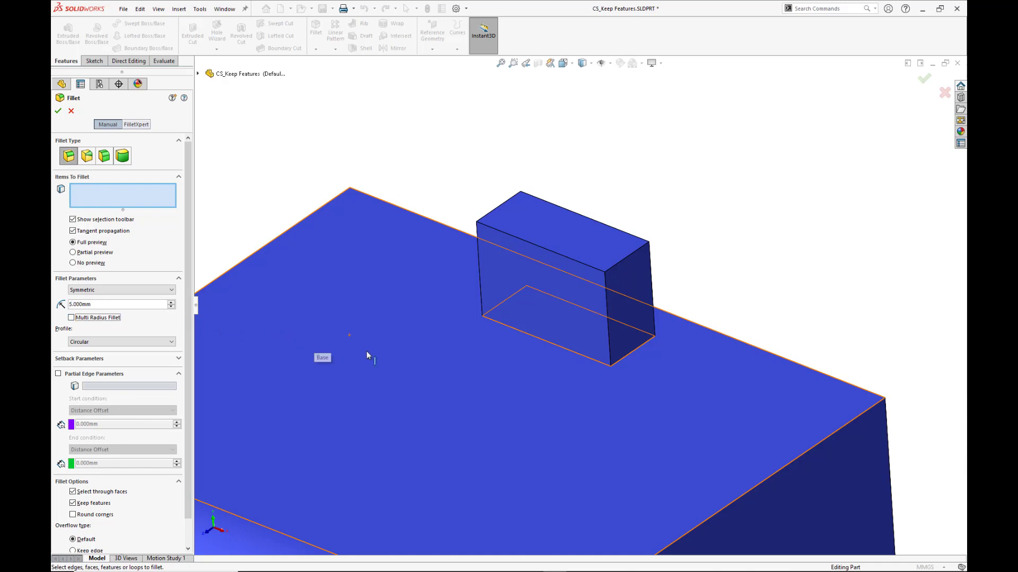
# Fillet the boss's front and two side base edges with Keep features on and Round corners off, and accept it.
pyautogui.click(616, 363)
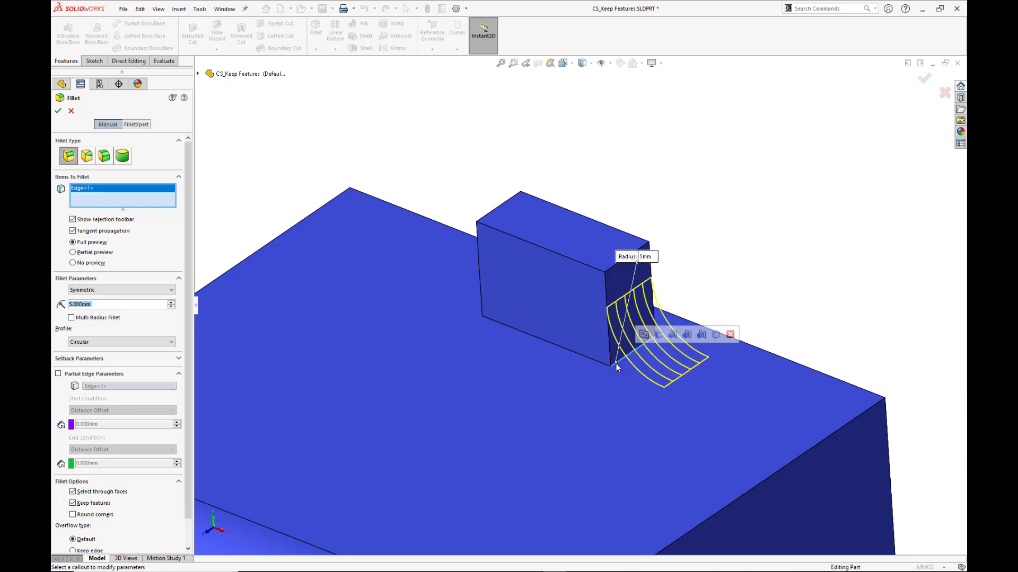
pyautogui.click(588, 359)
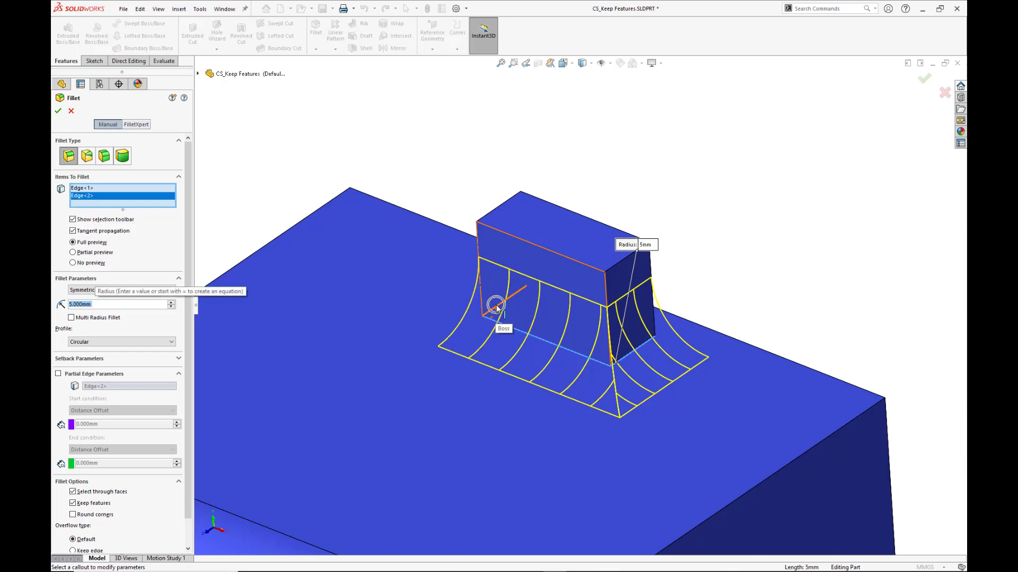
pyautogui.click(497, 309)
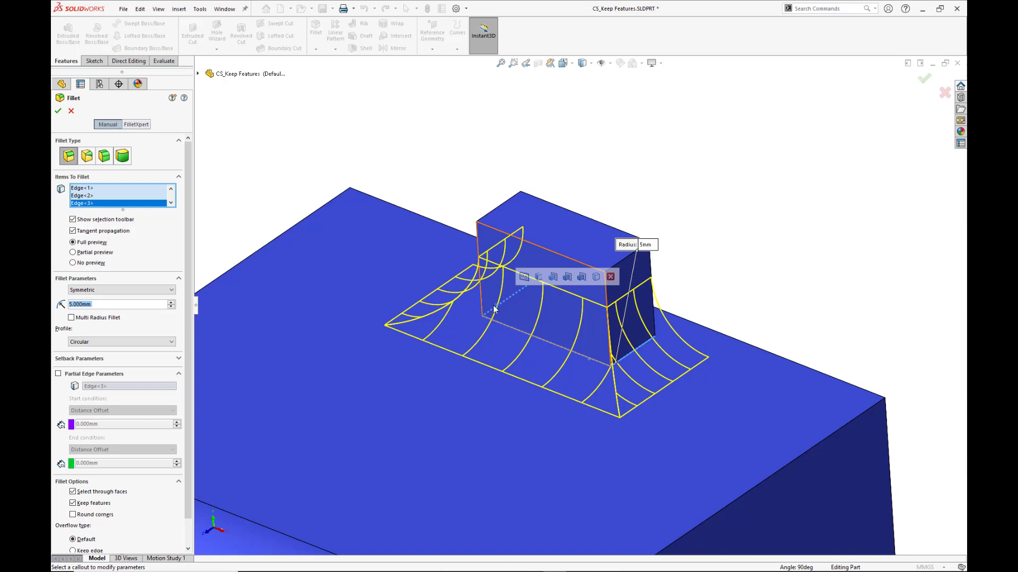
pyautogui.moveTo(189, 405); pyautogui.dragTo(189, 449)
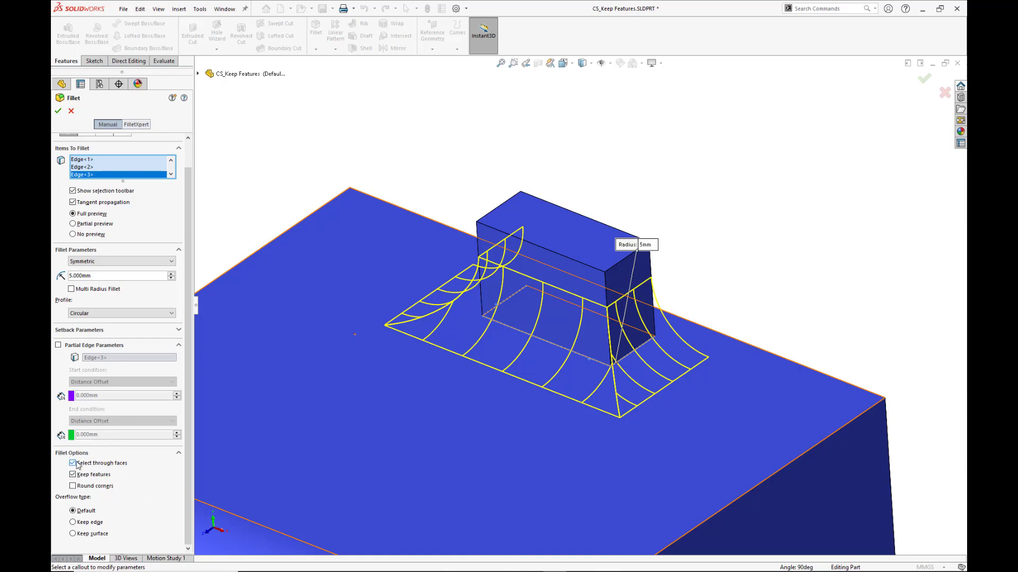
pyautogui.moveTo(313, 408)
pyautogui.mouseDown(button='middle')
pyautogui.moveTo(395, 422)
pyautogui.moveTo(302, 402)
pyautogui.mouseUp(button='middle')
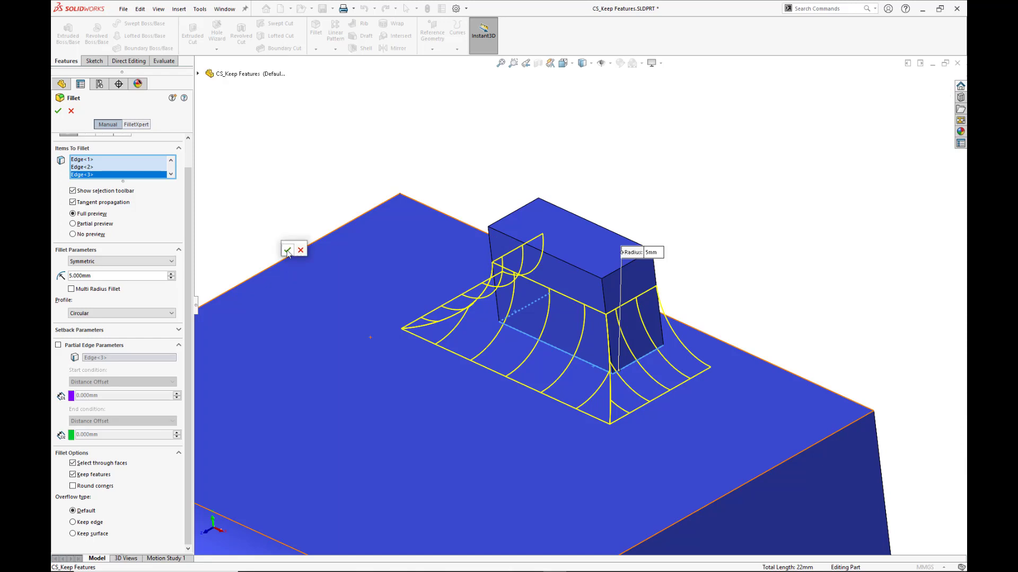
pyautogui.rightClick(287, 253)
pyautogui.click(291, 235)
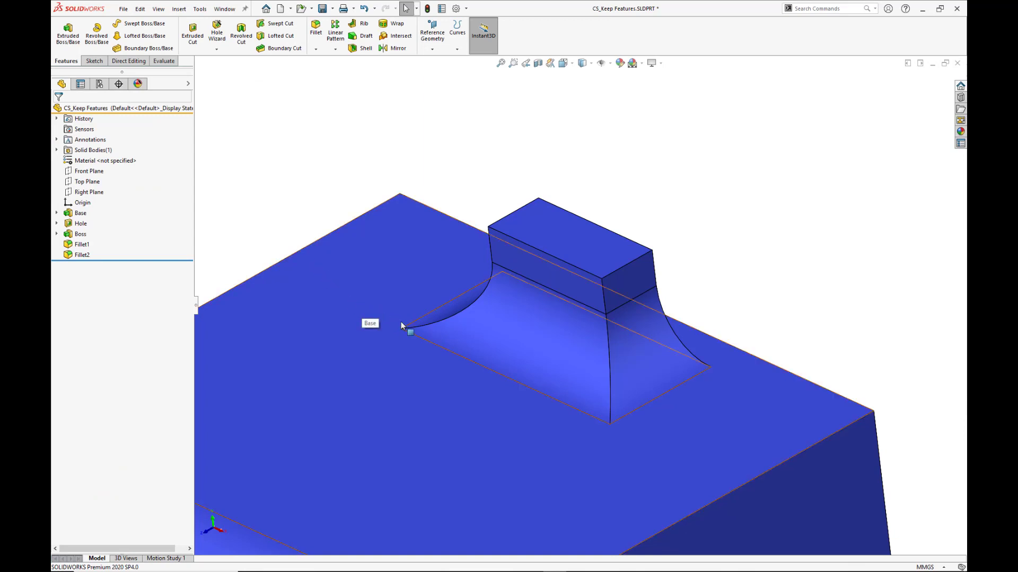
# Edit the boss's base fillet, compare Round corners on and off, and accept it with the option on.
pyautogui.click(416, 333)
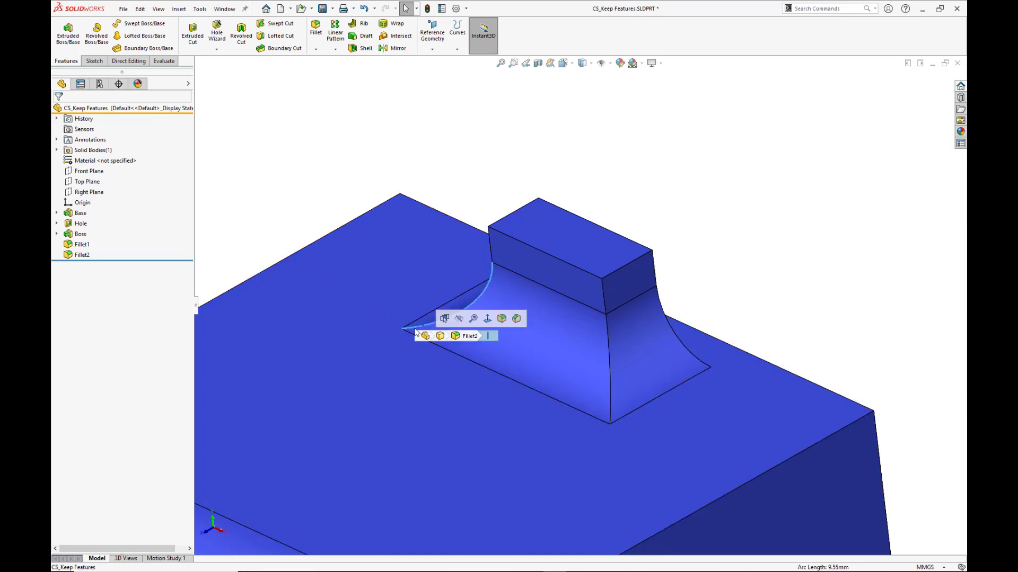
pyautogui.keyDown('ctrl'); pyautogui.click(611, 389); pyautogui.keyUp('ctrl')
pyautogui.moveTo(447, 425); pyautogui.dragTo(465, 415, button='middle')
pyautogui.click(455, 342)
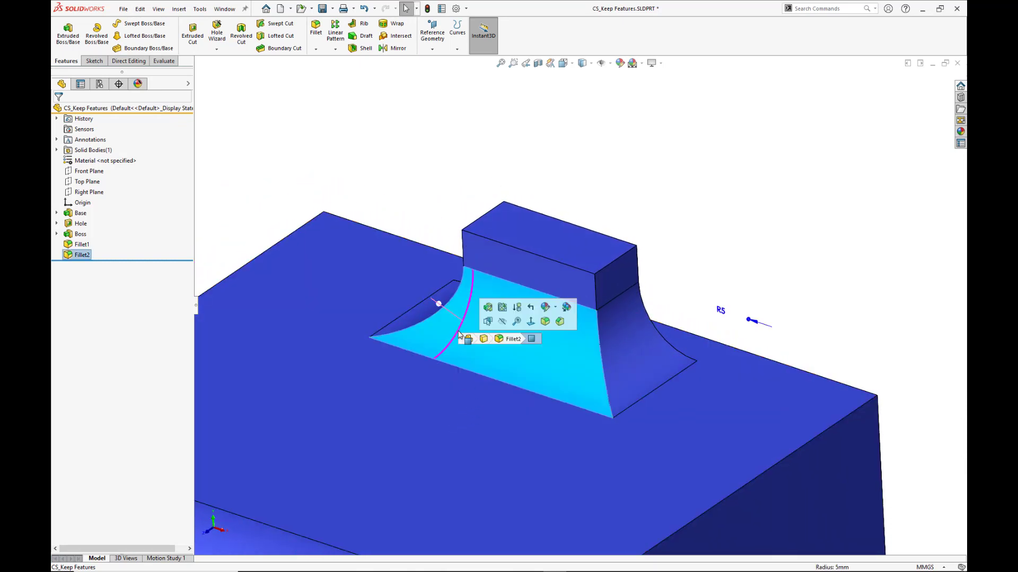
pyautogui.click(488, 308)
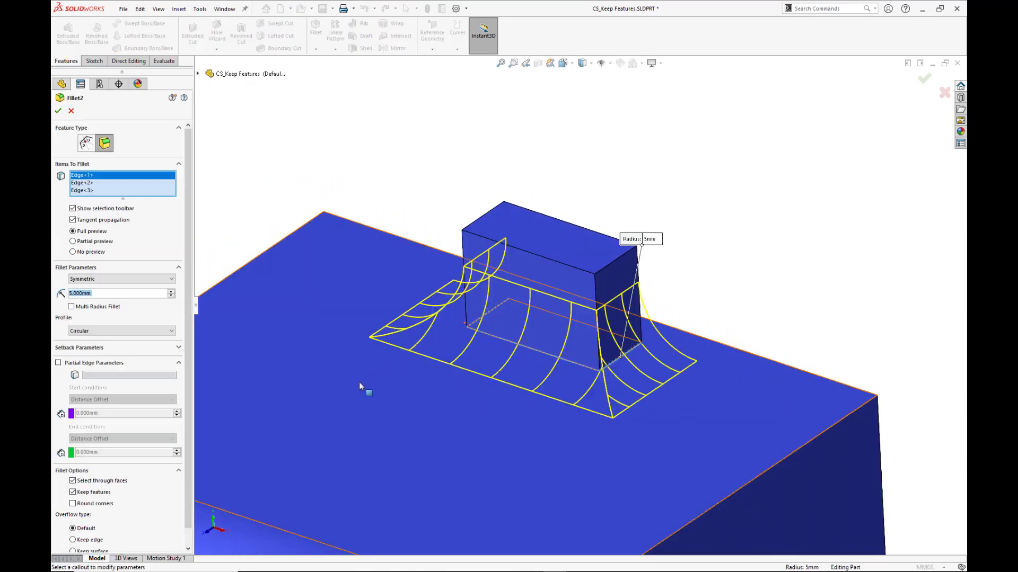
pyautogui.scroll(-1, 121, 533)
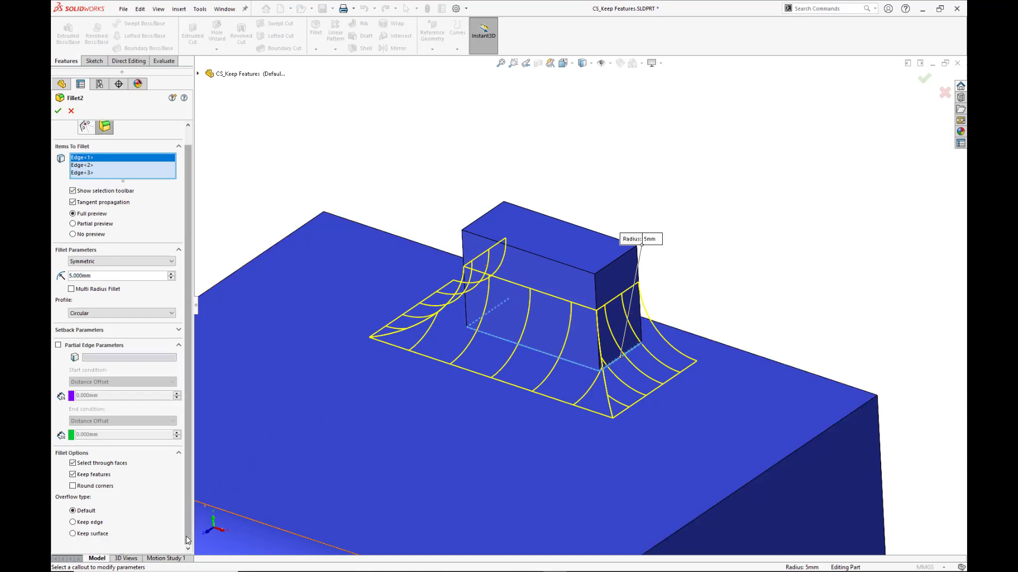
pyautogui.click(73, 486)
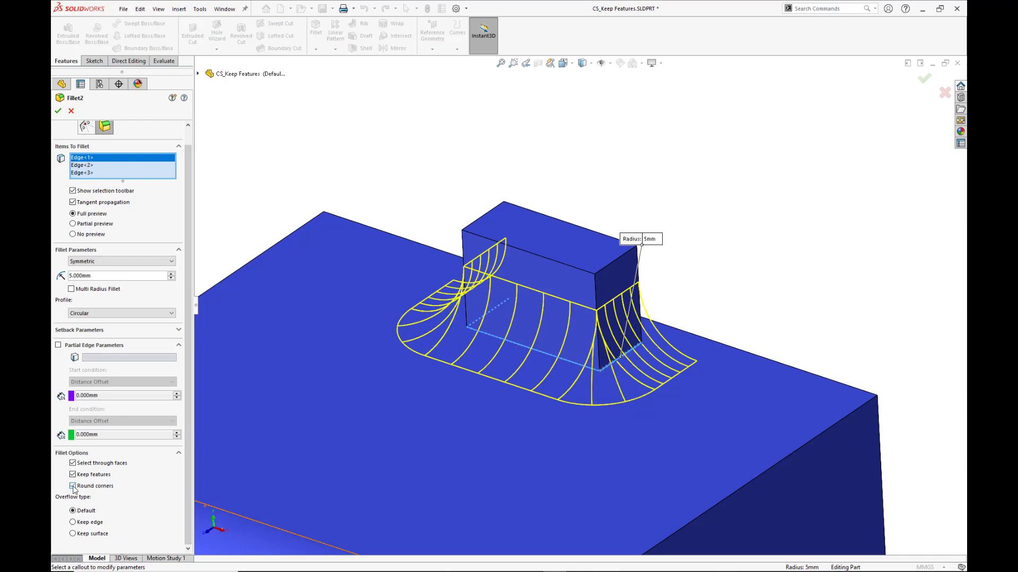
pyautogui.click(73, 487)
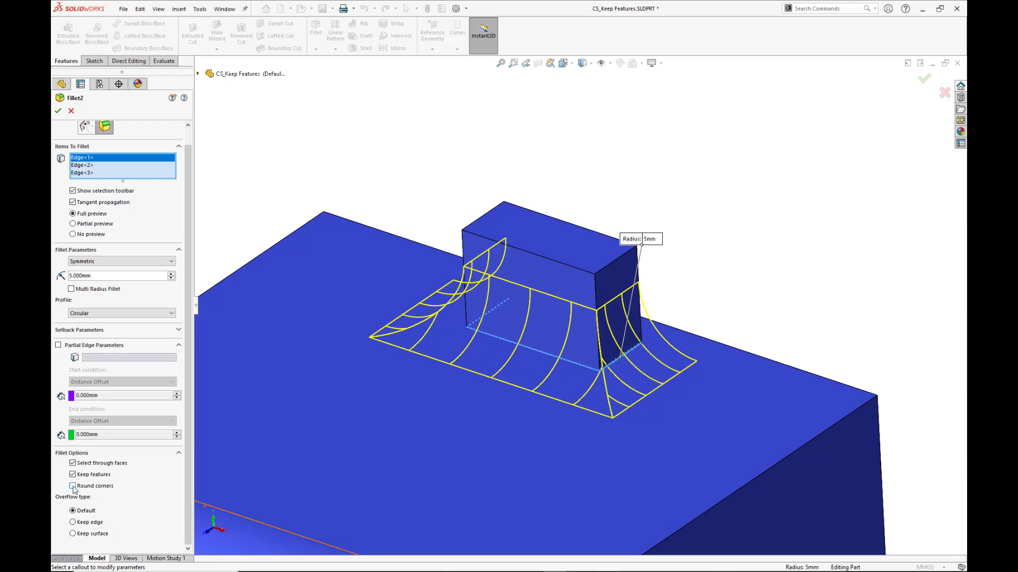
pyautogui.click(73, 487)
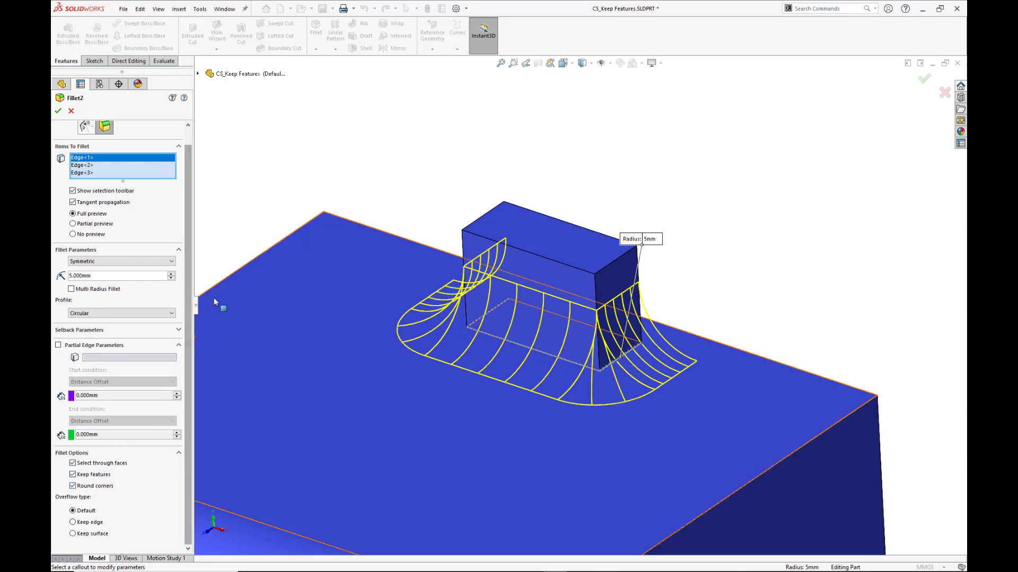
pyautogui.rightClick(220, 275)
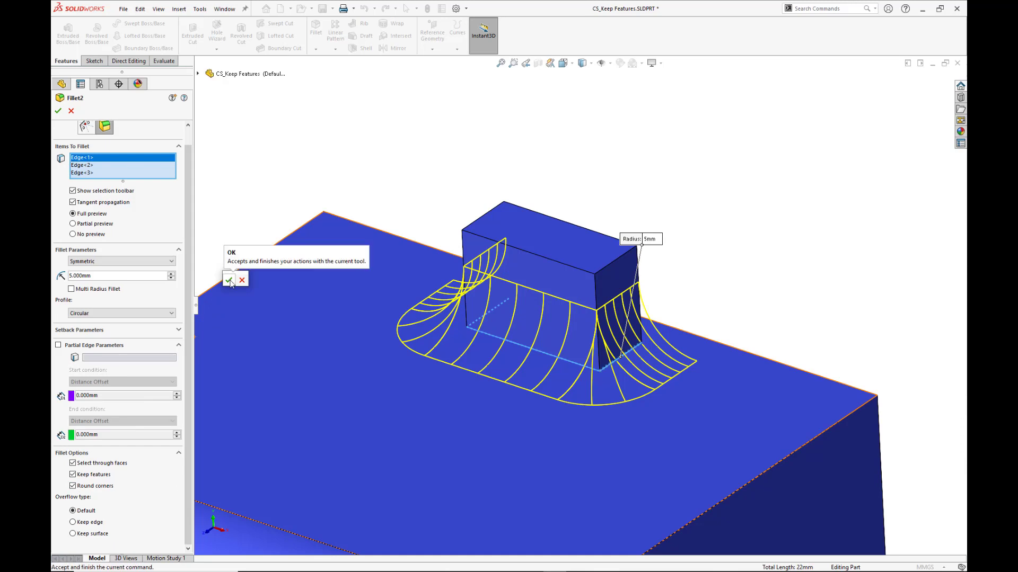
pyautogui.click(229, 281)
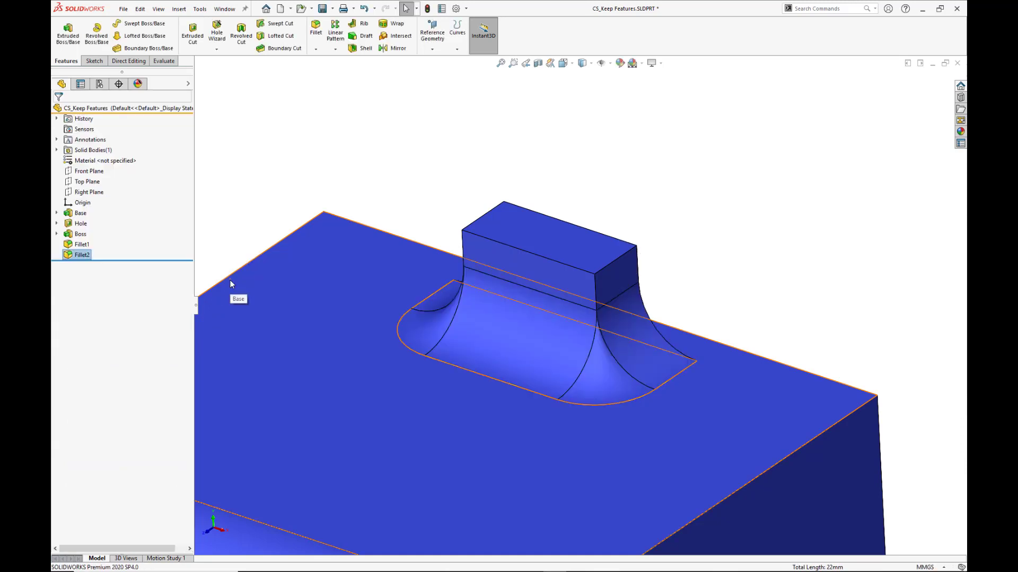
pyautogui.scroll(1, 230, 281)
pyautogui.click(230, 282)
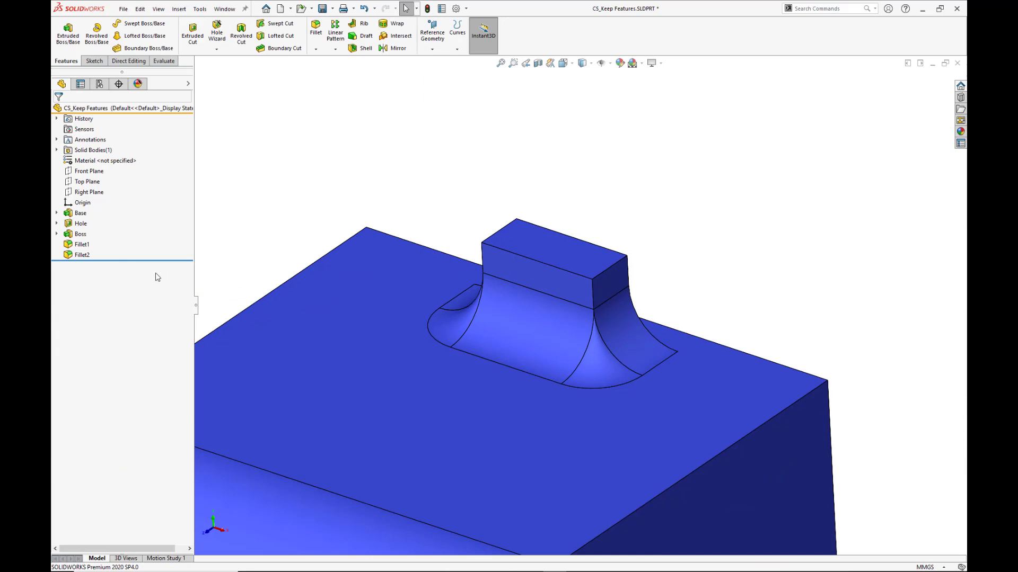
pyautogui.click(83, 255)
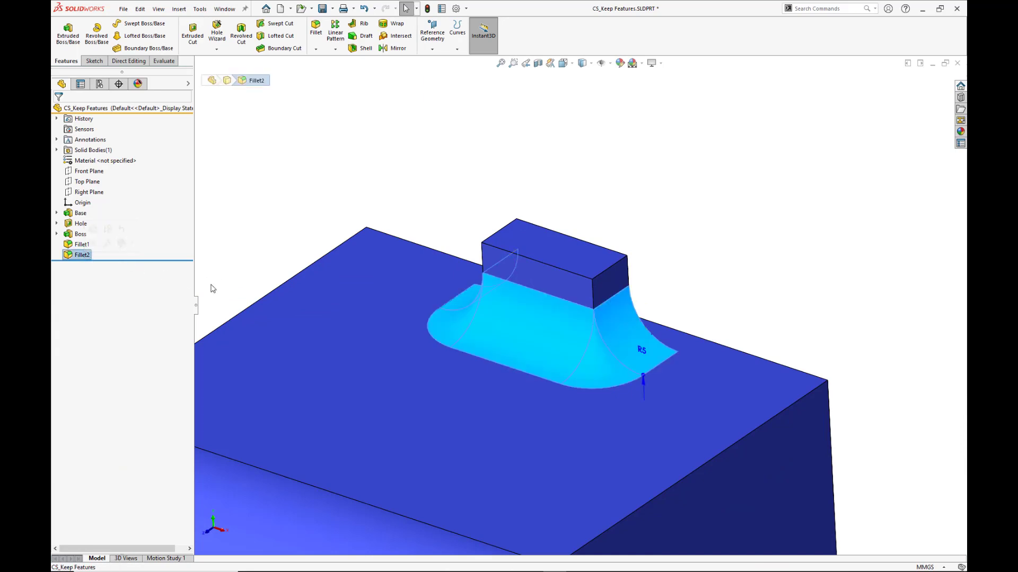
pyautogui.moveTo(261, 286)
pyautogui.mouseDown(button='middle')
pyautogui.moveTo(351, 326)
pyautogui.moveTo(297, 297)
pyautogui.moveTo(252, 292)
pyautogui.mouseUp(button='middle')
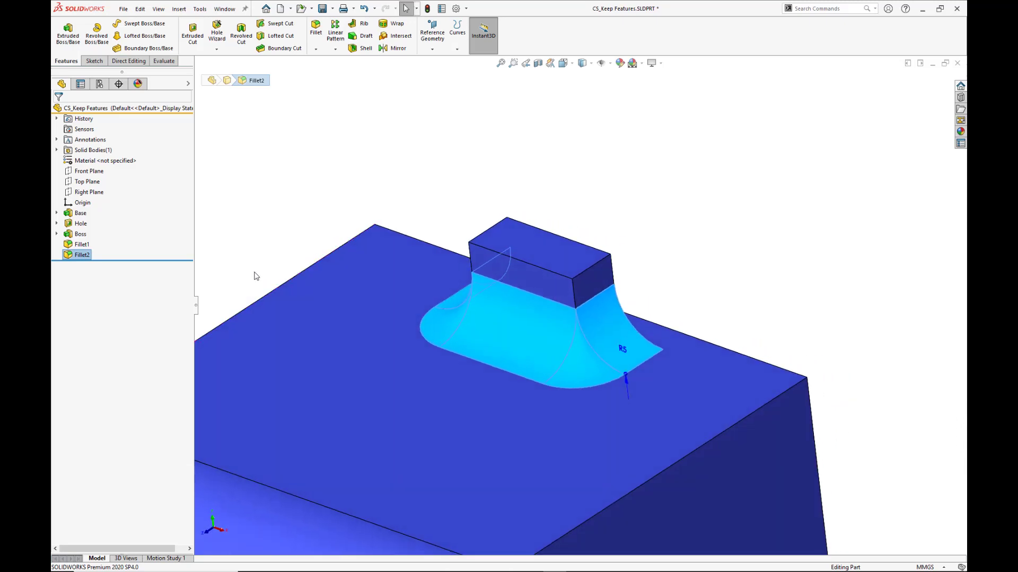
pyautogui.click(255, 273)
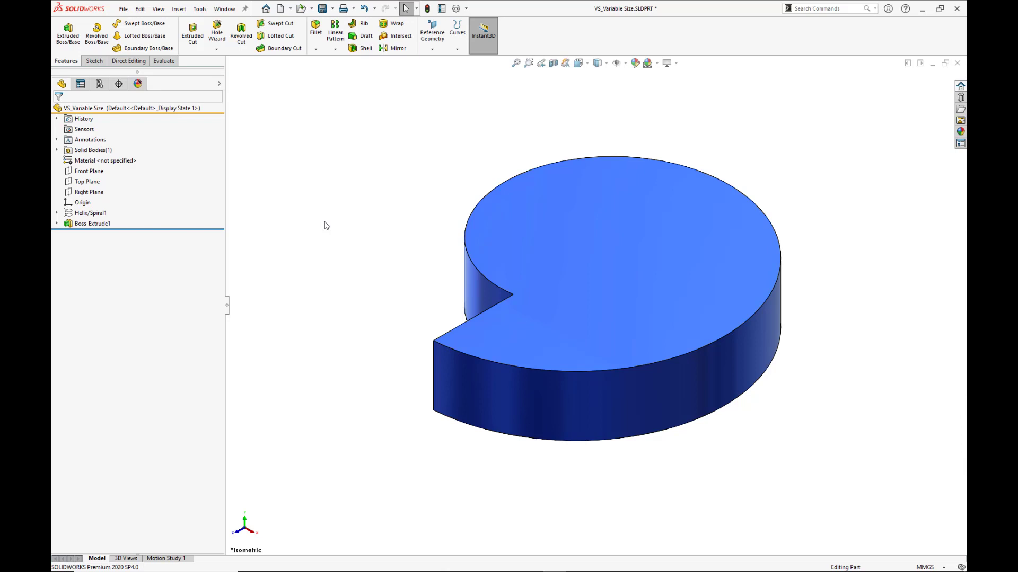
# In the VS_Variable Size part, start a variable size fillet on the spiral body's curved top edge.
pyautogui.moveTo(329, 225); pyautogui.dragTo(363, 226, button='right')
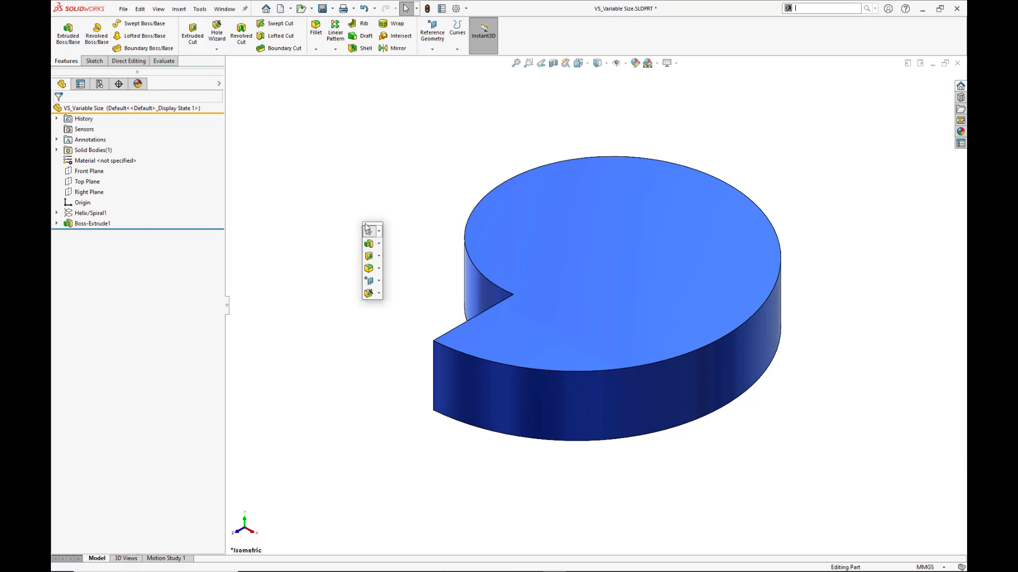
pyautogui.click(367, 270)
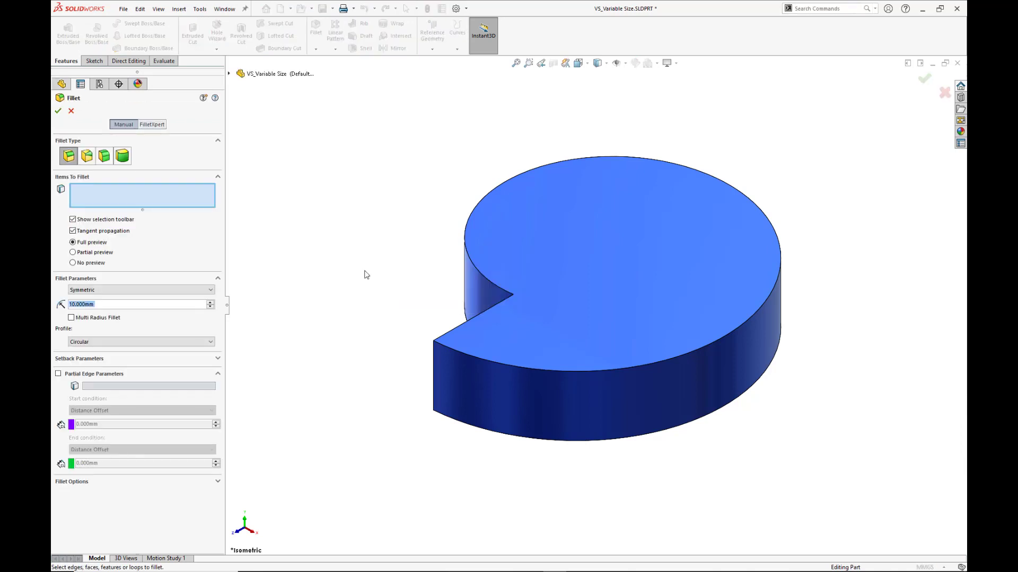
pyautogui.click(91, 162)
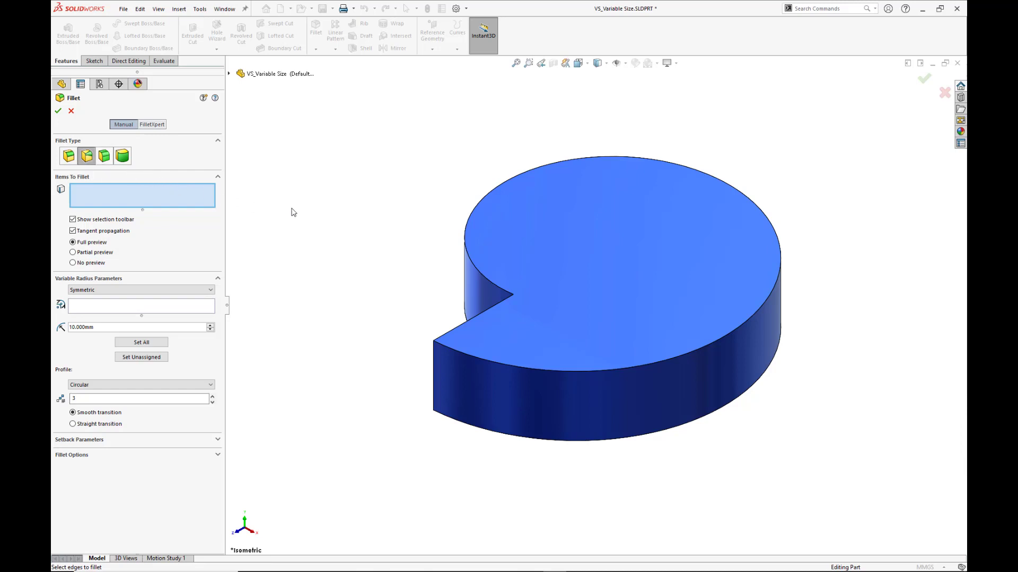
pyautogui.click(467, 255)
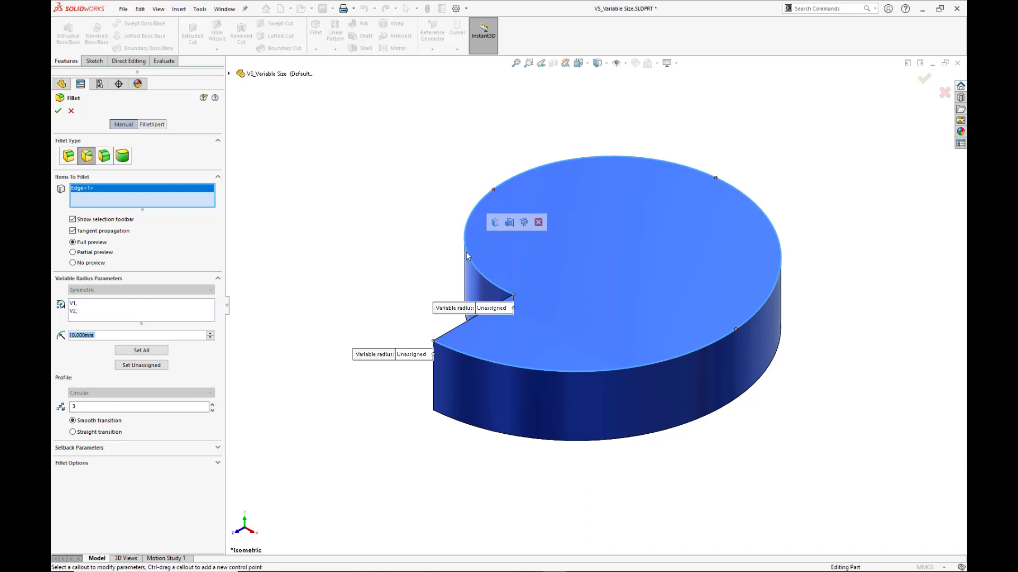
# Set the variable radius to 10 mm at the spiral edge's outer end and 30 mm at its inner end.
pyautogui.moveTo(455, 311); pyautogui.dragTo(427, 253)
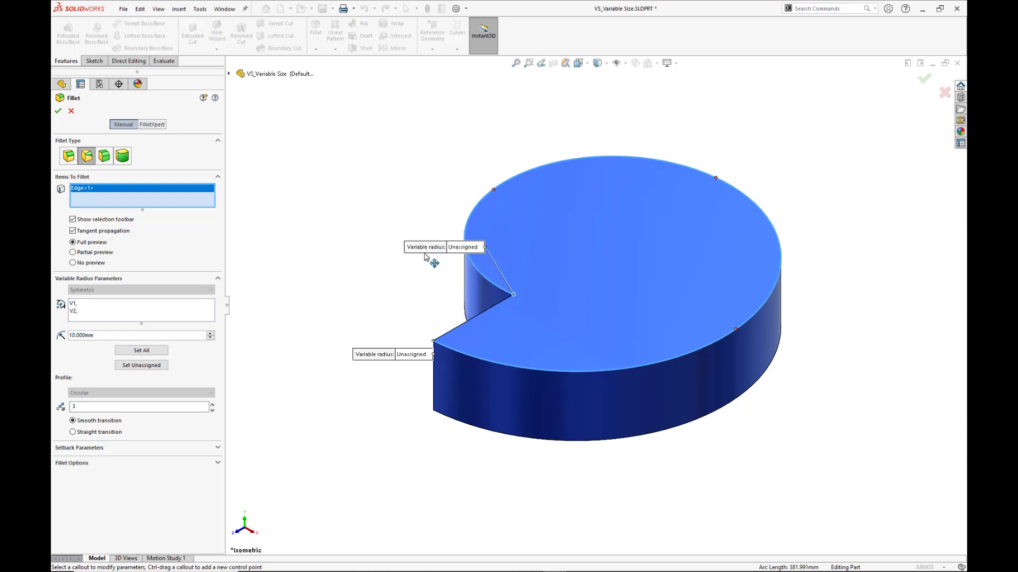
pyautogui.moveTo(379, 356); pyautogui.dragTo(330, 379)
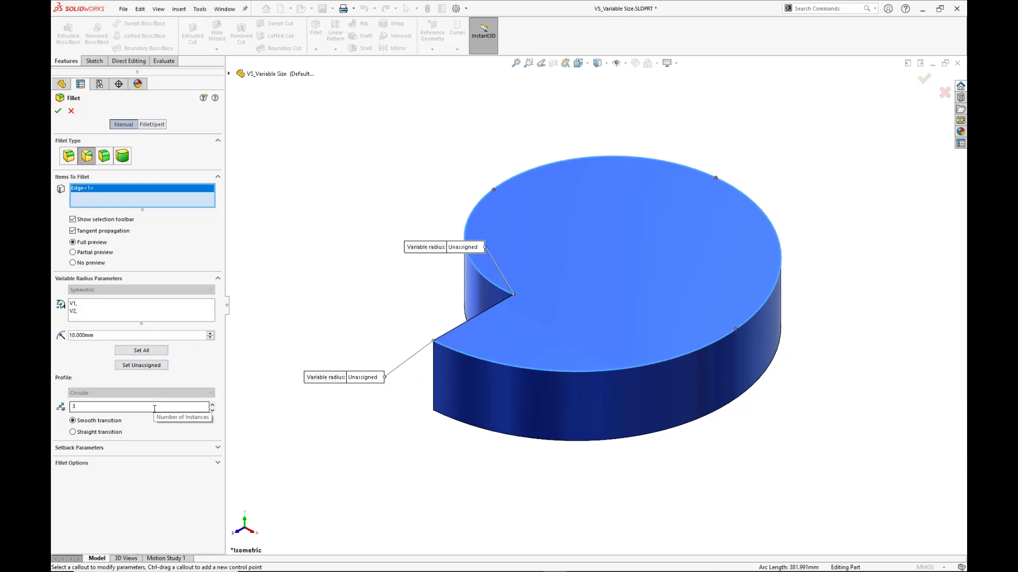
pyautogui.click(212, 405)
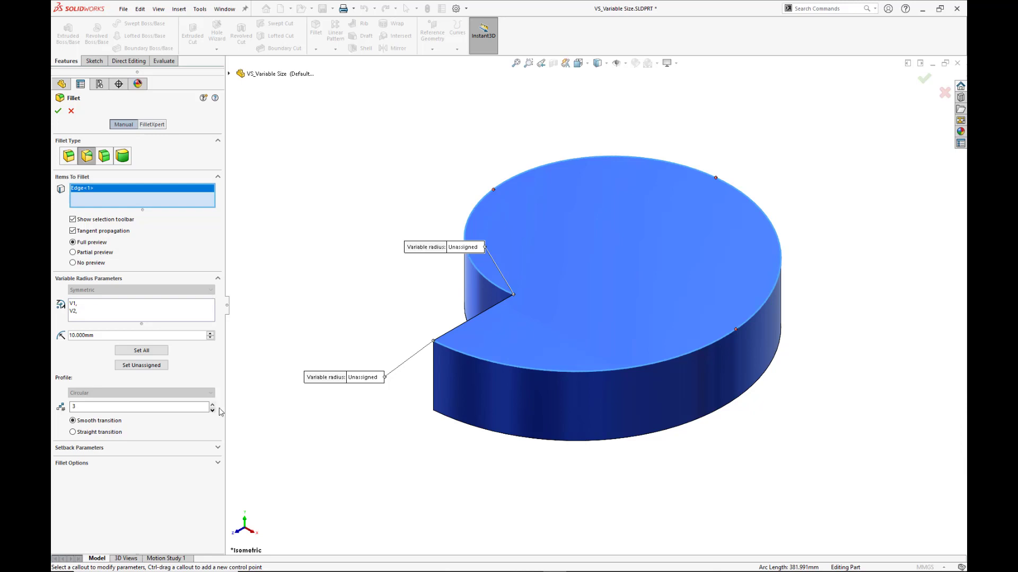
pyautogui.click(358, 378)
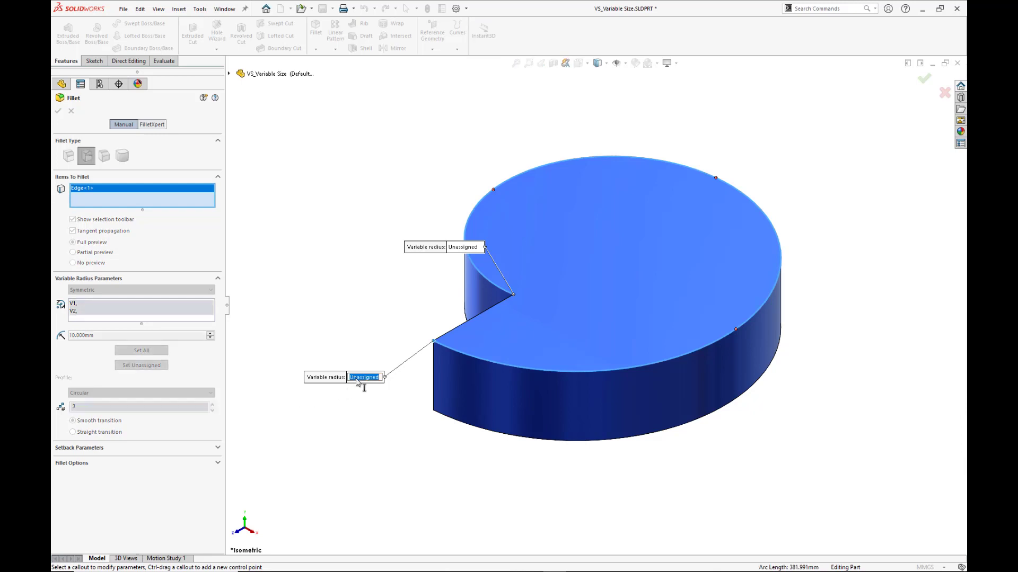
pyautogui.write('10')
pyautogui.press('Return')
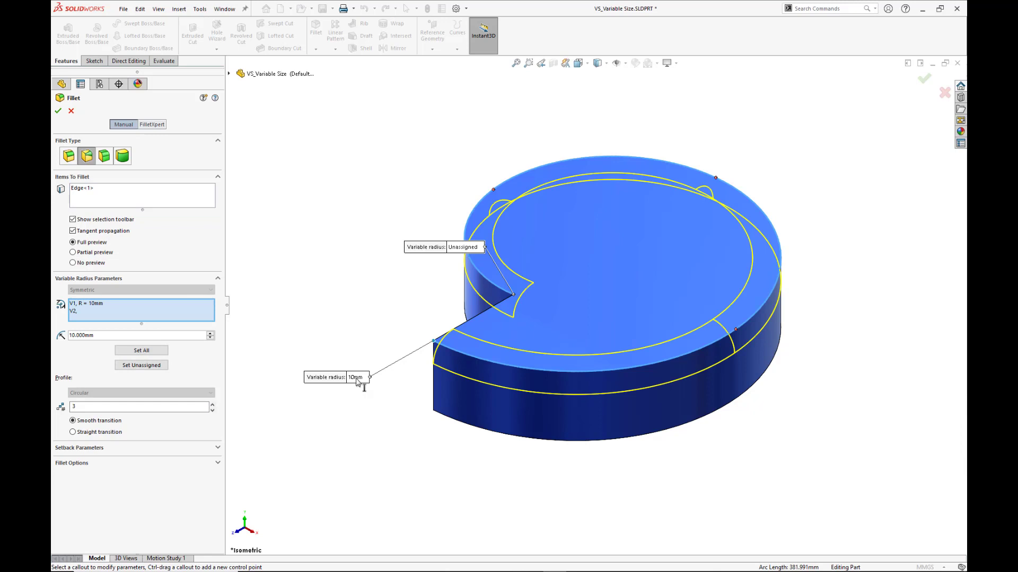
pyautogui.click(457, 250)
pyautogui.write('30')
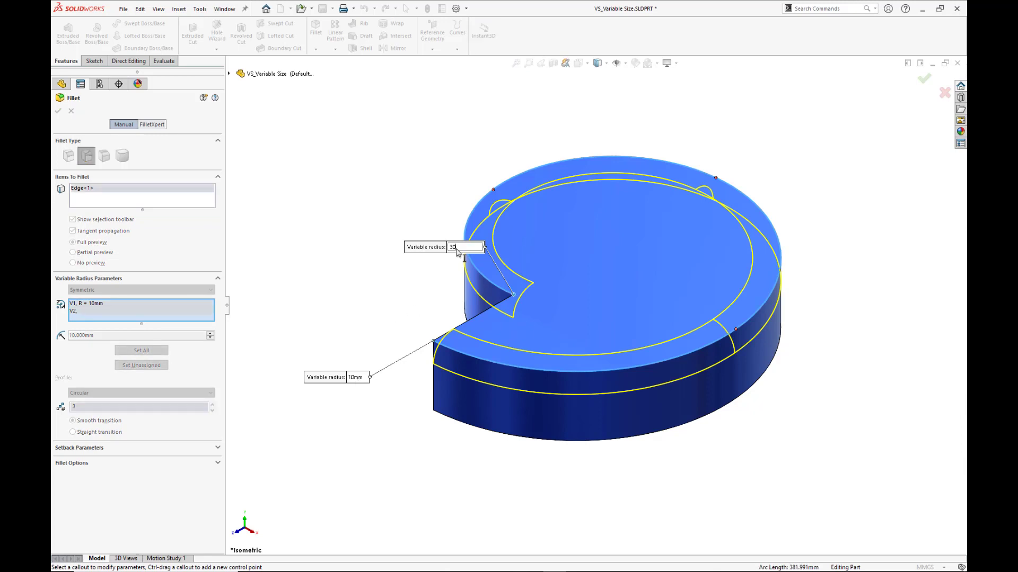
pyautogui.press('Return')
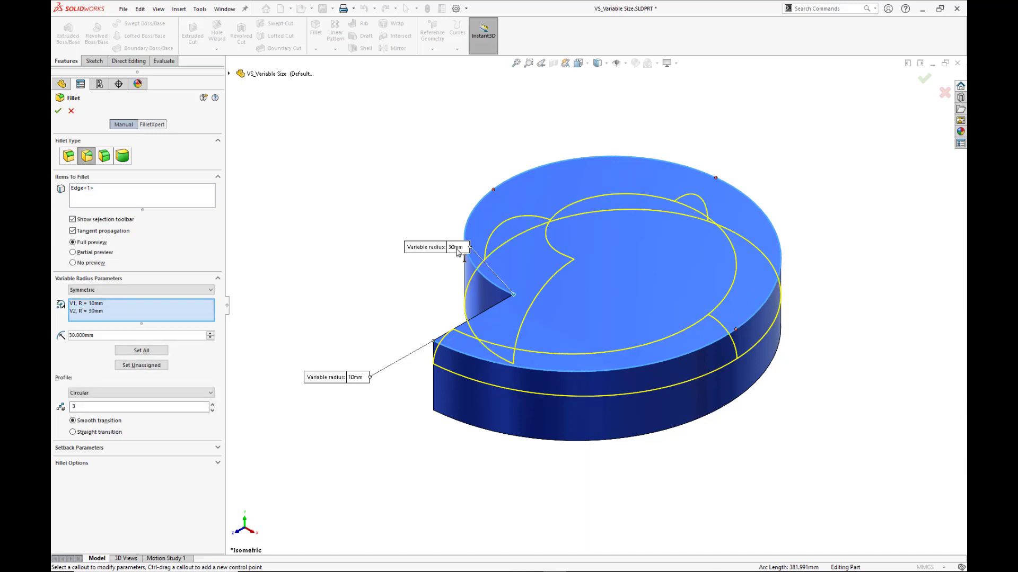
pyautogui.moveTo(448, 250); pyautogui.dragTo(402, 205)
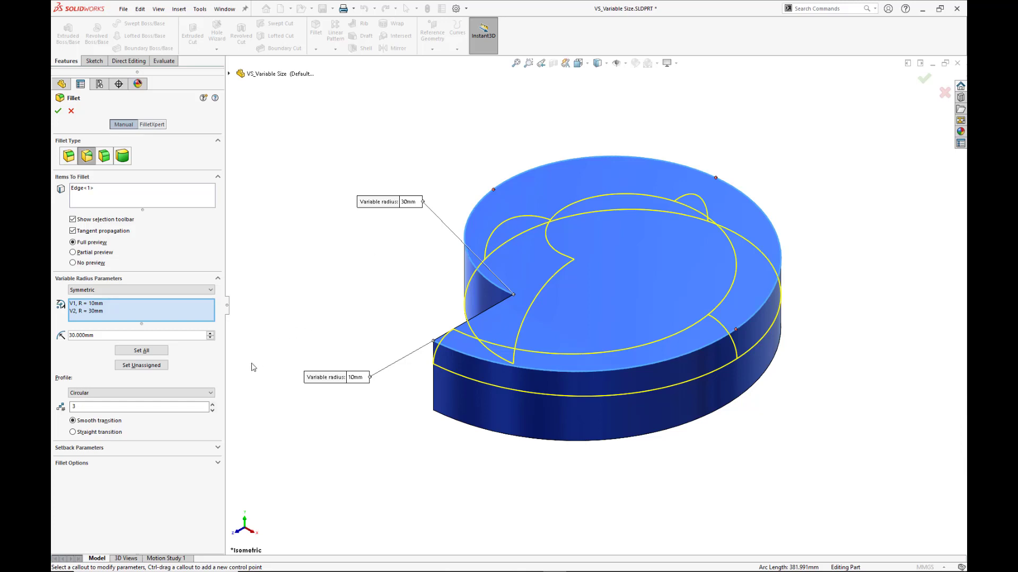
# Try 5 control point instances along the spiral edge and return the number to 3.
pyautogui.click(212, 405)
pyautogui.click(213, 406)
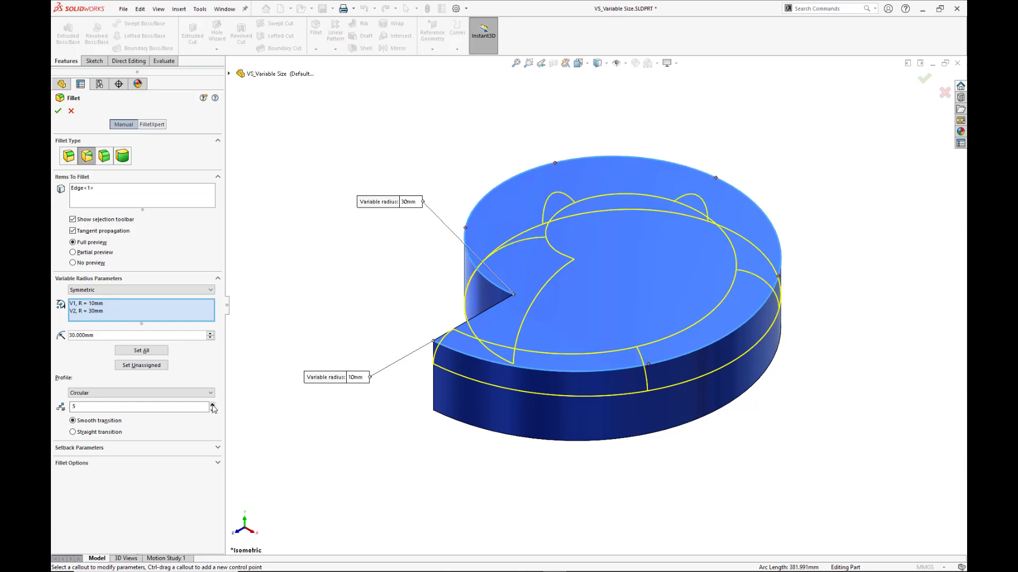
pyautogui.click(212, 410)
pyautogui.click(212, 411)
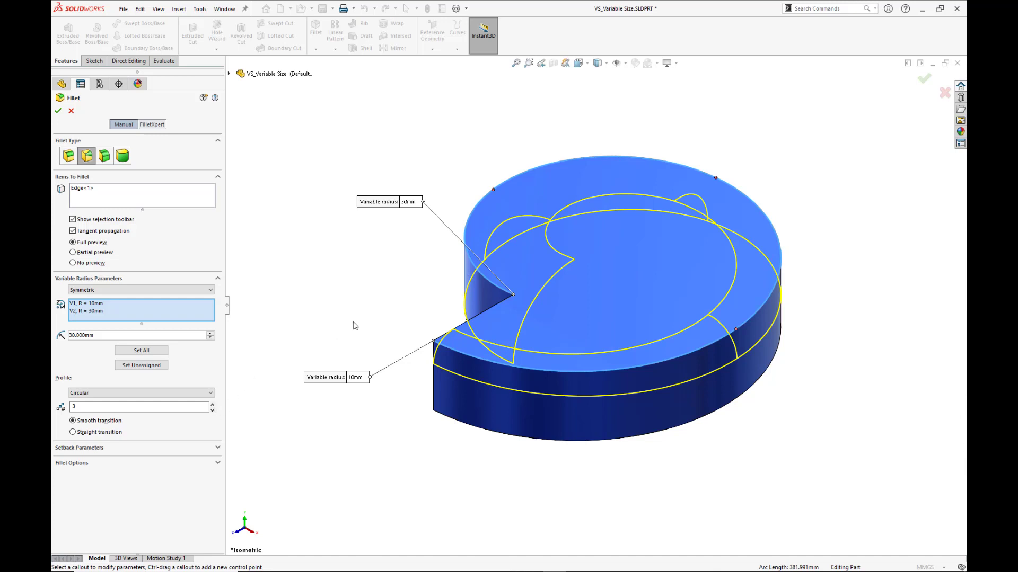
# Activate the control point at 75% along the spiral edge and set its radius to 30 mm.
pyautogui.click(493, 190)
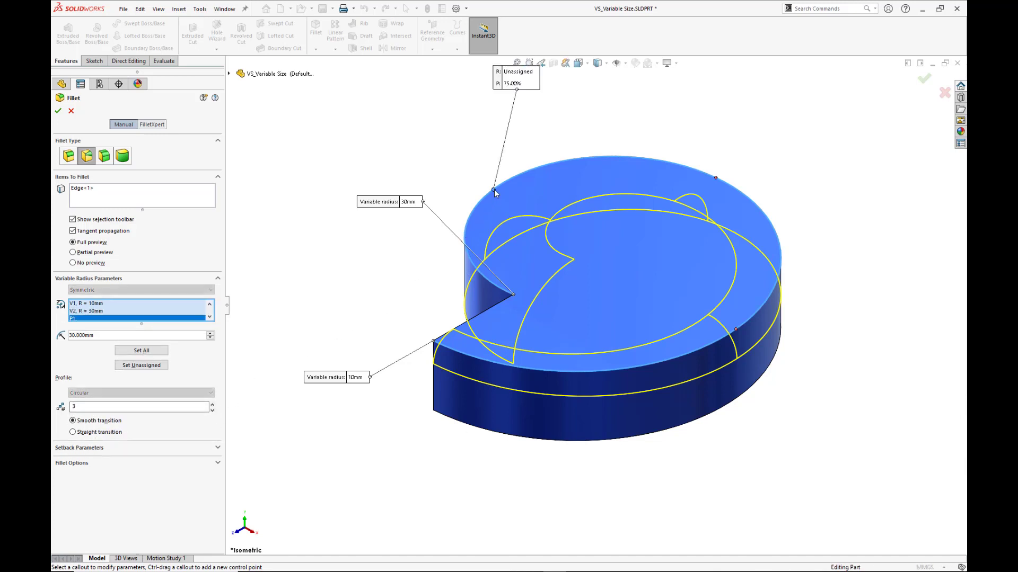
pyautogui.moveTo(538, 89); pyautogui.dragTo(578, 120)
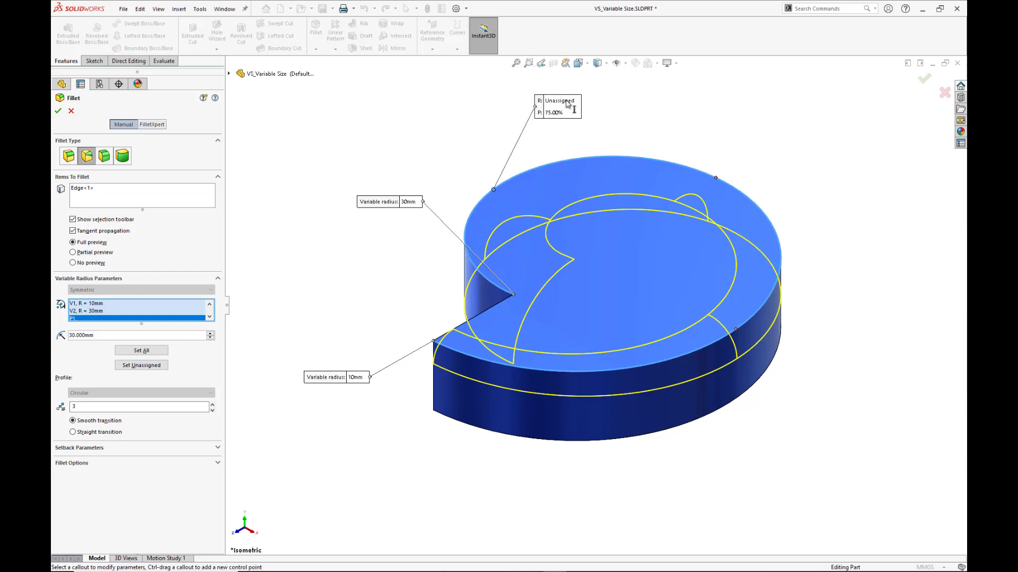
pyautogui.click(566, 100)
pyautogui.write('30')
pyautogui.press('Return')
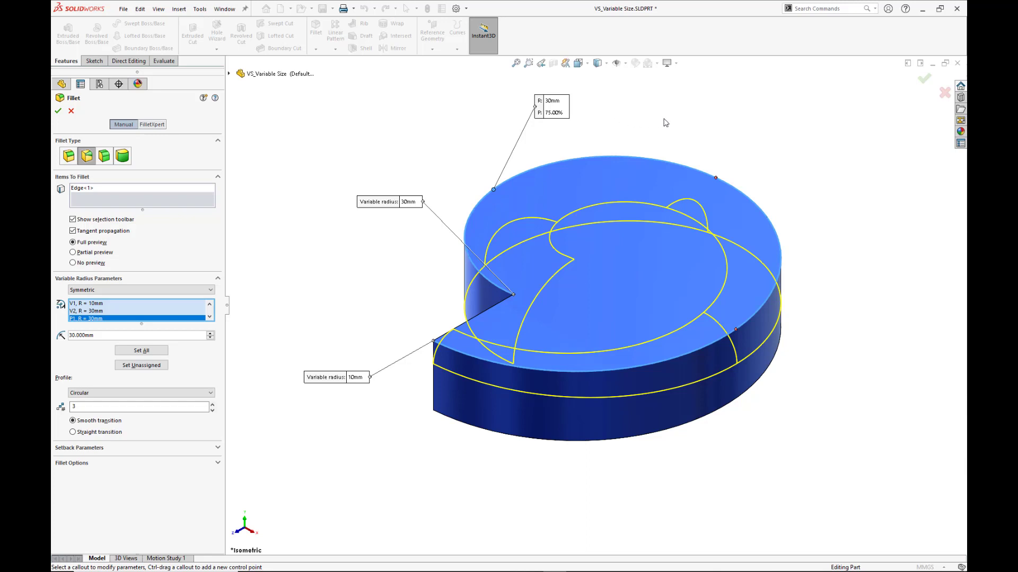
# Try activating the 50% control point, copy it to 59.54% along the edge, and delete the copied point.
pyautogui.click(715, 178)
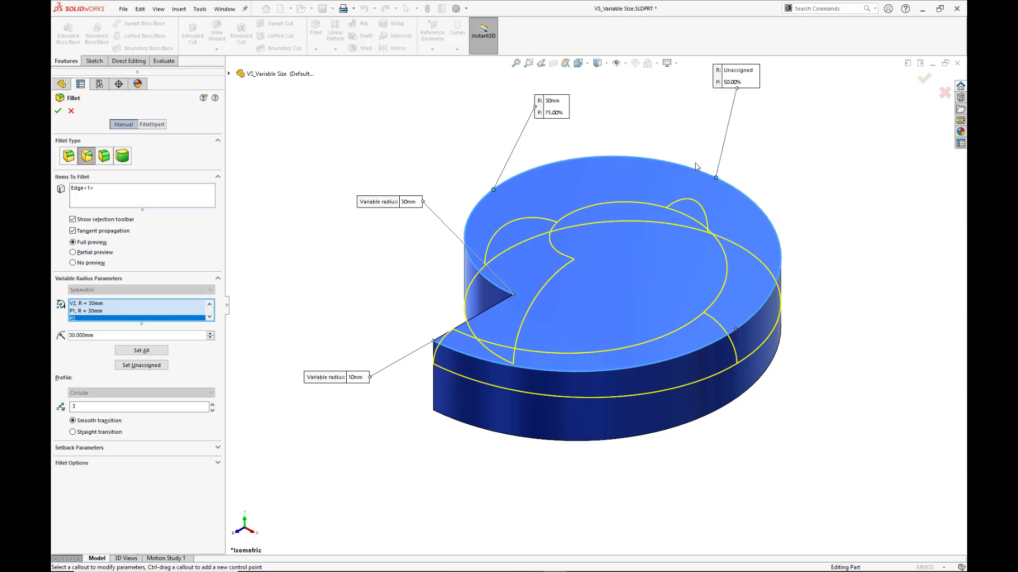
pyautogui.keyDown('ctrl'); pyautogui.moveTo(716, 180); pyautogui.dragTo(624, 156); pyautogui.keyUp('ctrl')
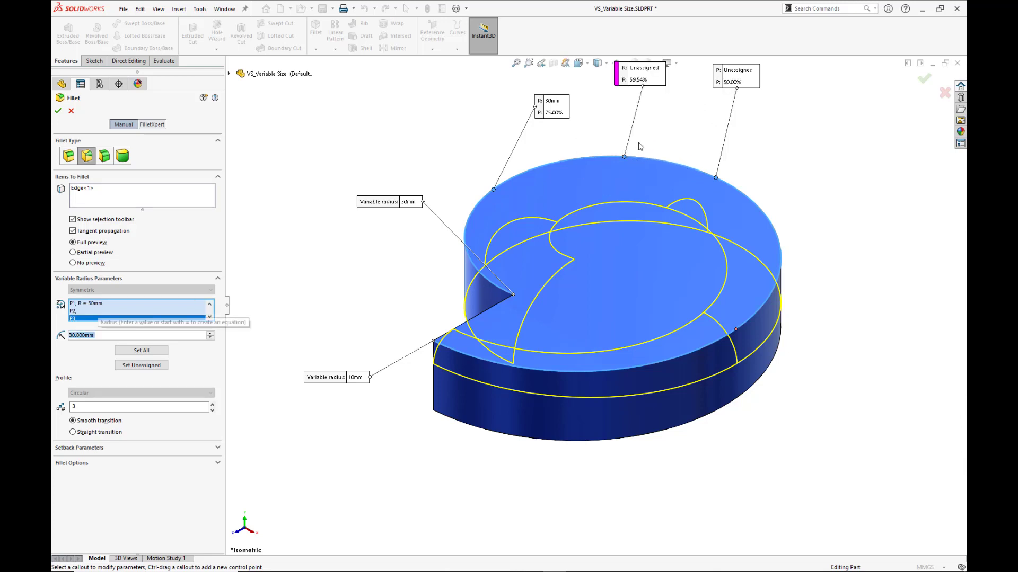
pyautogui.moveTo(614, 89); pyautogui.dragTo(658, 117)
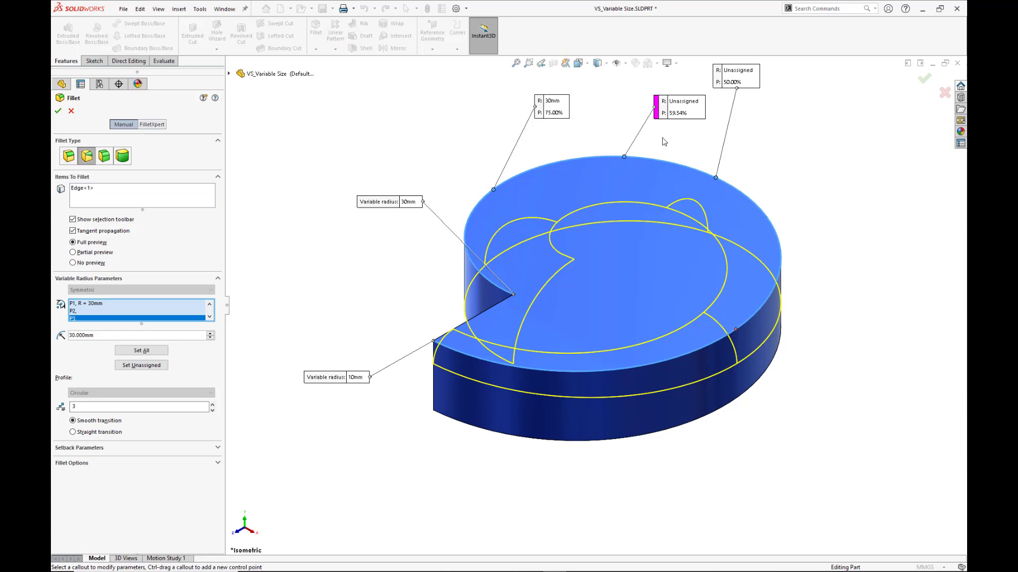
pyautogui.rightClick(624, 161)
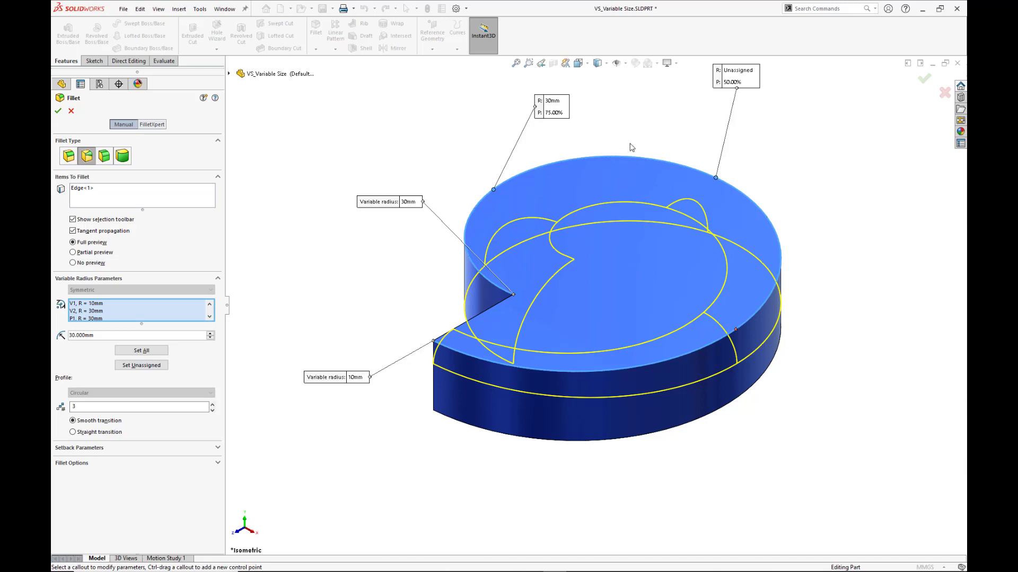
# Accept the variable size fillet on the spiral body's top edge.
pyautogui.press('d')
pyautogui.click(637, 152)
pyautogui.moveTo(608, 266); pyautogui.dragTo(615, 260, button='middle')
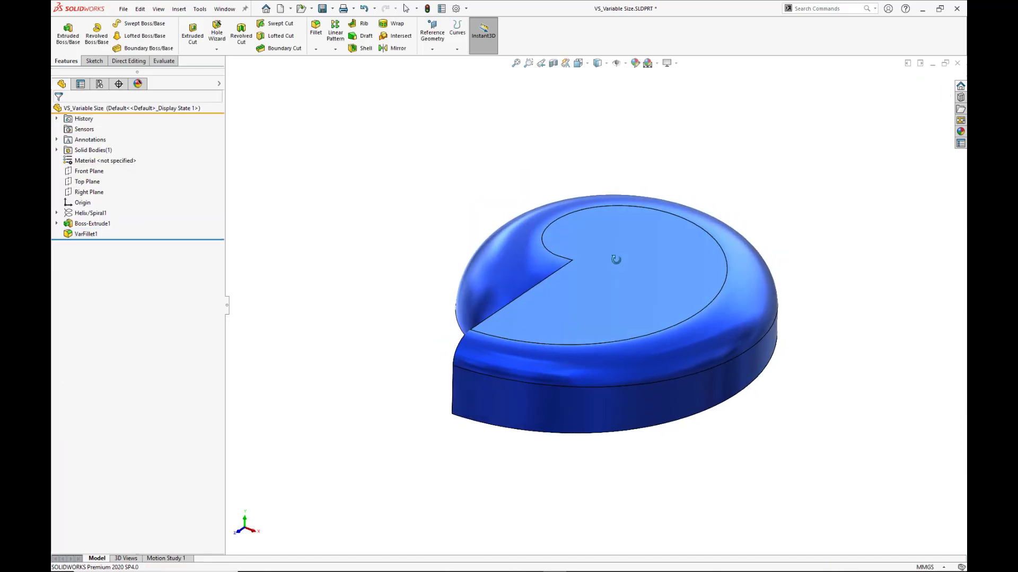
# Edit the variable size fillet and change its profile to Conic Radius with a value of 10 mm.
pyautogui.click(514, 240)
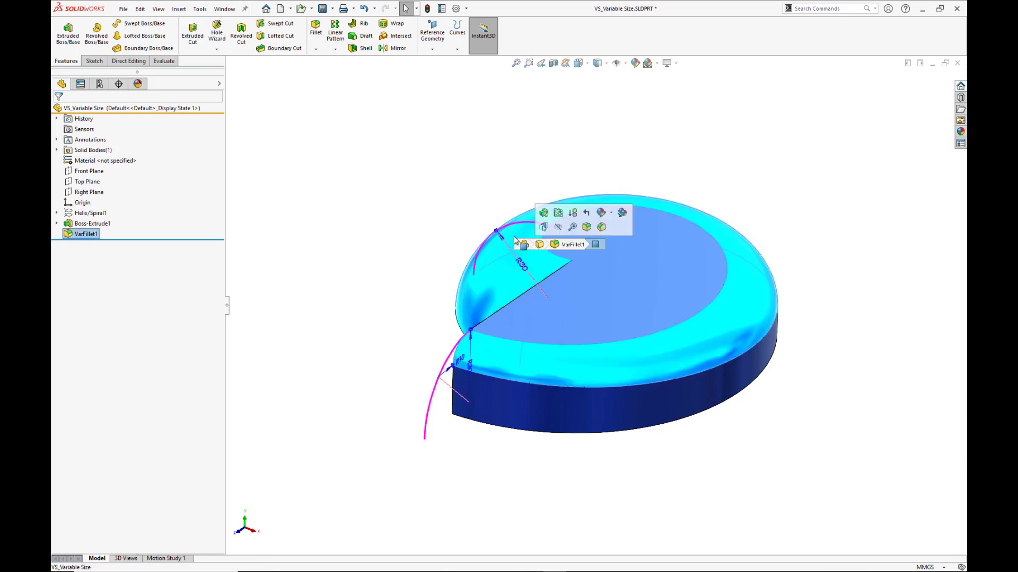
pyautogui.click(543, 217)
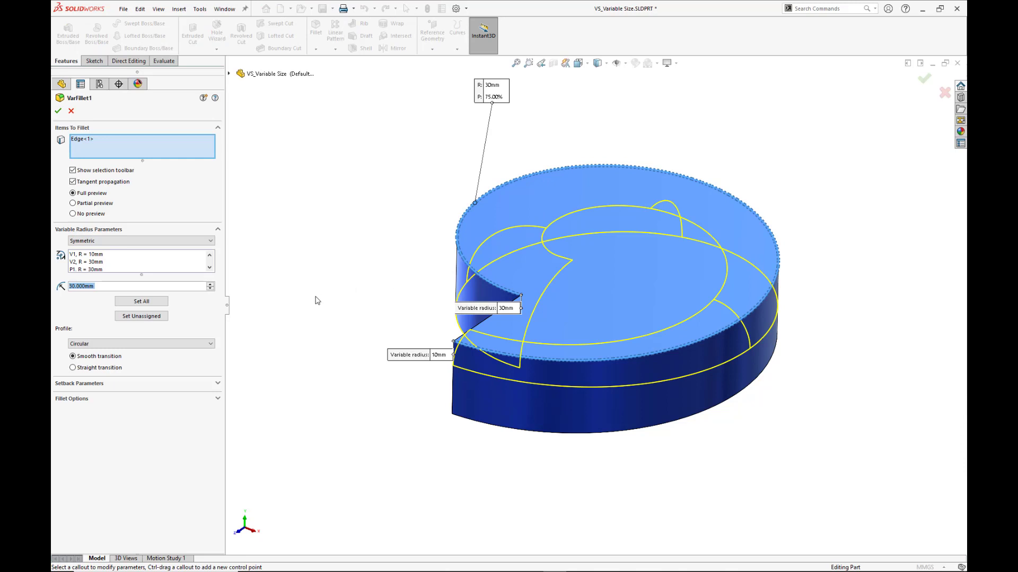
pyautogui.click(207, 345)
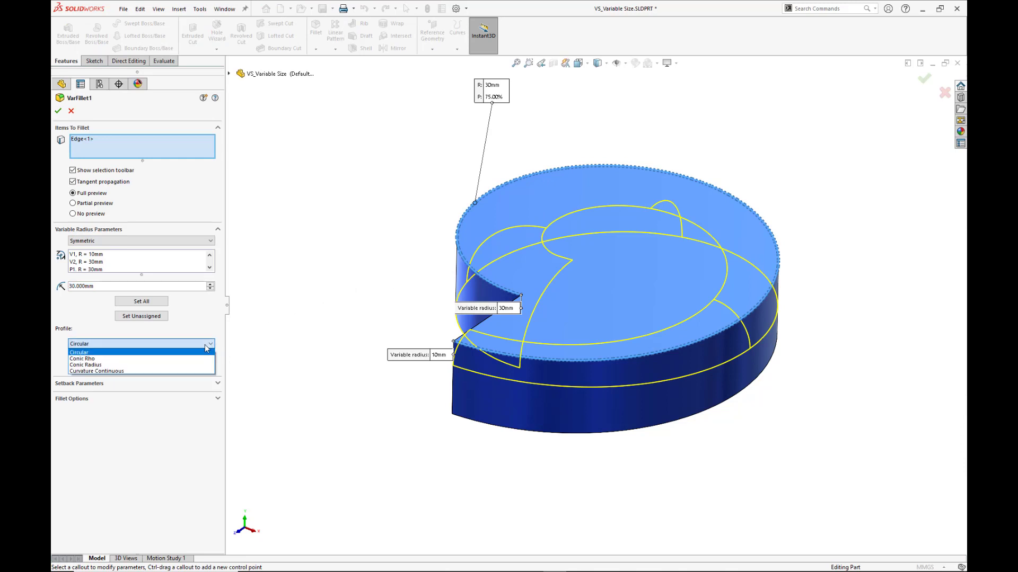
pyautogui.click(145, 365)
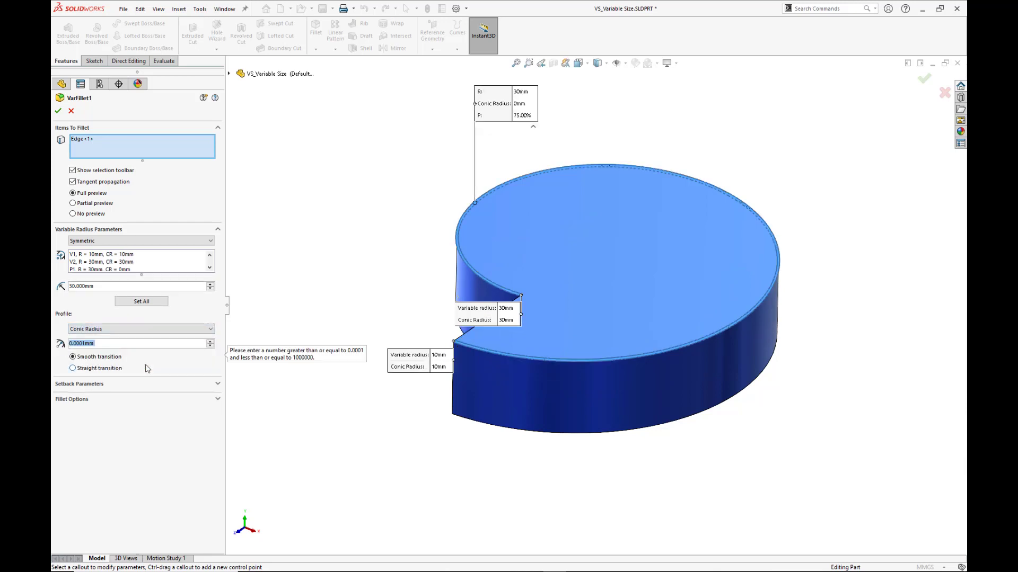
pyautogui.write('10')
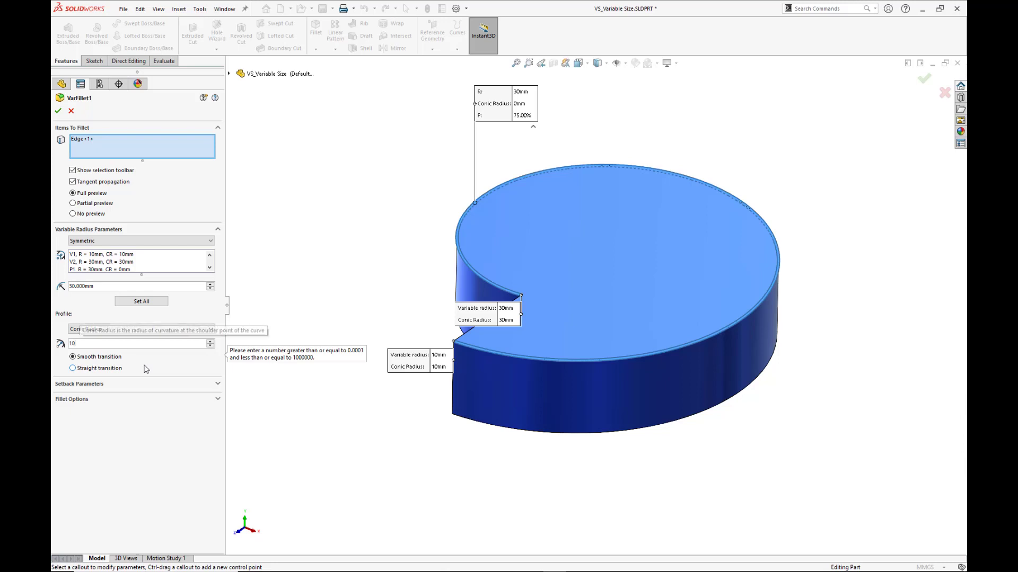
pyautogui.press('Tab')
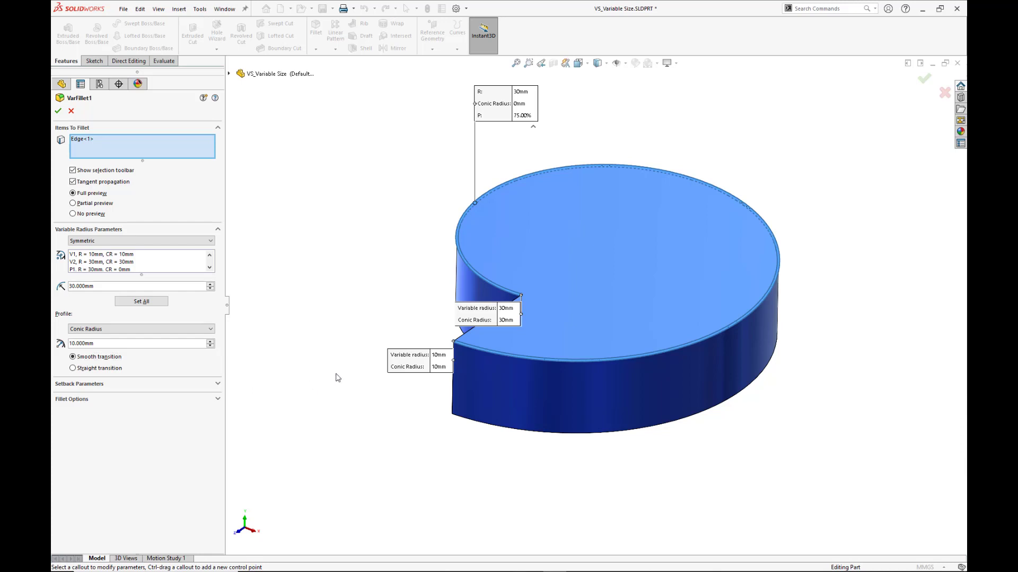
# Set the conic radius to 10 mm at the edge's inner end and at the 75% control point.
pyautogui.moveTo(408, 368); pyautogui.dragTo(367, 371)
pyautogui.moveTo(466, 323); pyautogui.dragTo(395, 241)
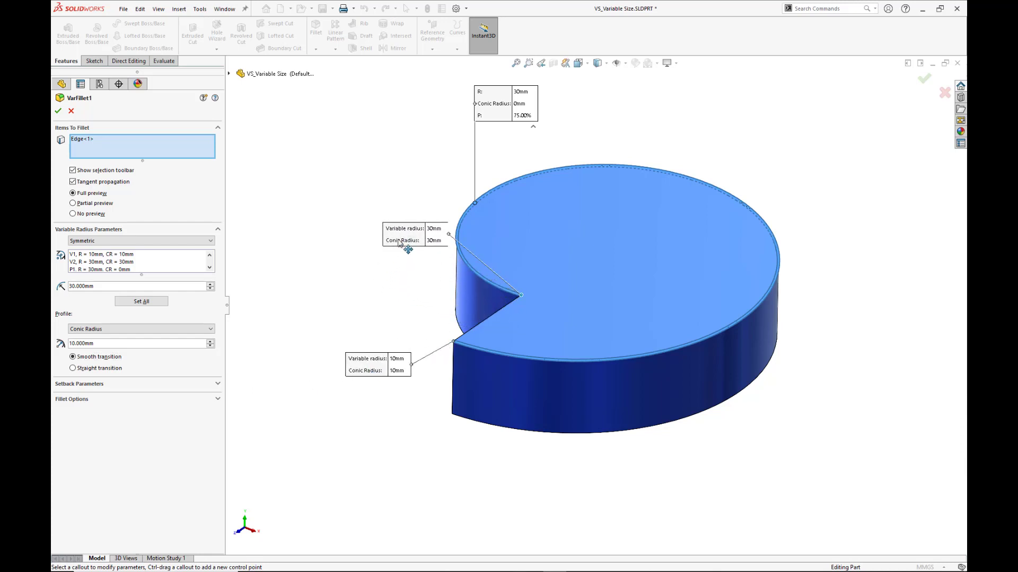
pyautogui.click(433, 241)
pyautogui.write('1')
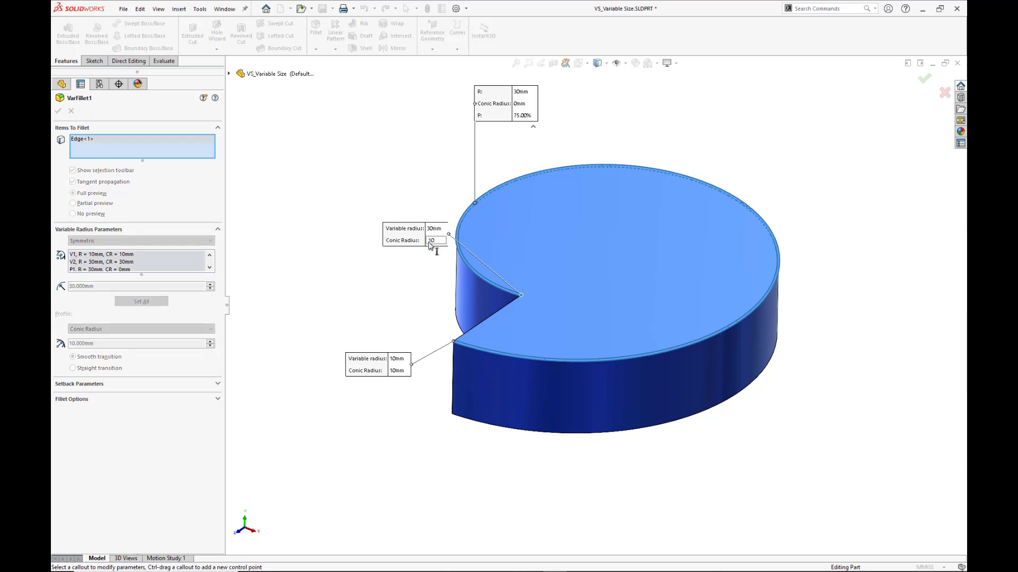
pyautogui.write('0')
pyautogui.press('Return')
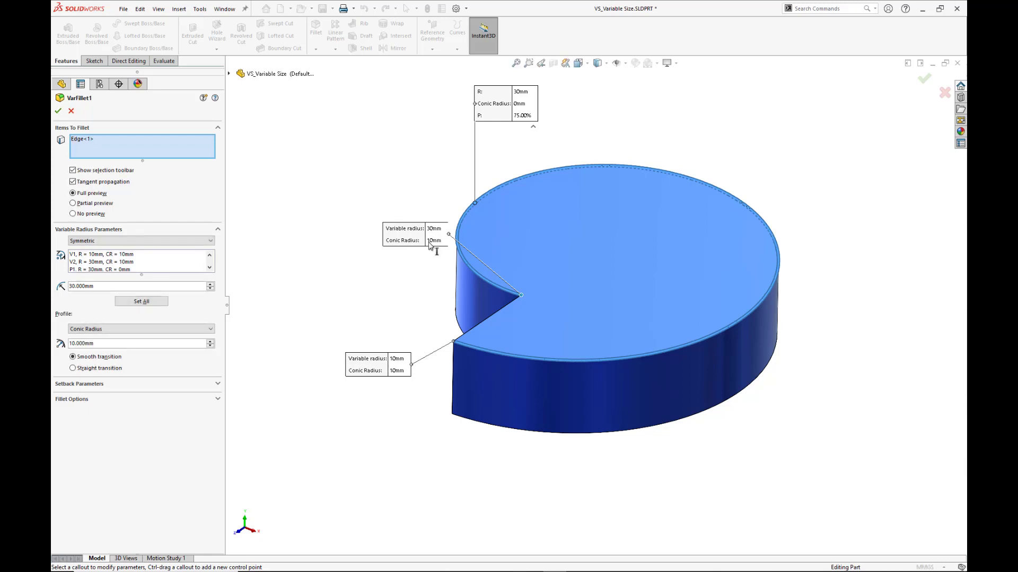
pyautogui.click(524, 106)
pyautogui.write('10')
pyautogui.press('Return')
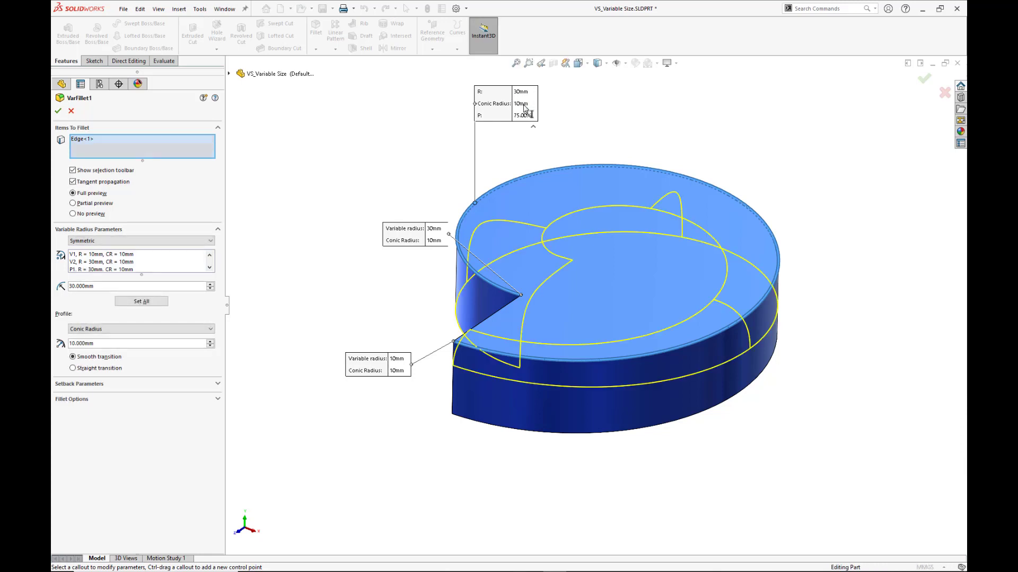
pyautogui.moveTo(506, 105); pyautogui.dragTo(554, 112)
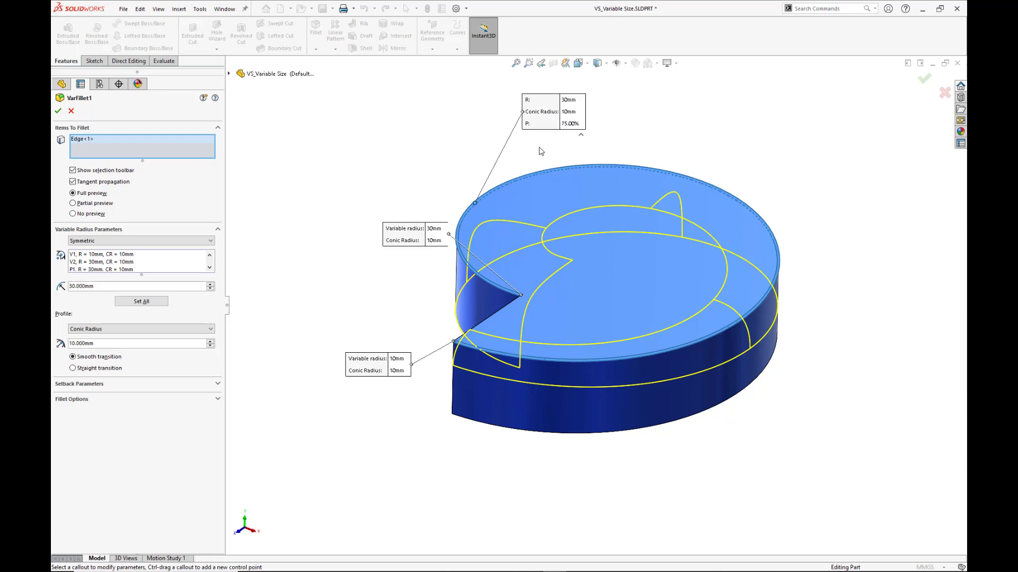
# Accept the edited variable size fillet with its conic radius profile.
pyautogui.press('d')
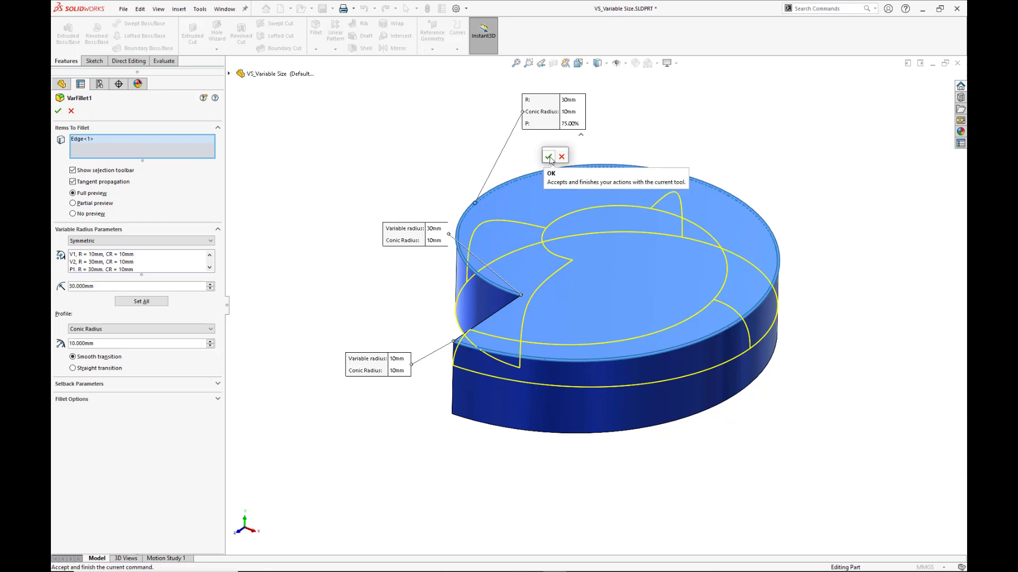
pyautogui.click(549, 157)
pyautogui.click(552, 162)
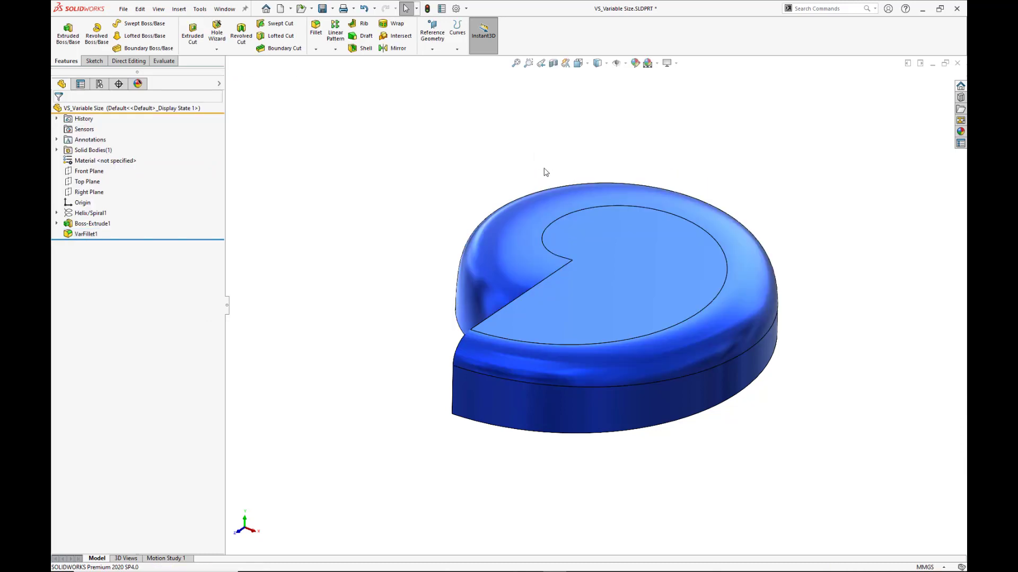
pyautogui.moveTo(548, 282); pyautogui.dragTo(661, 322, button='middle')
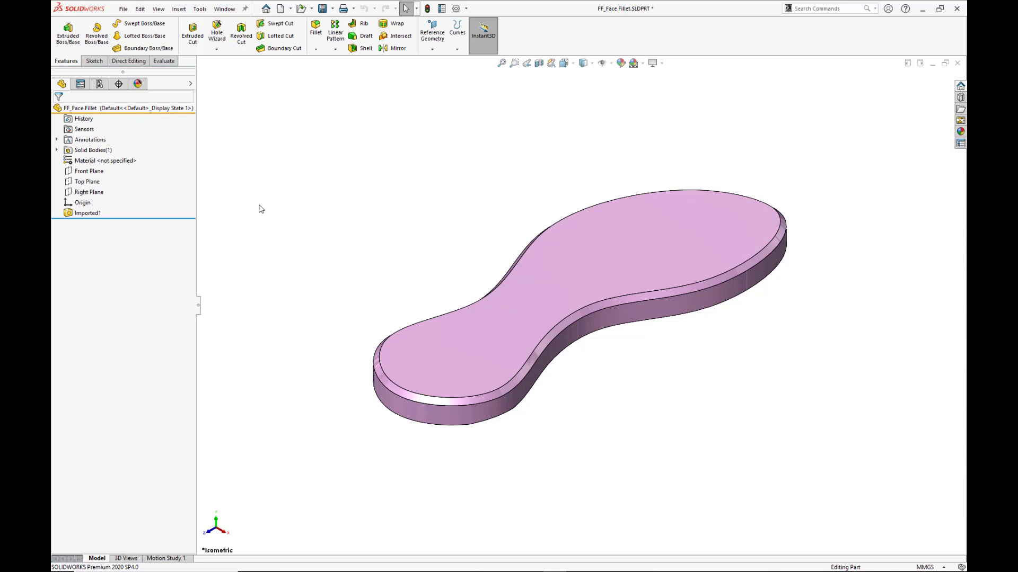
# Create a 4 mm radius face fillet between the outer side face and the top face of the pink part.
pyautogui.moveTo(260, 209); pyautogui.dragTo(287, 206, button='right')
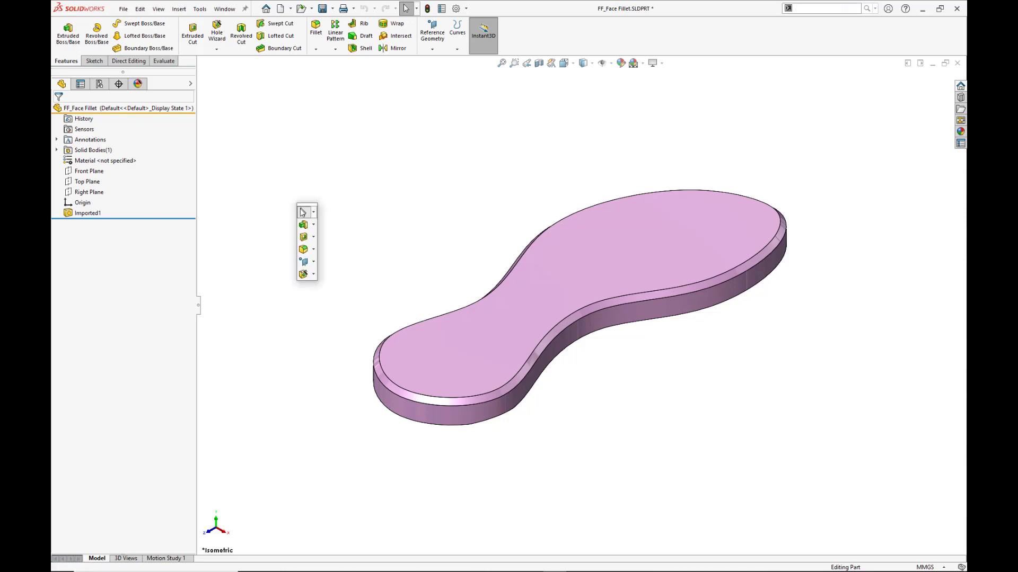
pyautogui.click(304, 250)
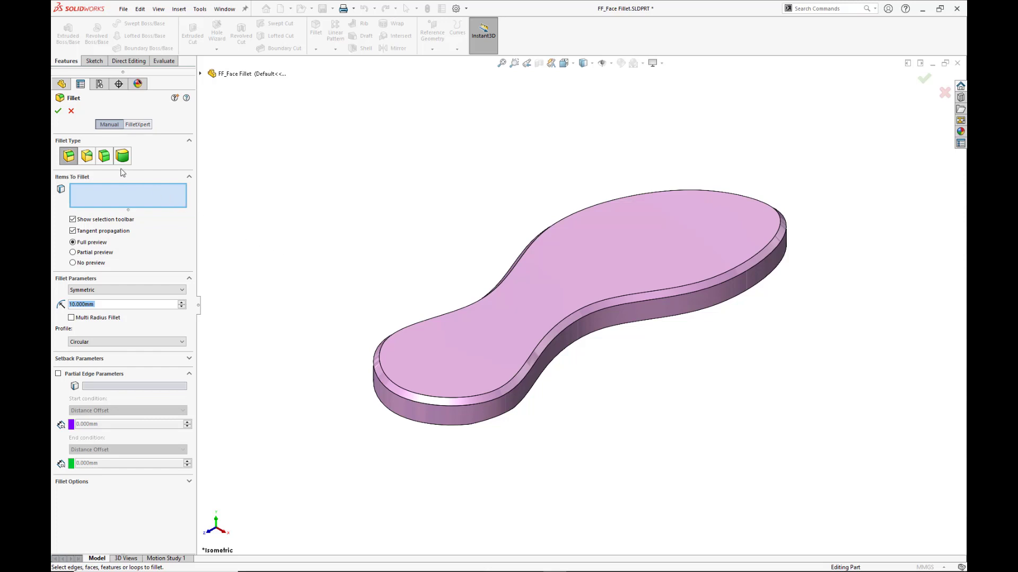
pyautogui.click(107, 161)
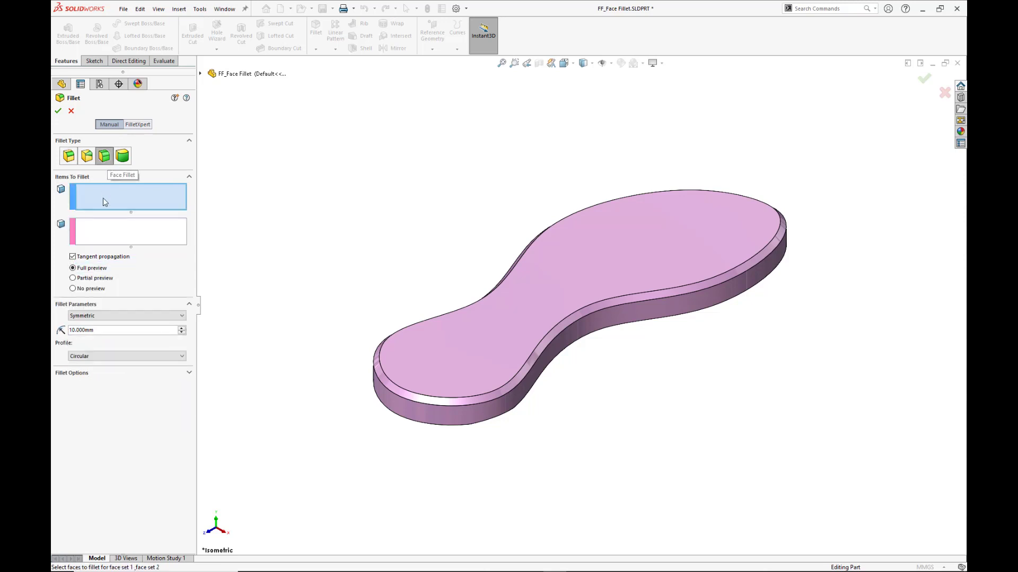
pyautogui.doubleClick(102, 330)
pyautogui.write('4')
pyautogui.press('Tab')
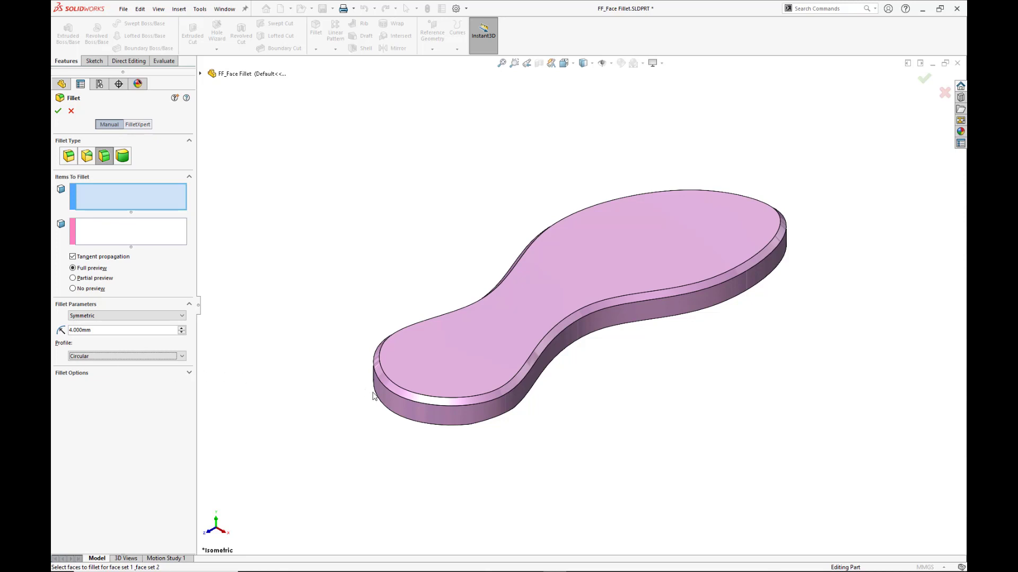
pyautogui.click(416, 416)
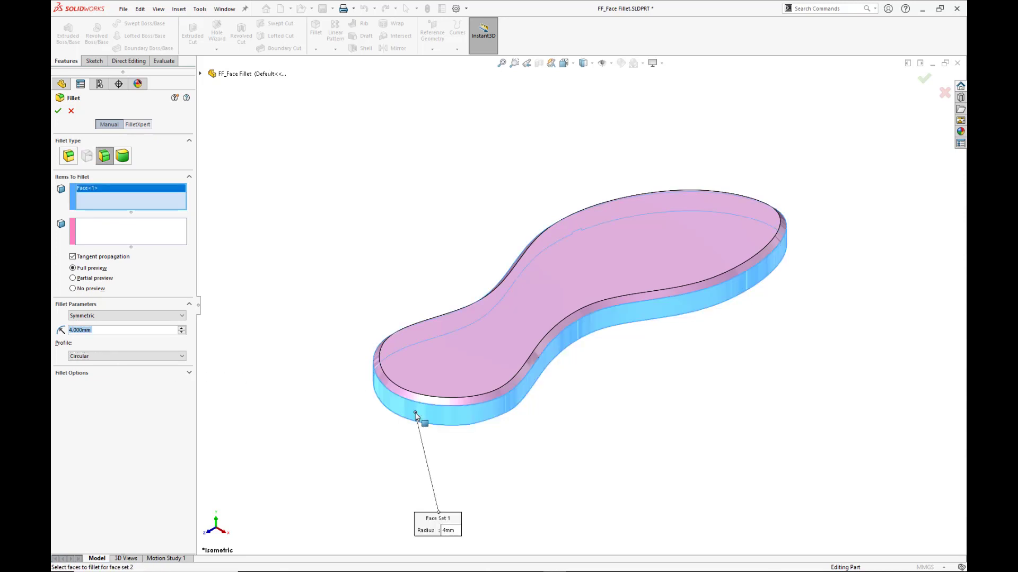
pyautogui.click(433, 373)
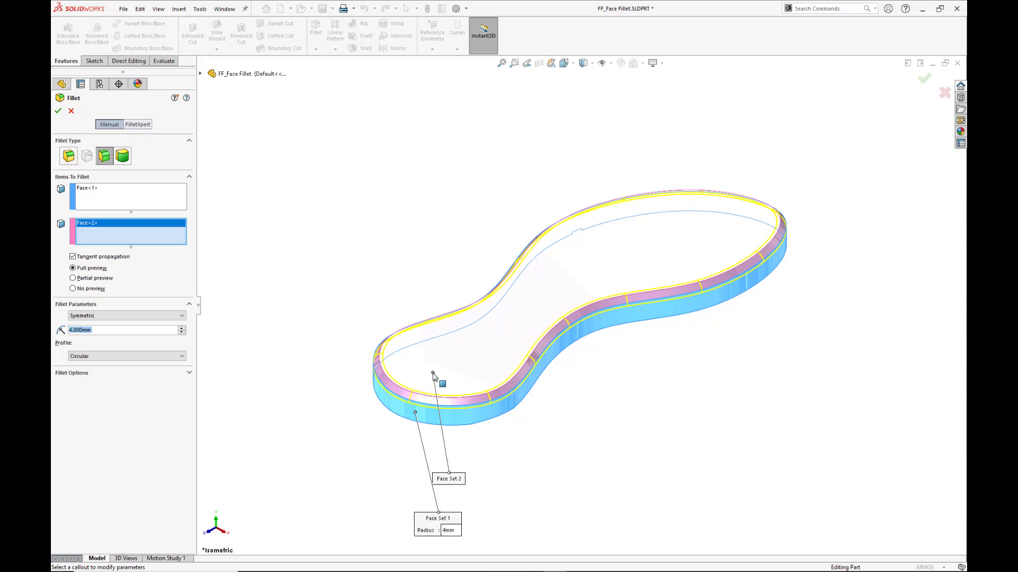
pyautogui.rightClick(433, 375)
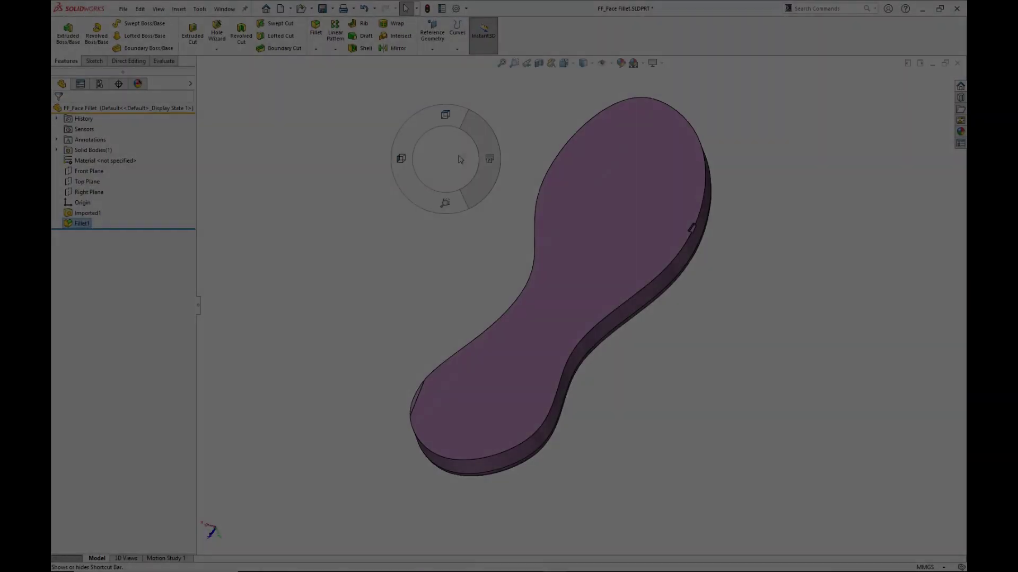
# Create a face fillet between the bottom face and the side face with a Curvature Continuous profile.
pyautogui.moveTo(460, 159); pyautogui.dragTo(483, 159, button='right')
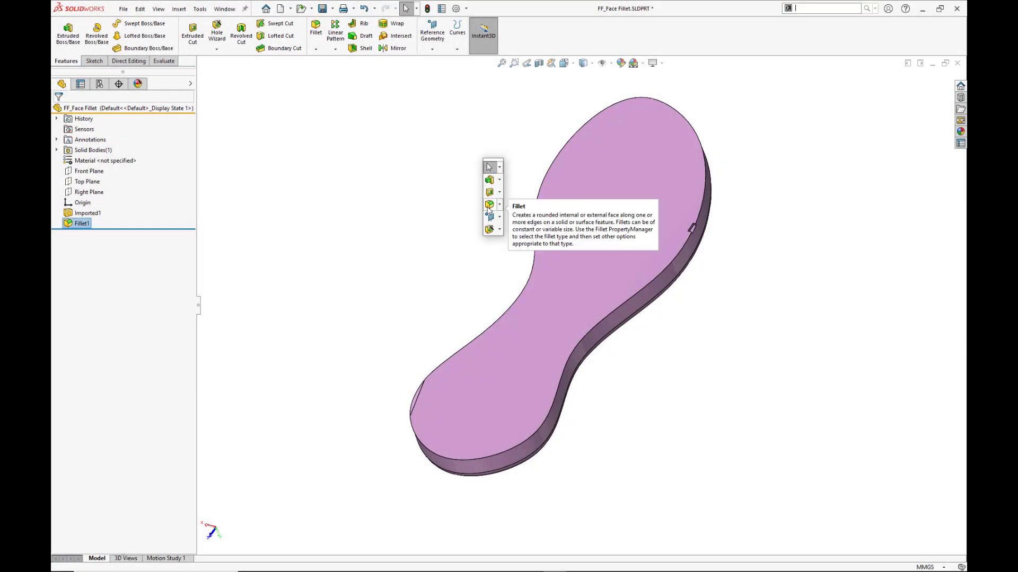
pyautogui.click(488, 206)
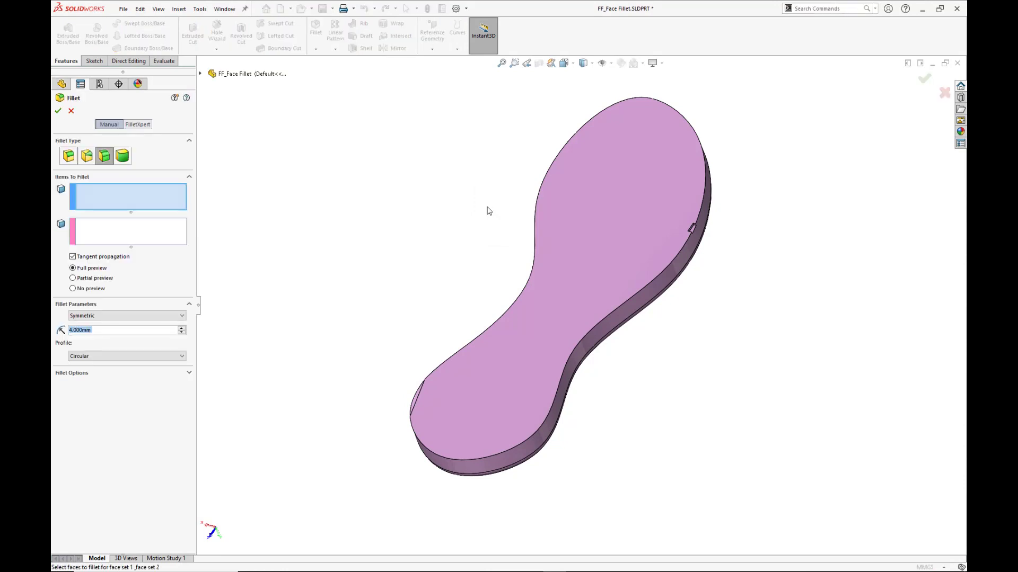
pyautogui.click(546, 315)
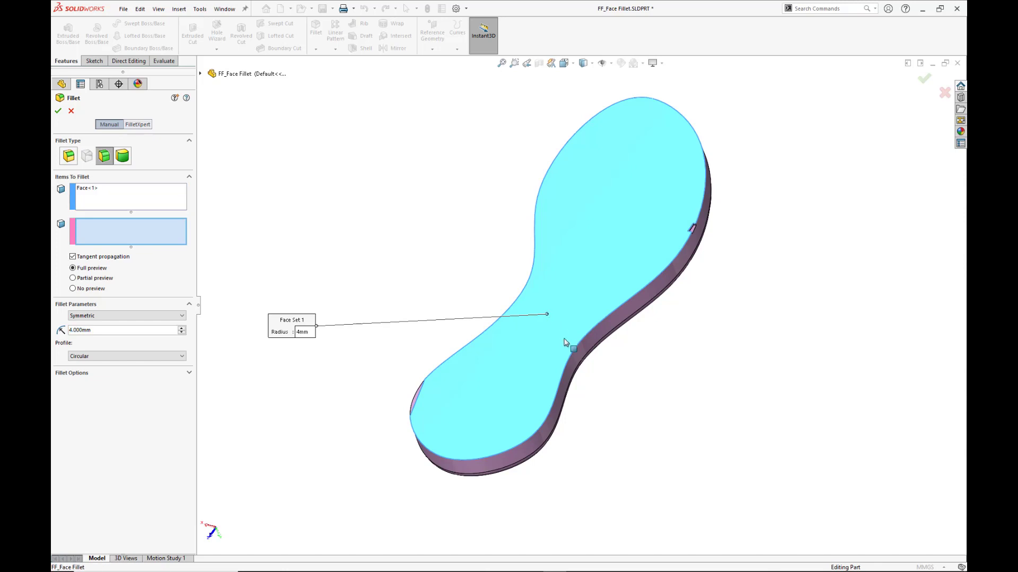
pyautogui.click(578, 359)
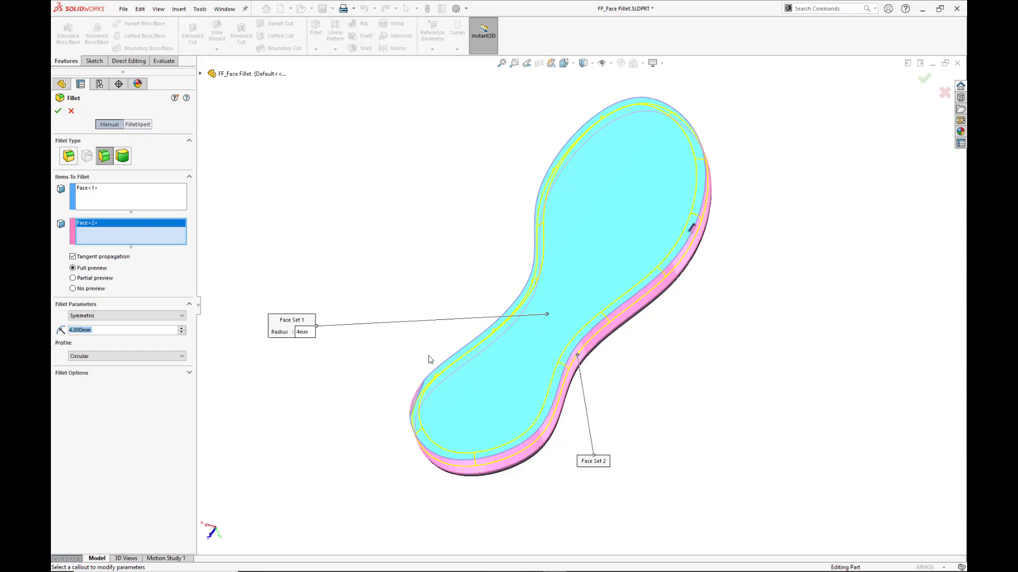
pyautogui.click(181, 358)
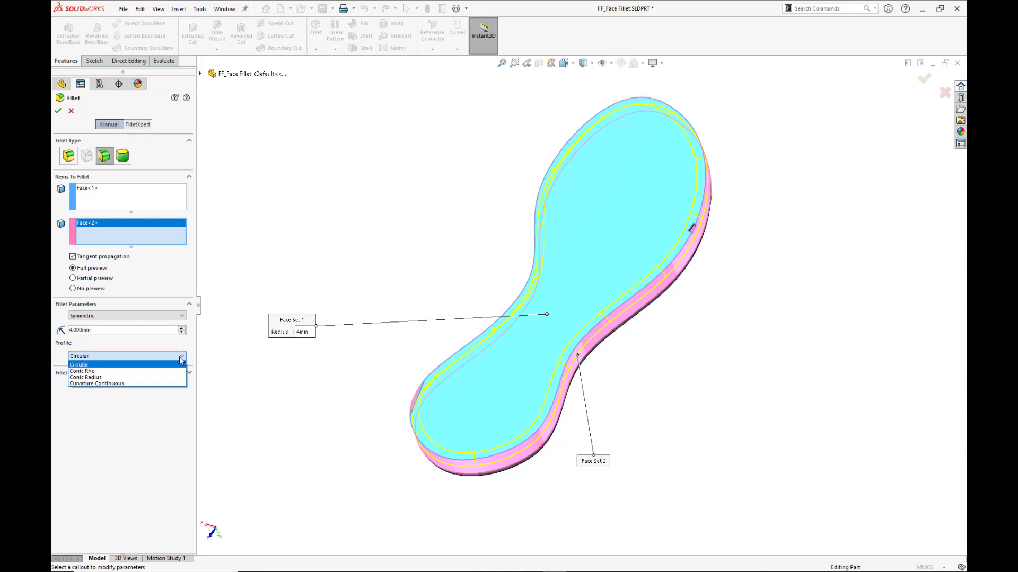
pyautogui.click(129, 385)
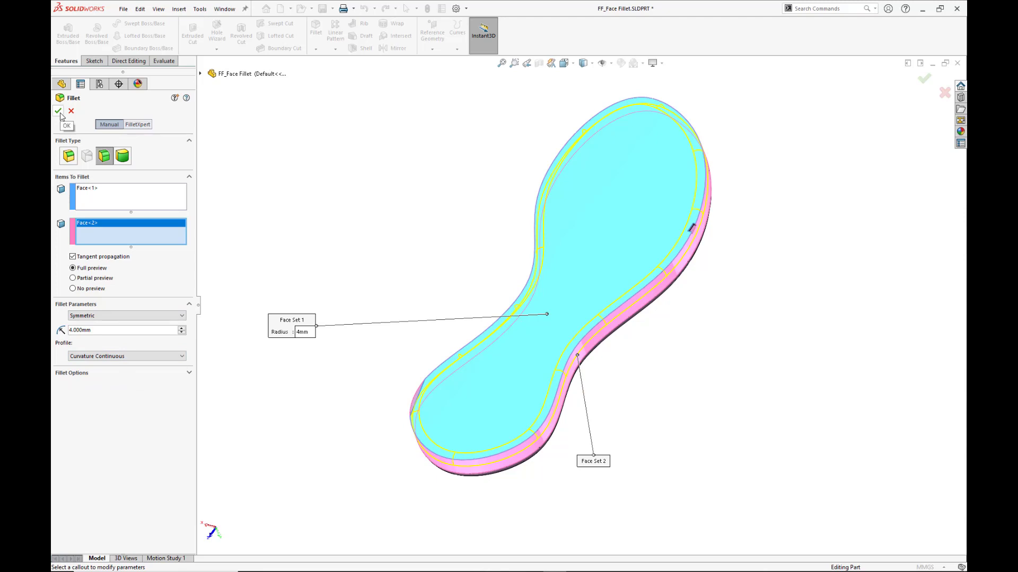
pyautogui.click(58, 112)
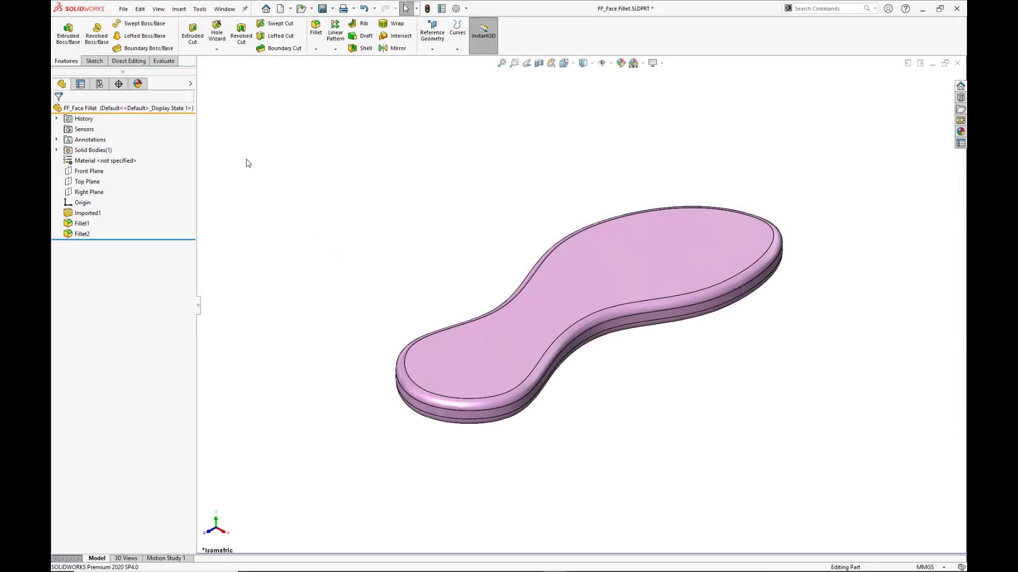
# Display the part's surface curvature and examine the color transitions along the circular and curvature continuous fillets up close.
pyautogui.click(172, 64)
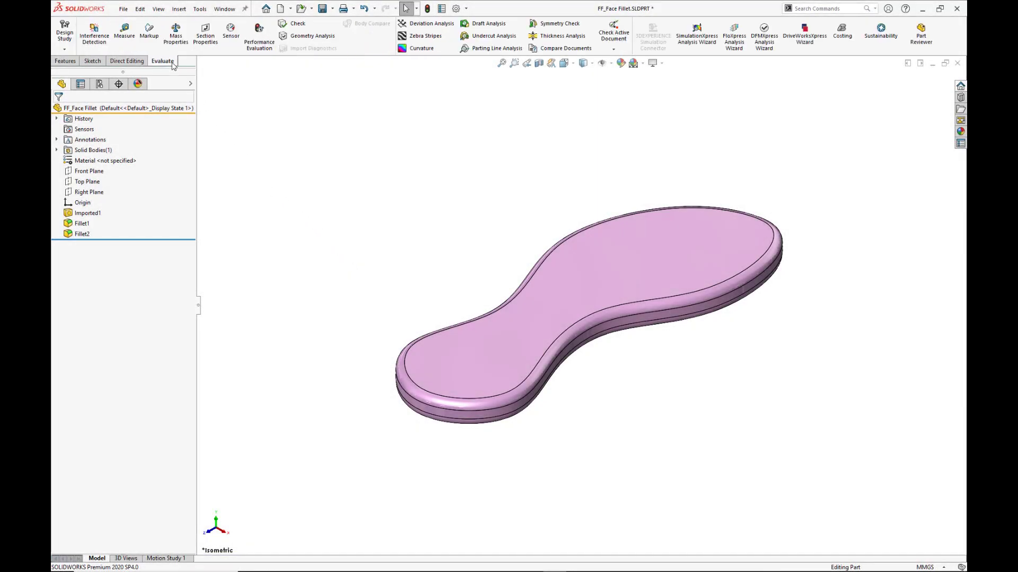
pyautogui.click(404, 49)
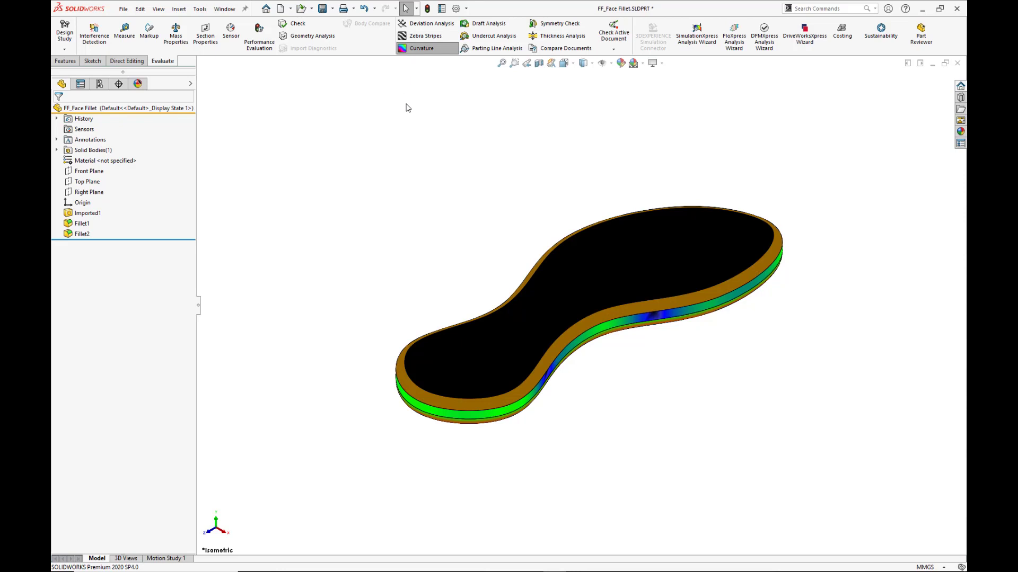
pyautogui.moveTo(406, 106); pyautogui.dragTo(402, 145, button='right')
pyautogui.moveTo(428, 283); pyautogui.dragTo(666, 463)
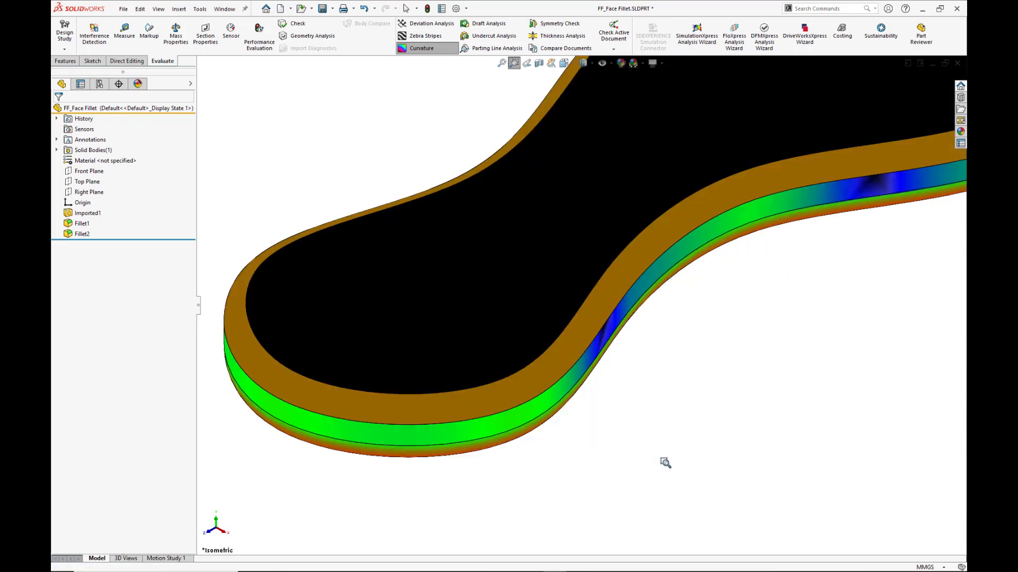
pyautogui.moveTo(670, 443); pyautogui.dragTo(670, 463, button='right')
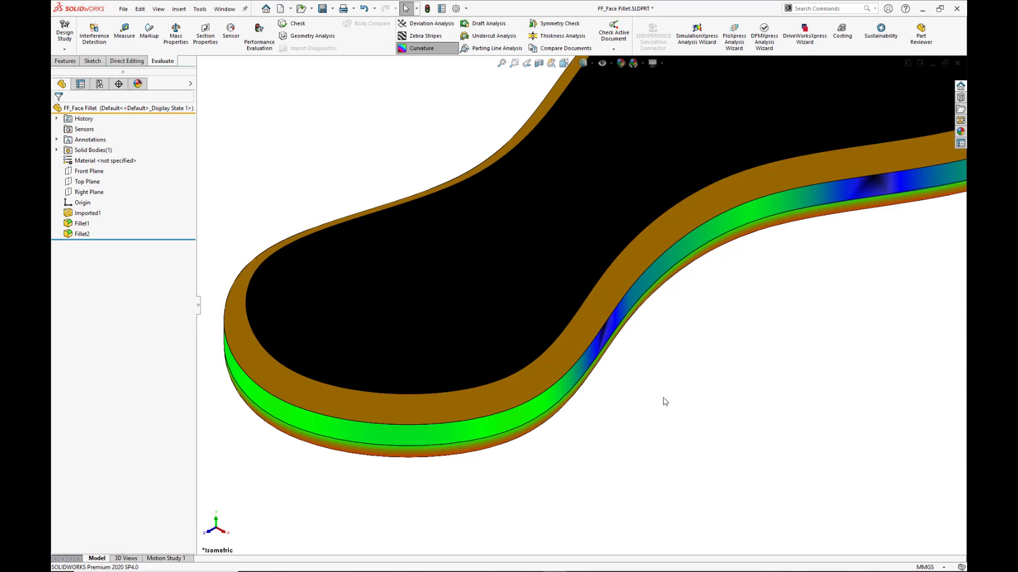
pyautogui.moveTo(666, 402); pyautogui.dragTo(570, 251, button='middle')
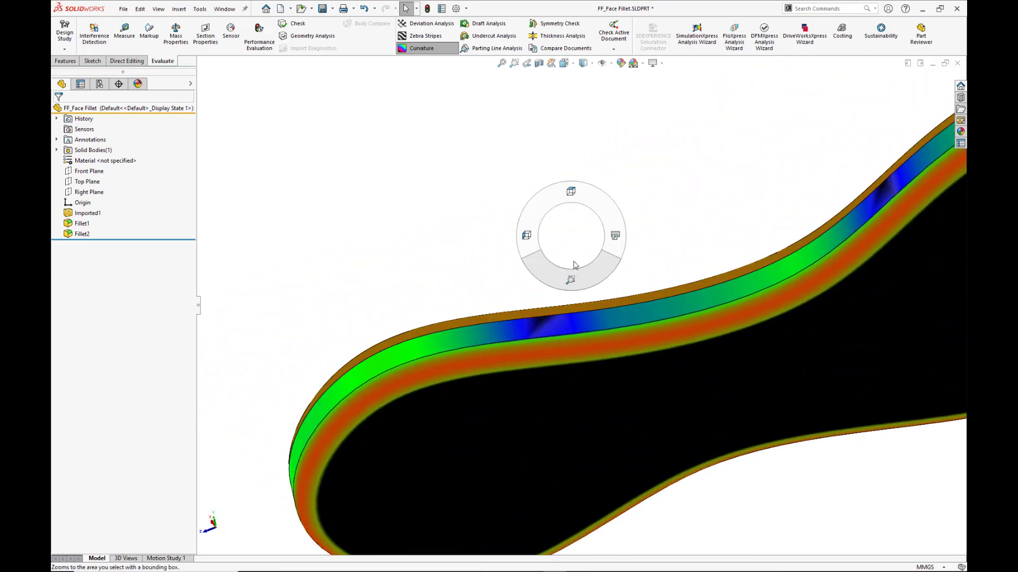
pyautogui.press('z')
pyautogui.moveTo(497, 244); pyautogui.dragTo(698, 401)
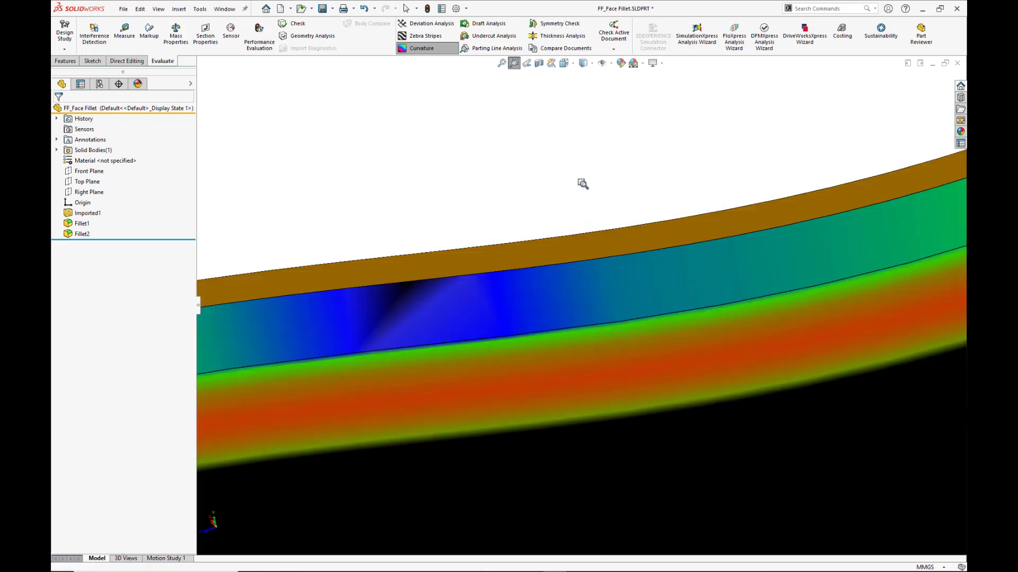
pyautogui.press('Escape')
pyautogui.moveTo(583, 191); pyautogui.dragTo(643, 284, button='middle')
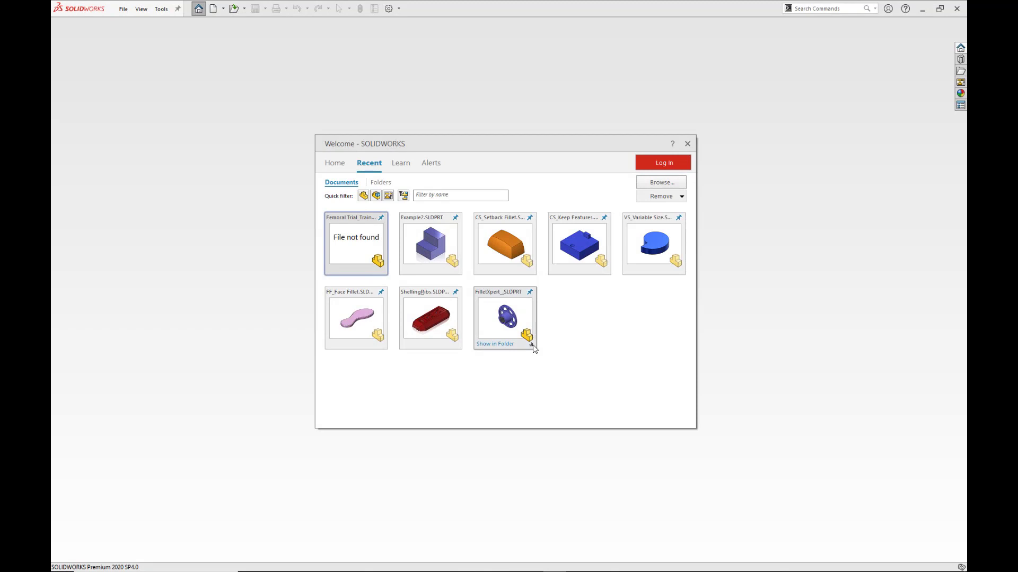
# Open the recent FilletXpert part in Resolved mode and start the Fillet command in FilletXpert mode.
pyautogui.click(532, 345)
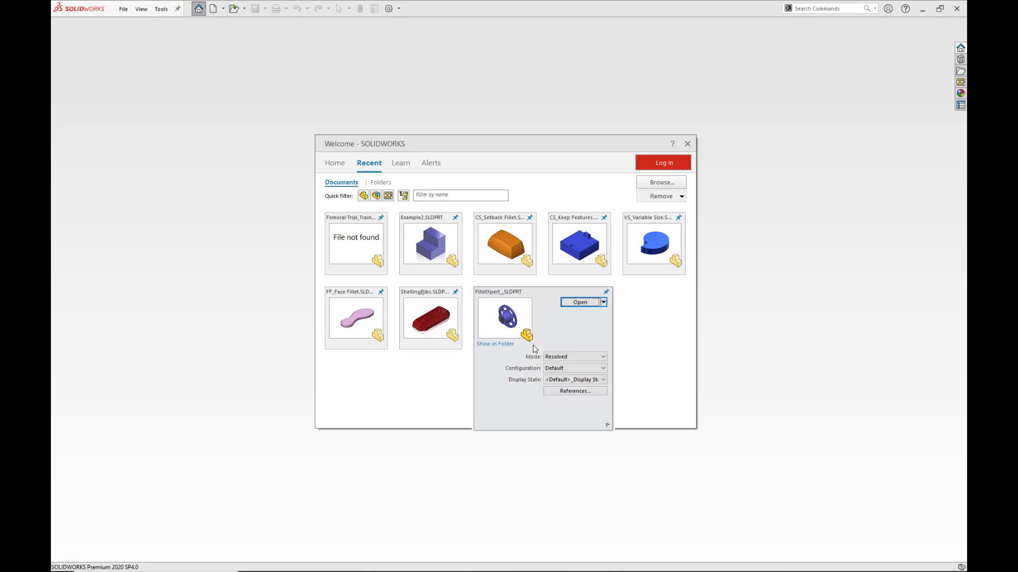
pyautogui.click(580, 303)
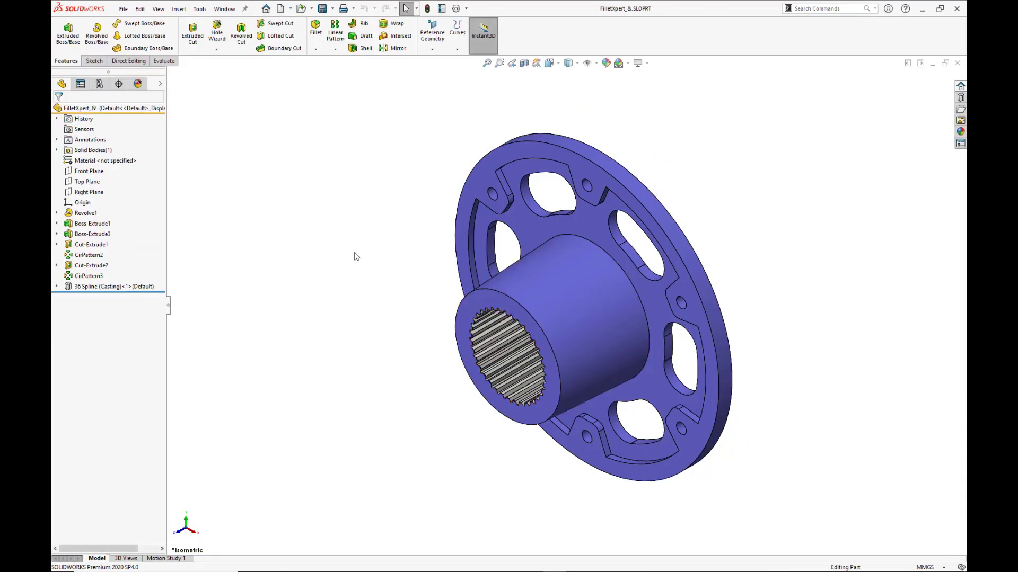
pyautogui.moveTo(354, 253); pyautogui.dragTo(392, 256, button='right')
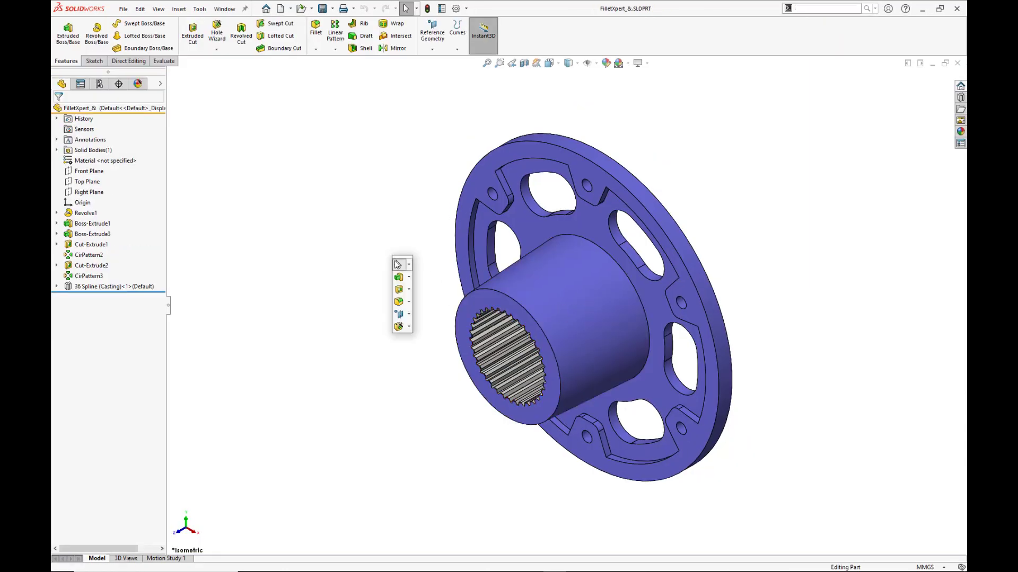
pyautogui.click(403, 306)
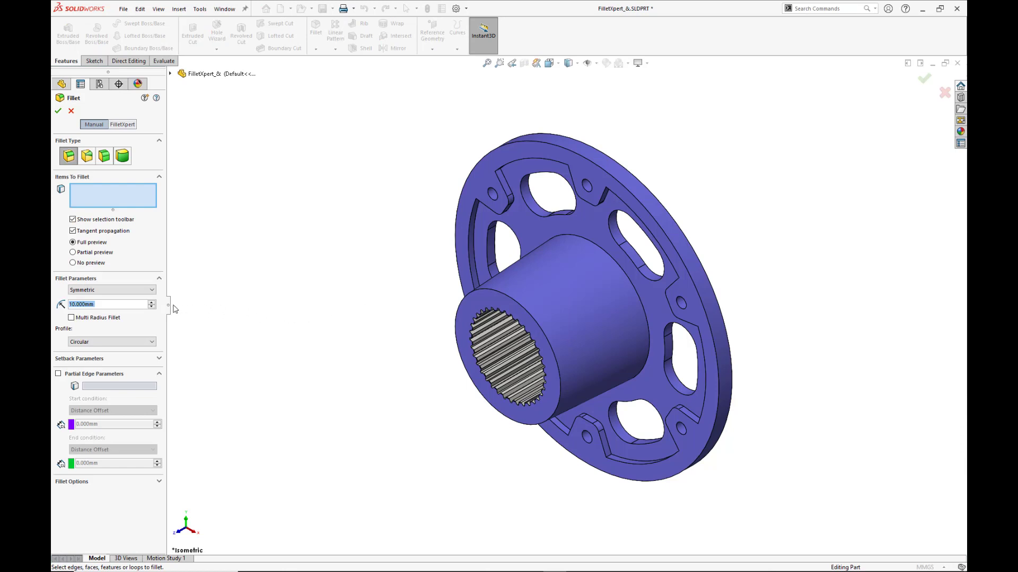
pyautogui.moveTo(169, 306); pyautogui.dragTo(198, 309)
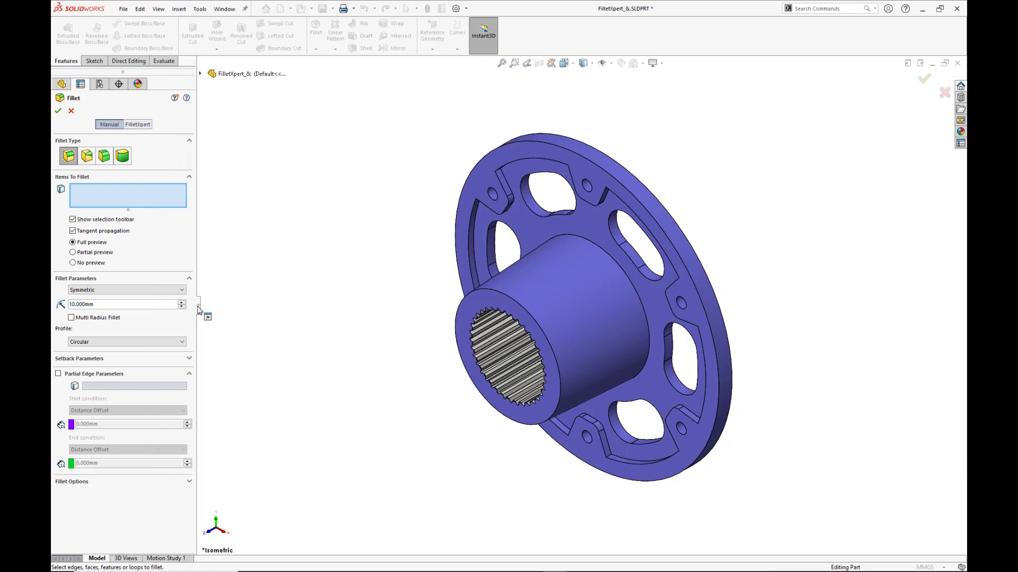
pyautogui.click(148, 128)
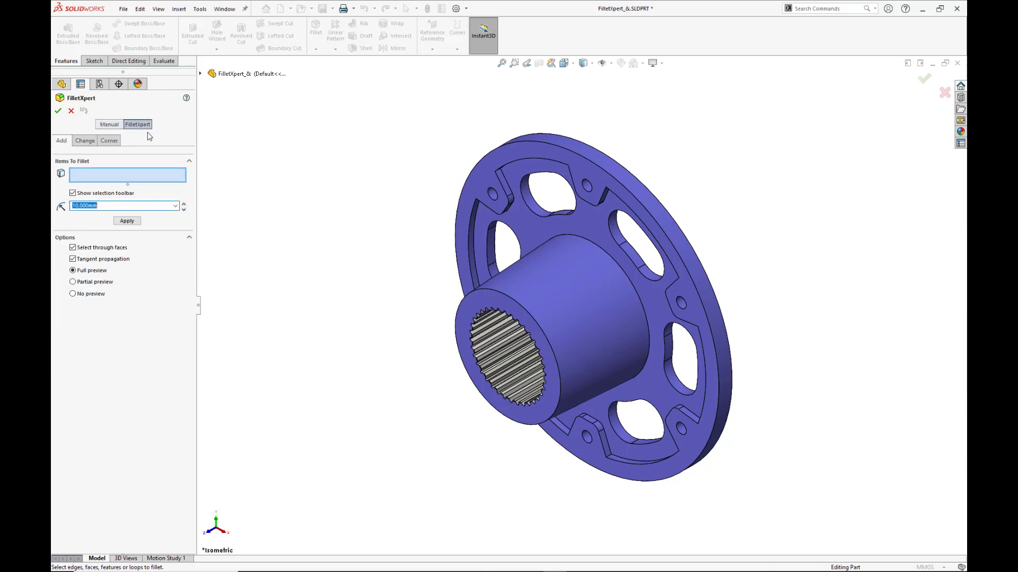
pyautogui.click(81, 143)
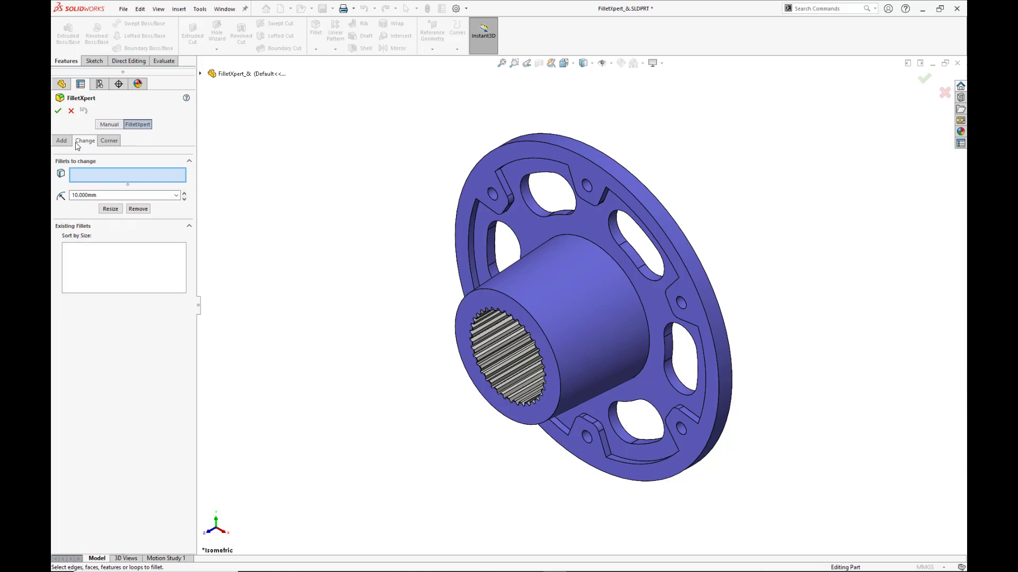
pyautogui.click(104, 143)
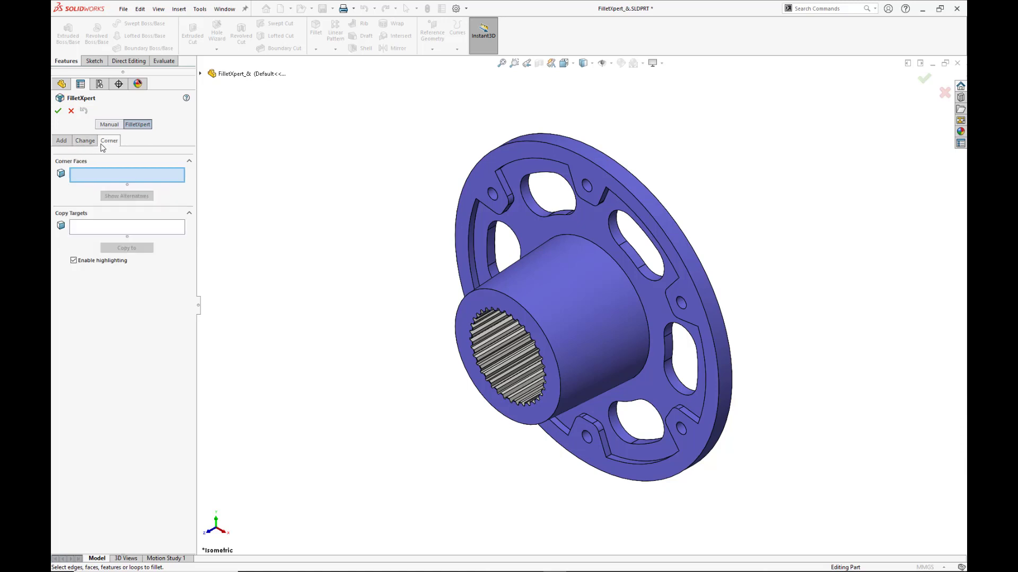
pyautogui.click(64, 145)
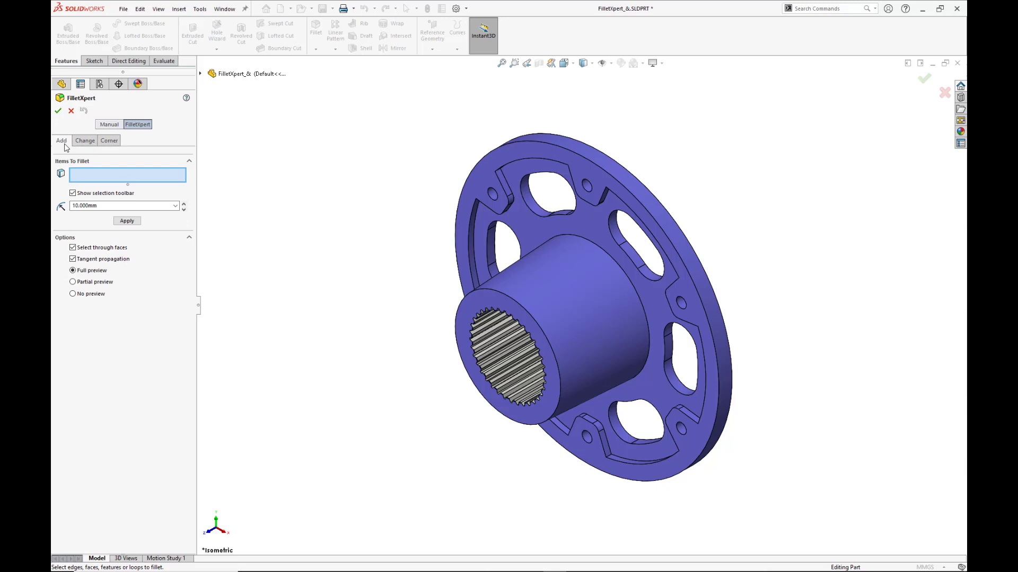
# Apply a 4 mm fillet to a short corner edge of the flange pocket and all edges connected to its start loop.
pyautogui.click(101, 206)
pyautogui.write('4')
pyautogui.press('Tab')
pyautogui.click(610, 459)
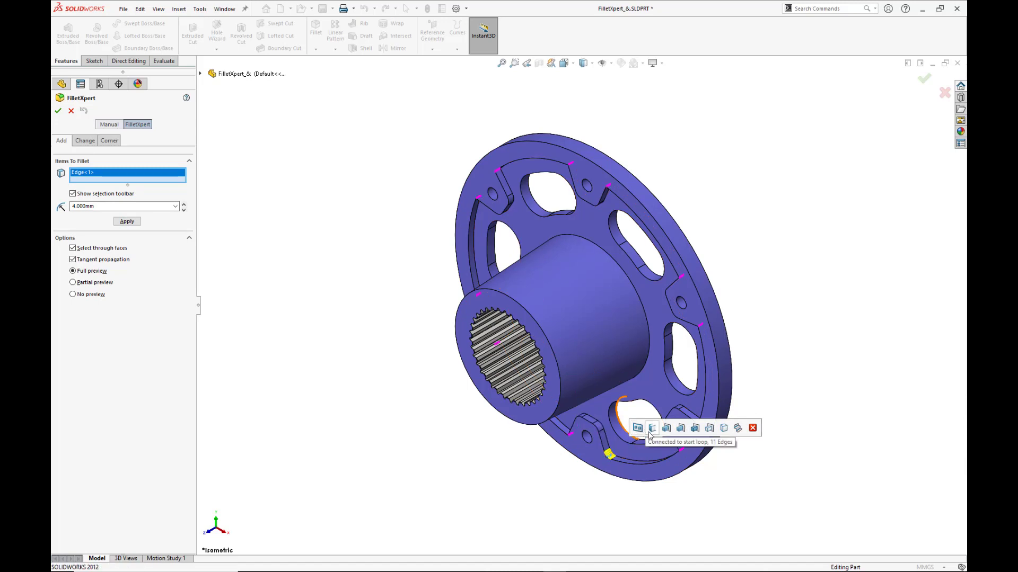
pyautogui.click(650, 432)
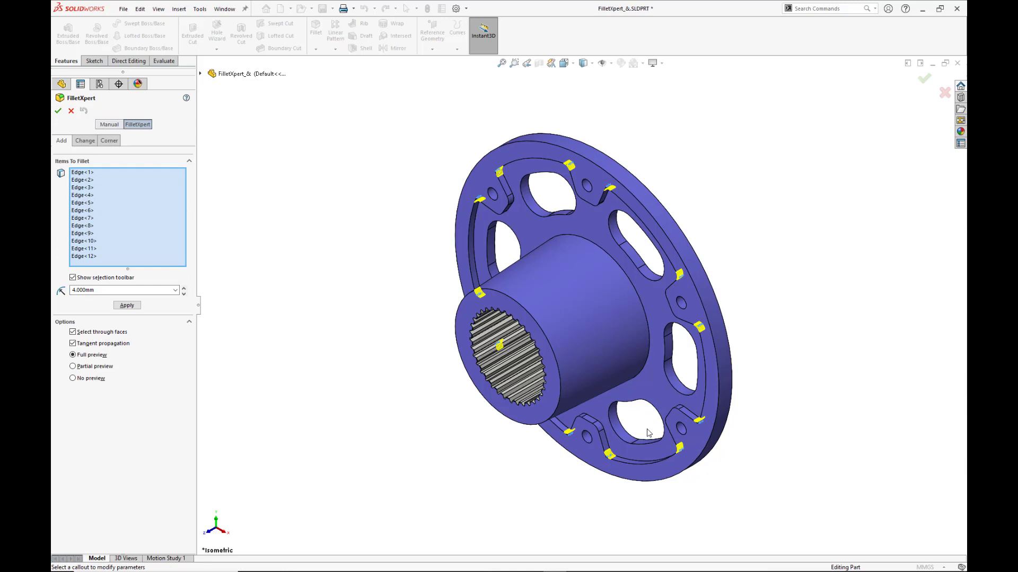
pyautogui.click(127, 306)
# Apply a 1 mm fillet to a flange slot's front edge and all related edges of the slots, pockets, holes, hub base and rear spline opening.
pyautogui.doubleClick(106, 206)
pyautogui.write('1.0')
pyautogui.press('Tab')
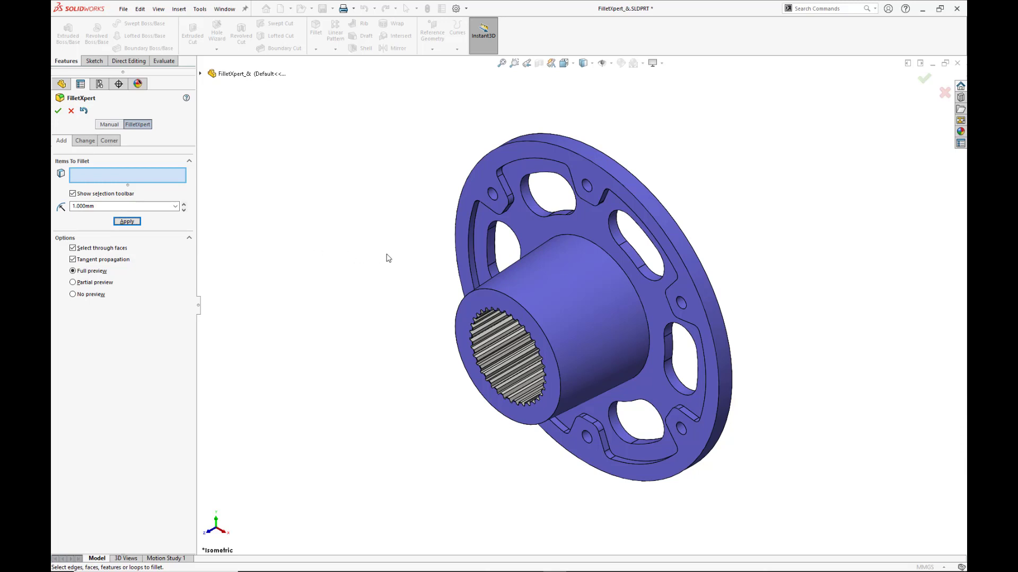
pyautogui.click(486, 259)
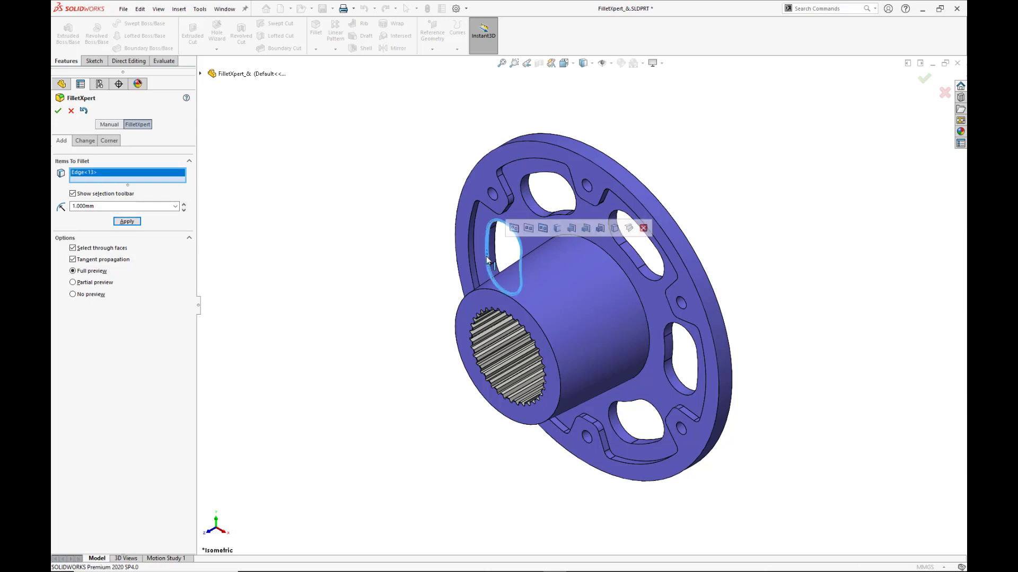
pyautogui.click(574, 232)
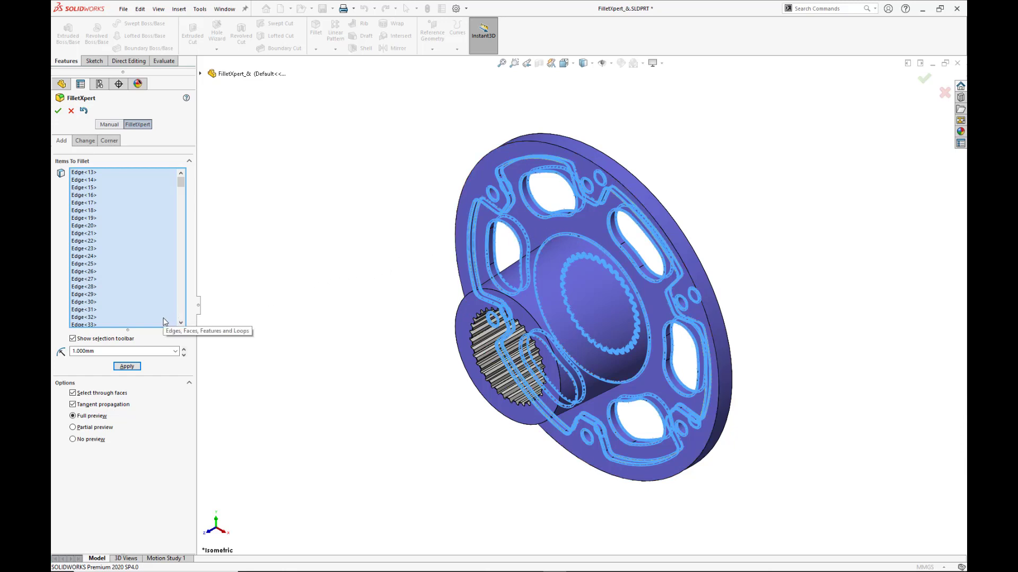
pyautogui.press('ctrl')
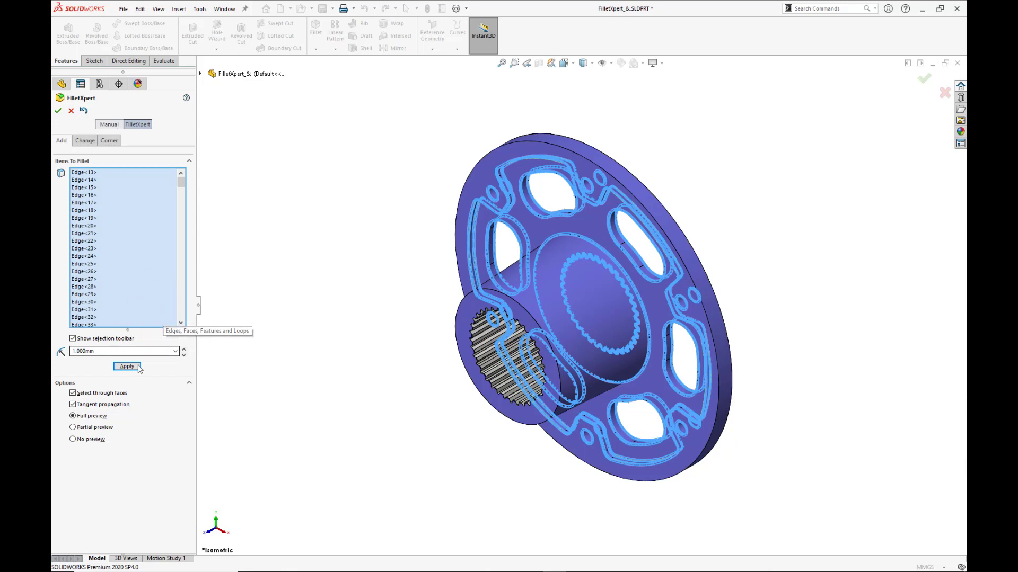
pyautogui.press('ctrl')
pyautogui.press('ctrl')
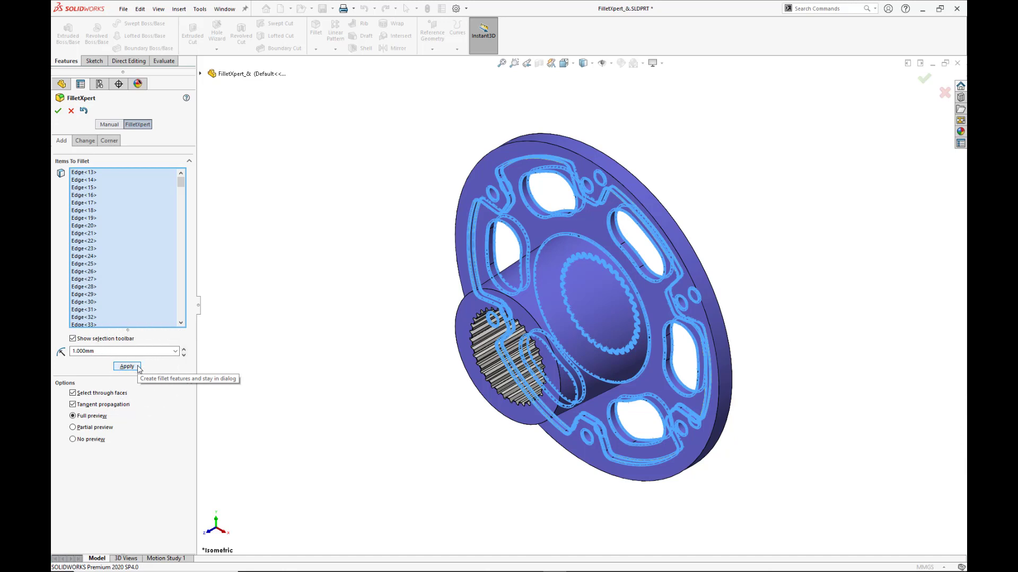
pyautogui.click(139, 369)
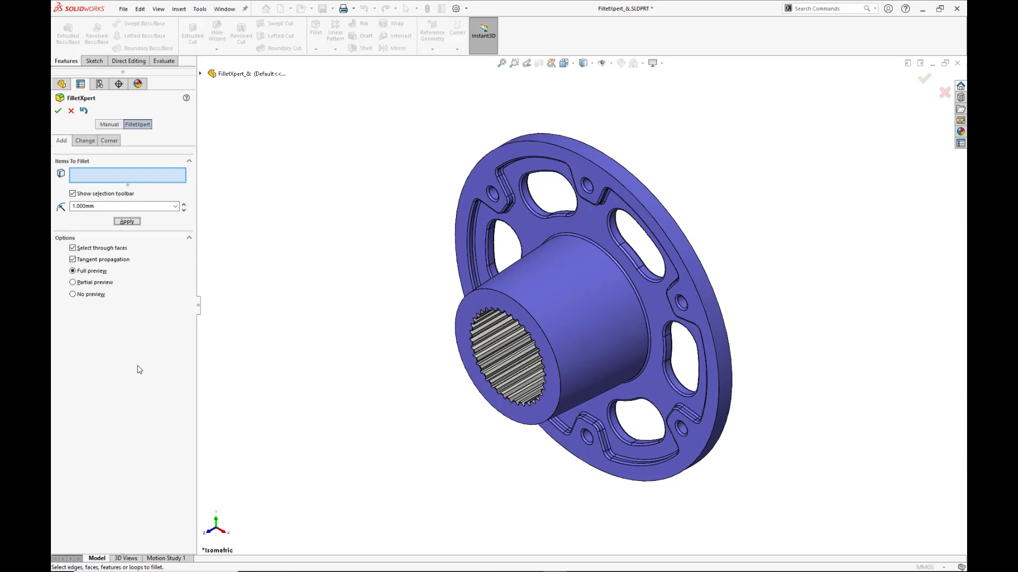
# Resize the fillet where the cylindrical hub meets the flange to 6 mm.
pyautogui.click(90, 143)
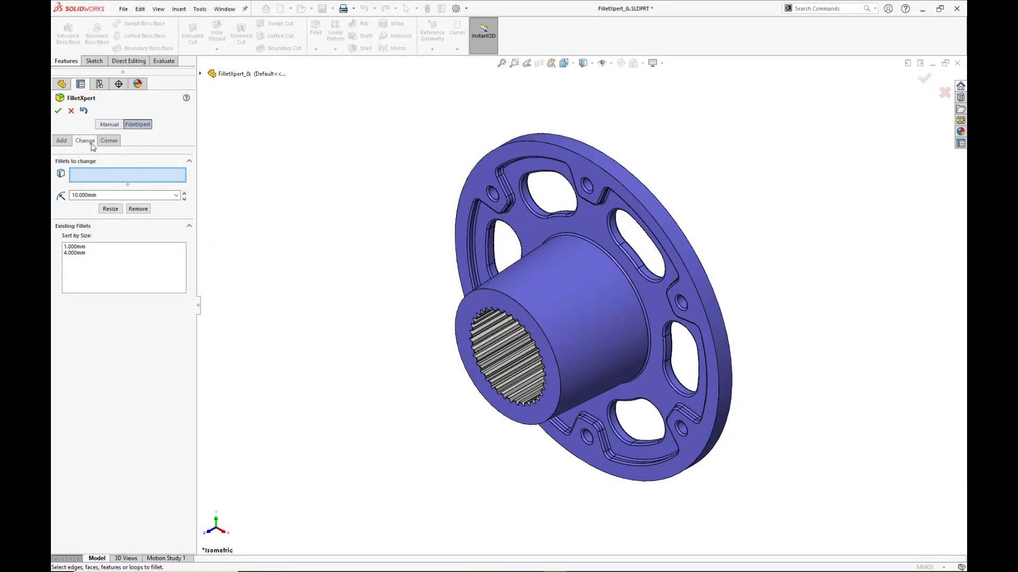
pyautogui.doubleClick(98, 196)
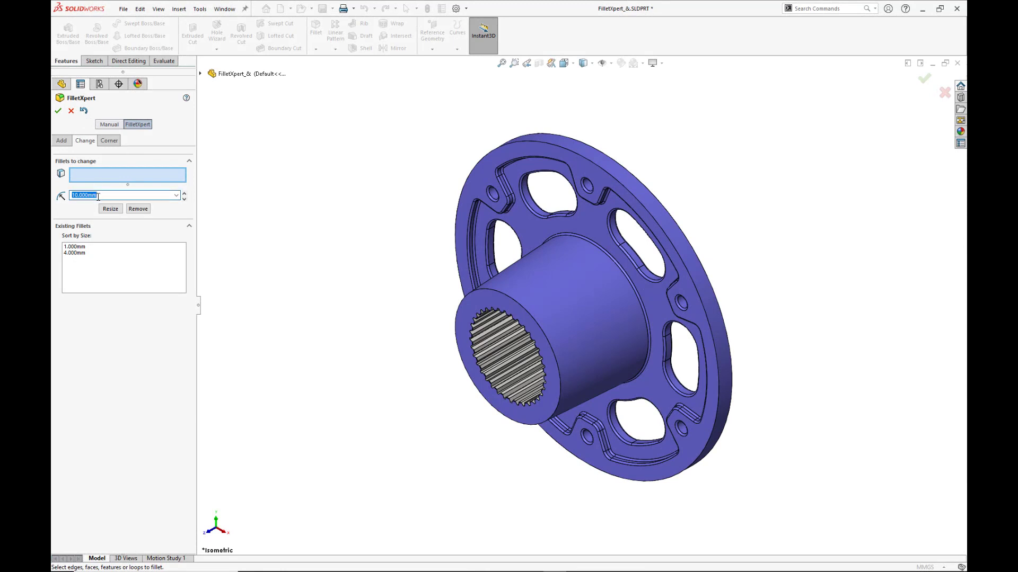
pyautogui.write('6mm')
pyautogui.press('Tab')
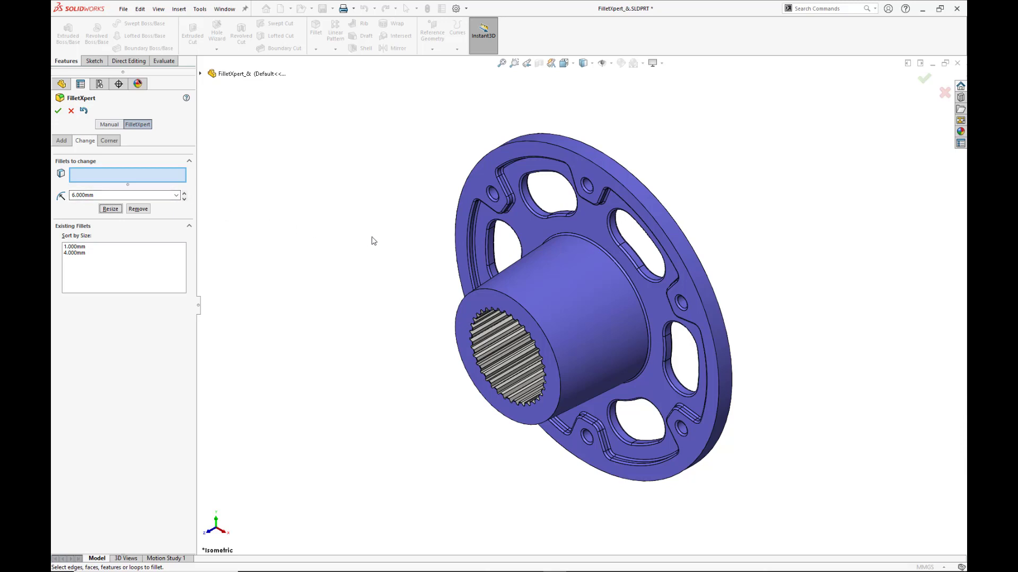
pyautogui.click(590, 245)
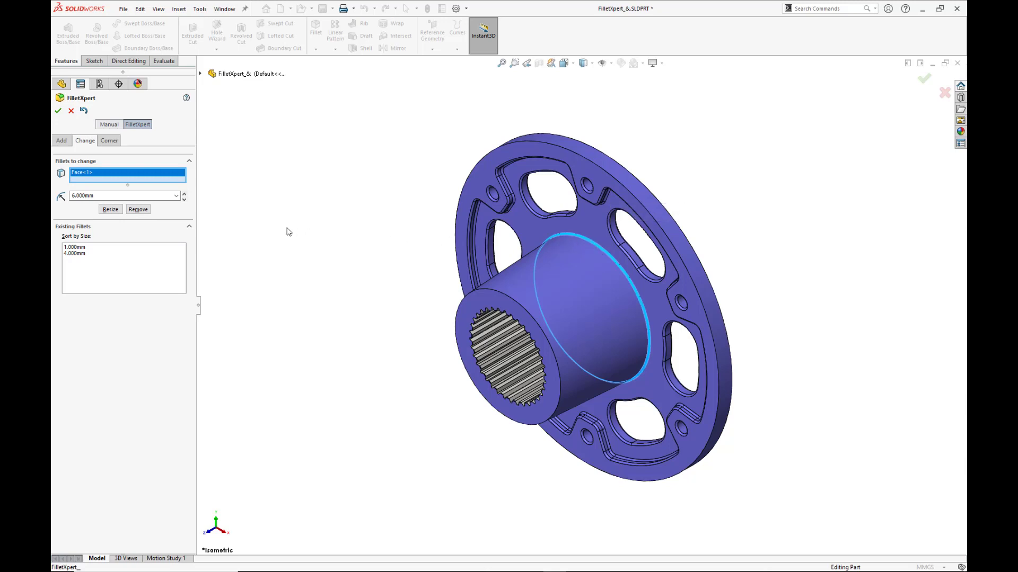
pyautogui.click(115, 213)
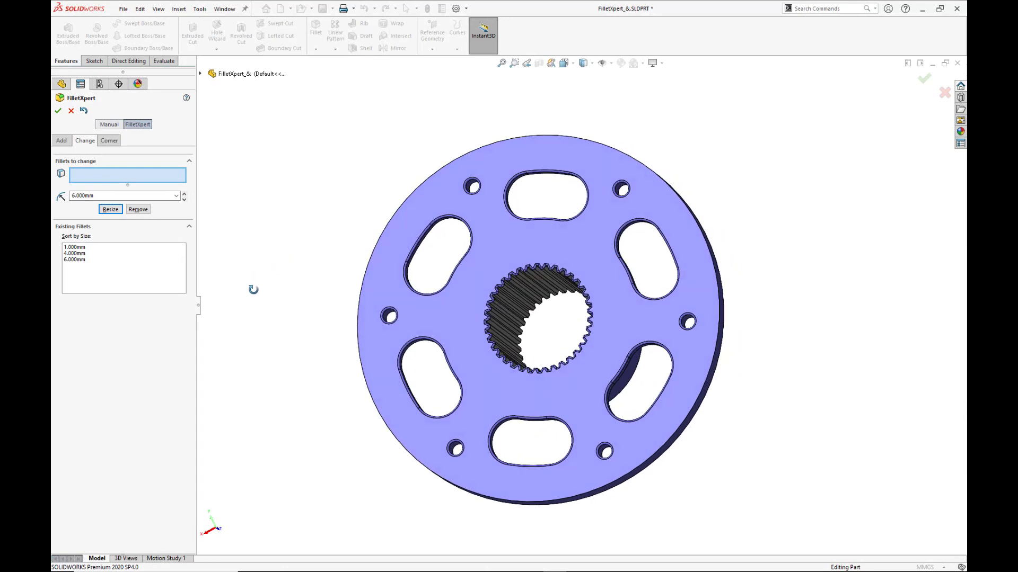
# Remove the whole loop of fillet faces around the splined bore on the flange's back face and finish FilletXpert.
pyautogui.moveTo(276, 263); pyautogui.dragTo(270, 302, button='right')
pyautogui.moveTo(447, 250); pyautogui.dragTo(518, 309)
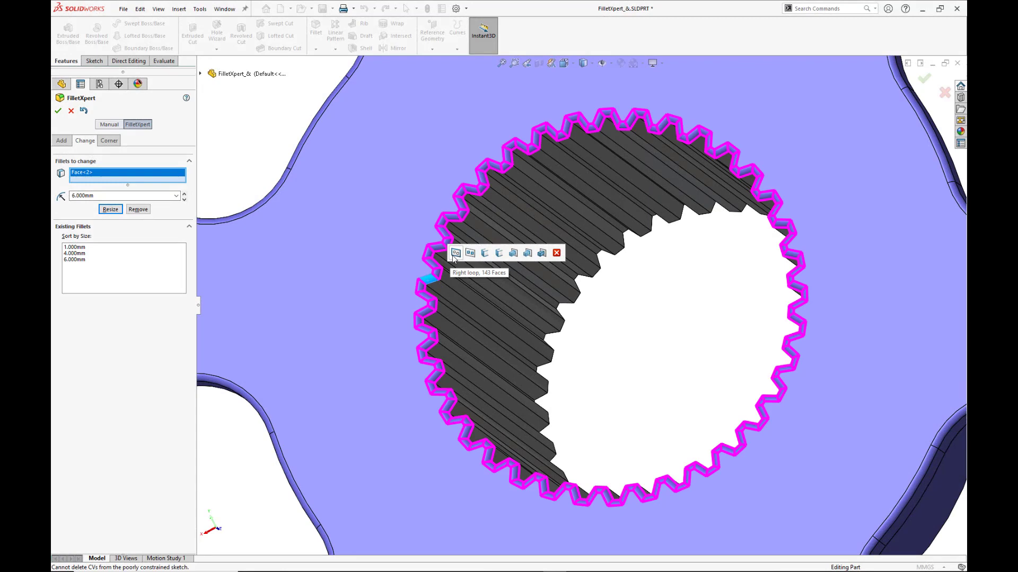
pyautogui.click(455, 254)
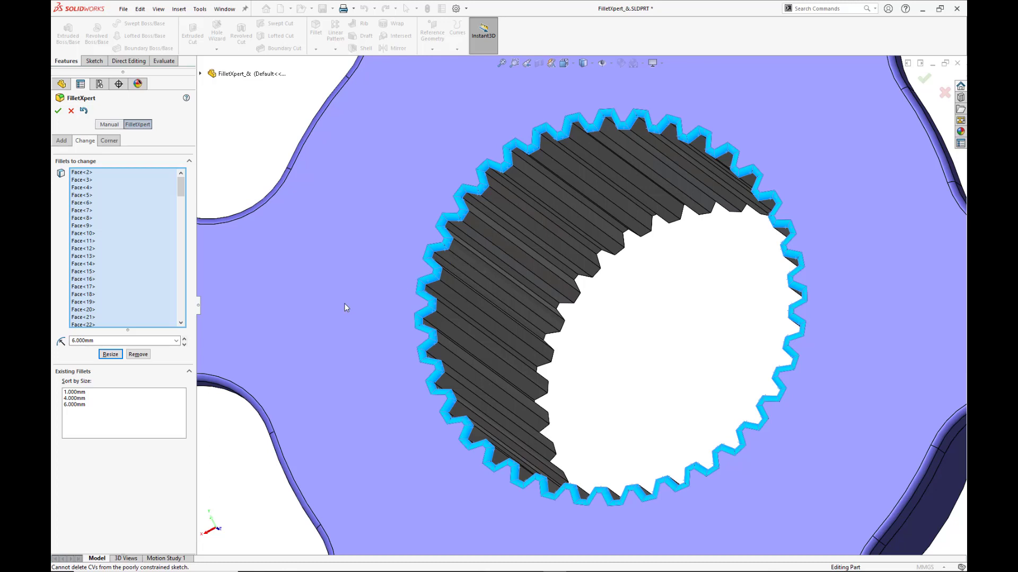
pyautogui.click(139, 355)
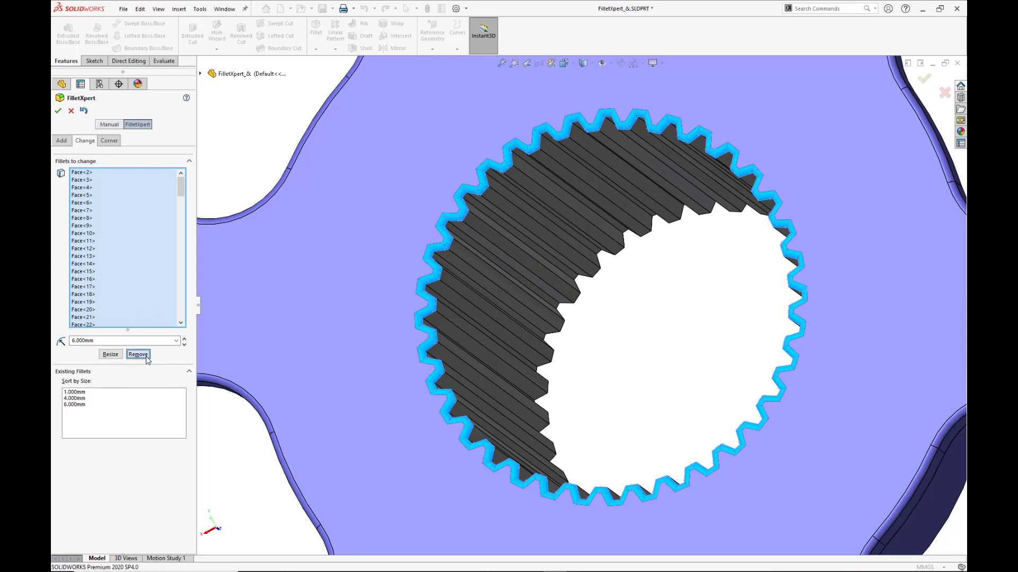
pyautogui.click(146, 359)
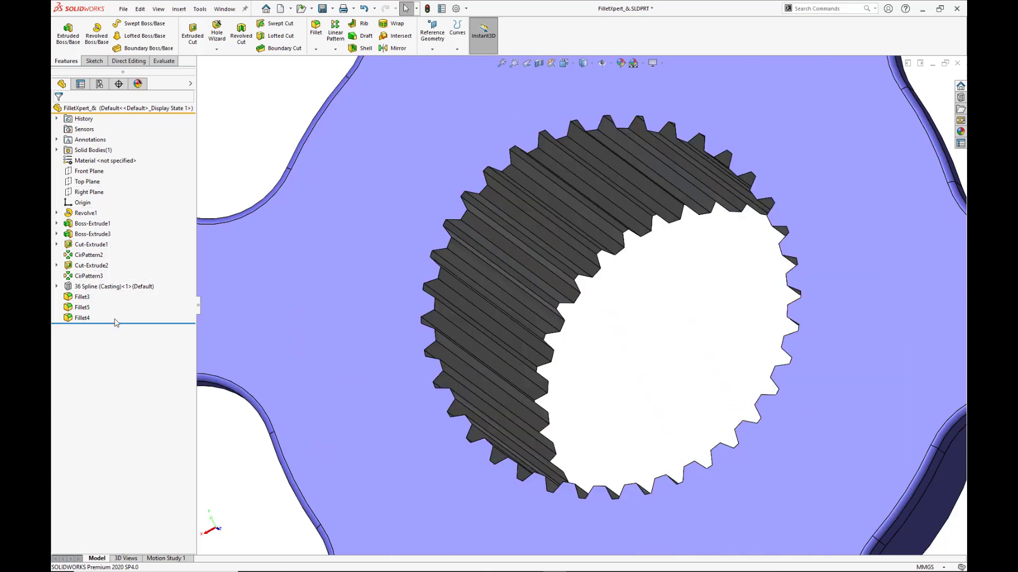
pyautogui.press('space')
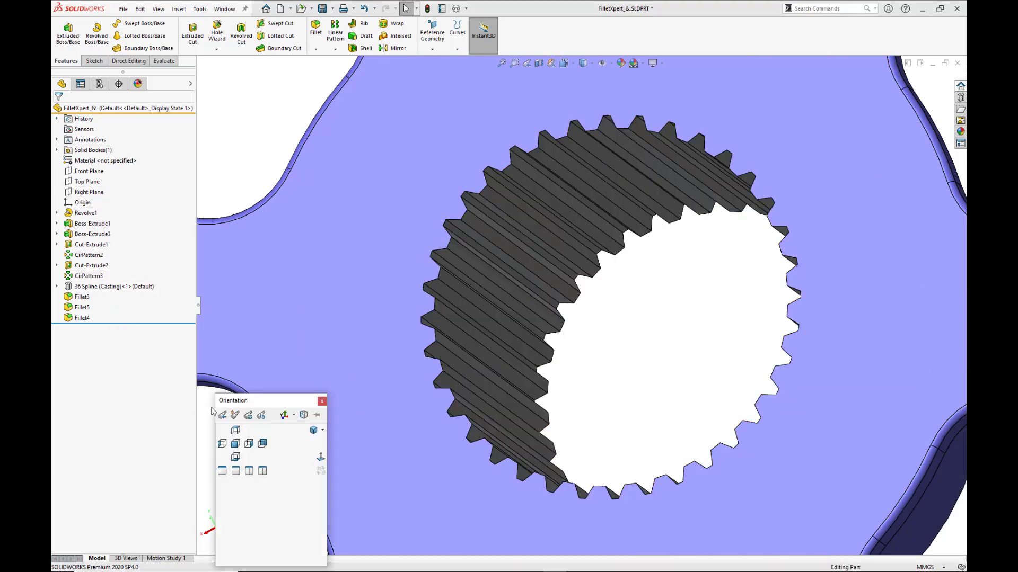
pyautogui.click(313, 432)
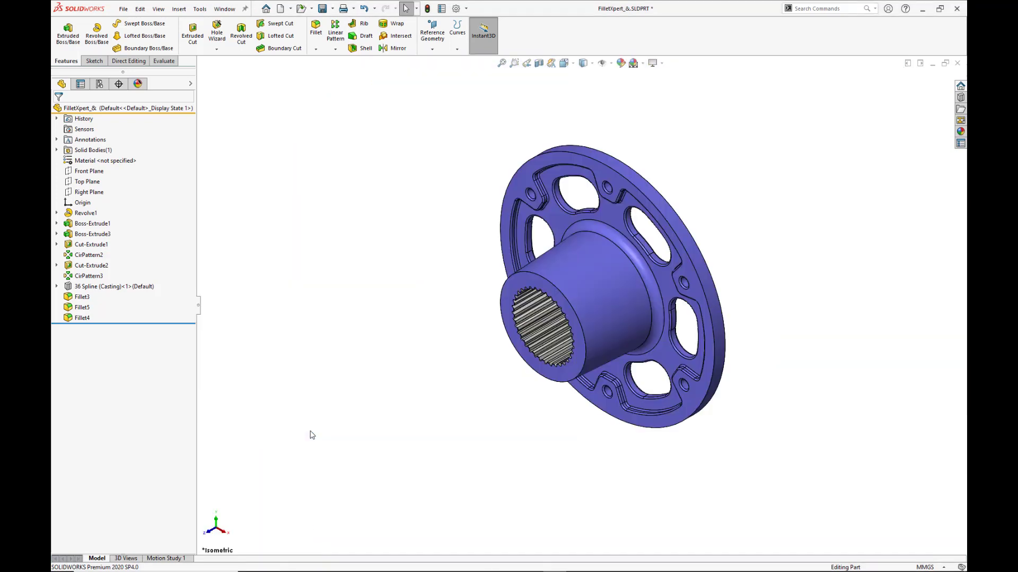